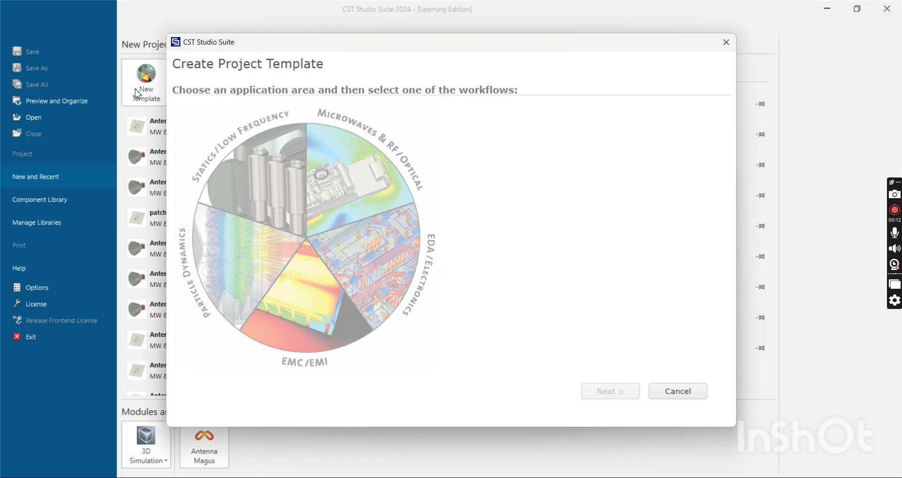
- Set up a Microwaves & RF/Optical antenna template with the Planar (Patch, Slot, etc.) workflow, Time Domain solver and mm, GHz, ns units
{"action": "left_click", "coordinate": [355, 193]}
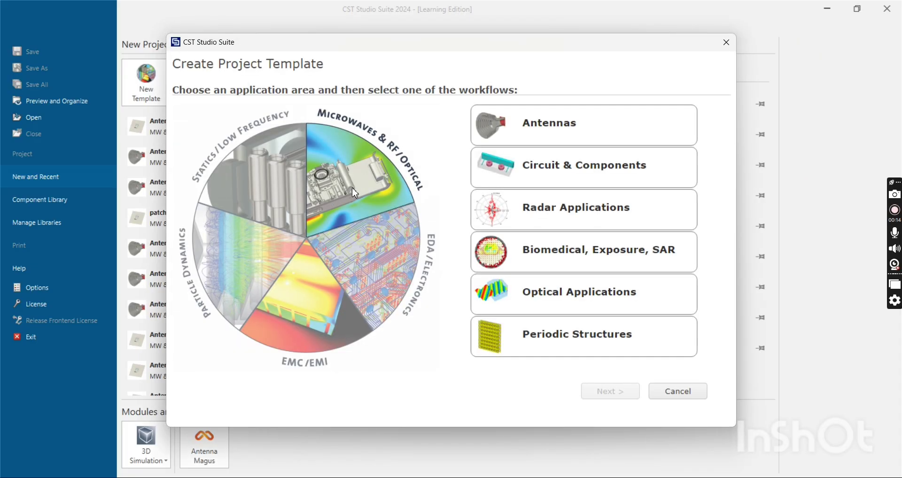
{"action": "left_click", "coordinate": [599, 141]}
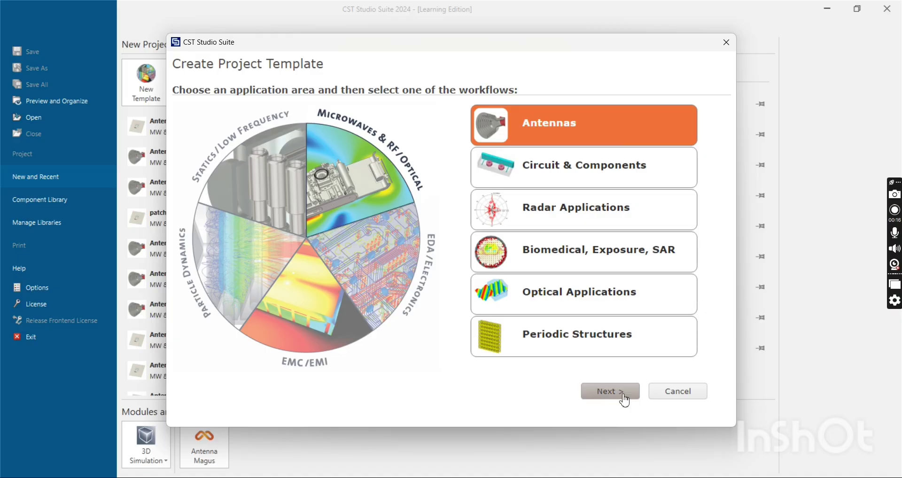
{"action": "left_click", "coordinate": [625, 397]}
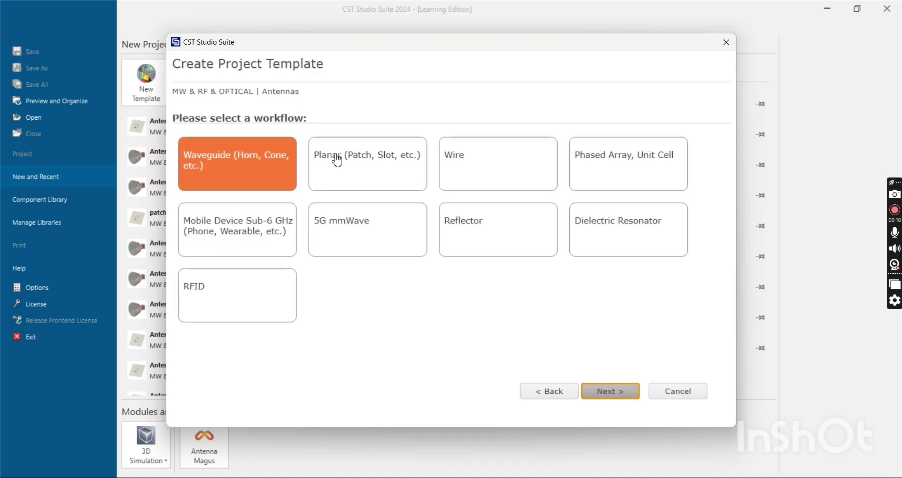
{"action": "left_click", "coordinate": [333, 155]}
{"action": "left_click", "coordinate": [620, 401]}
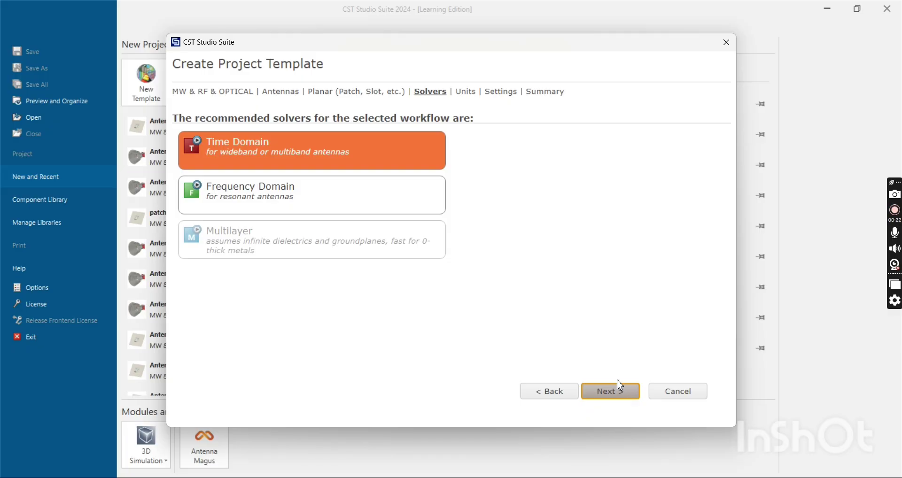
{"action": "left_click", "coordinate": [622, 397]}
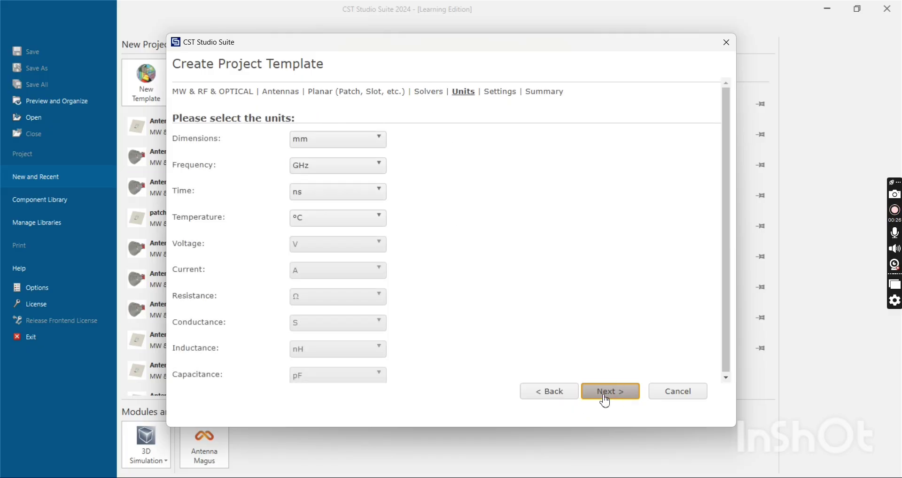
{"action": "left_click", "coordinate": [606, 397]}
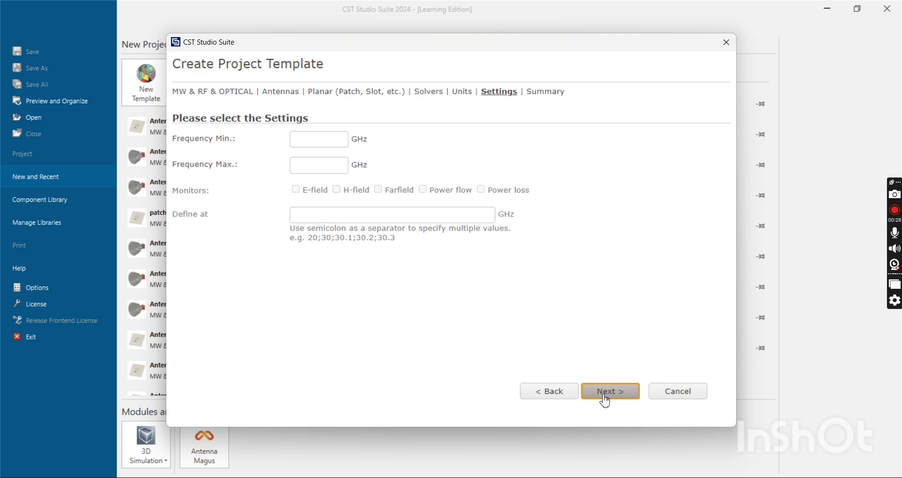
- Set the frequency range to 3–7 GHz, enable the E-field, H-field and Farfield monitors at 3;5;7 GHz, and finish the template
{"action": "left_click", "coordinate": [311, 143]}
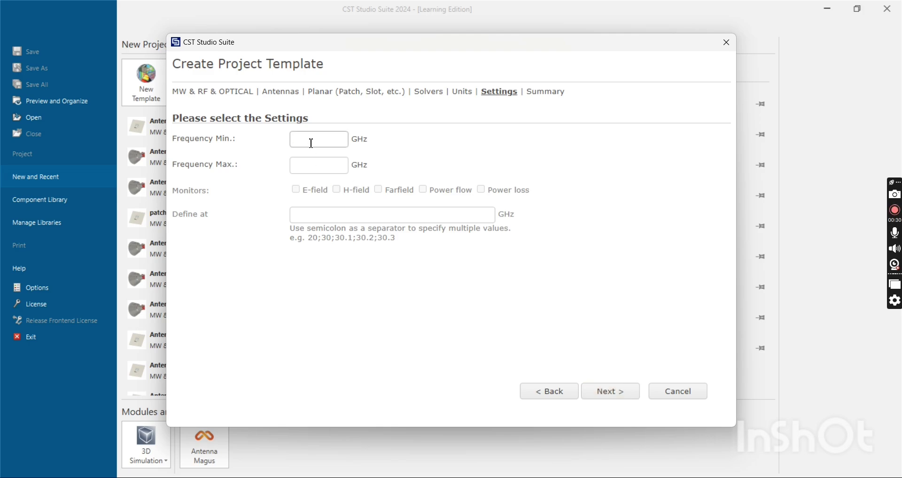
{"action": "left_click", "coordinate": [318, 165]}
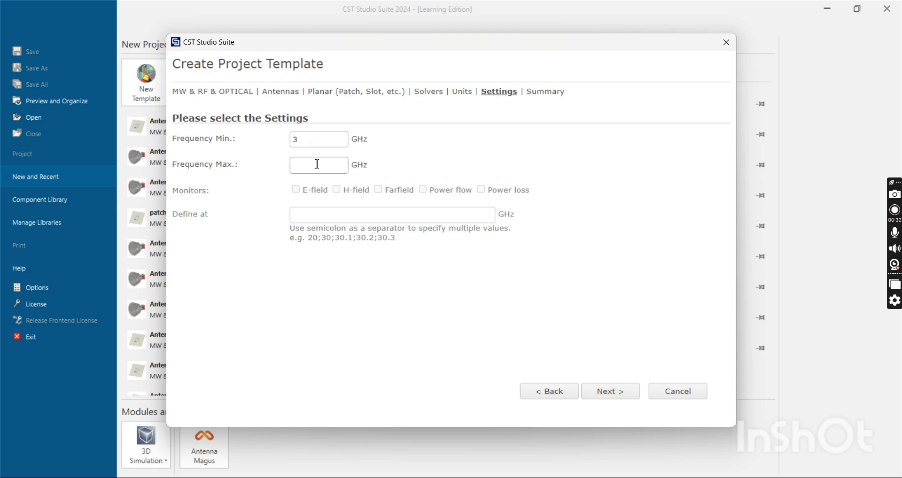
{"action": "type", "text": "7"}
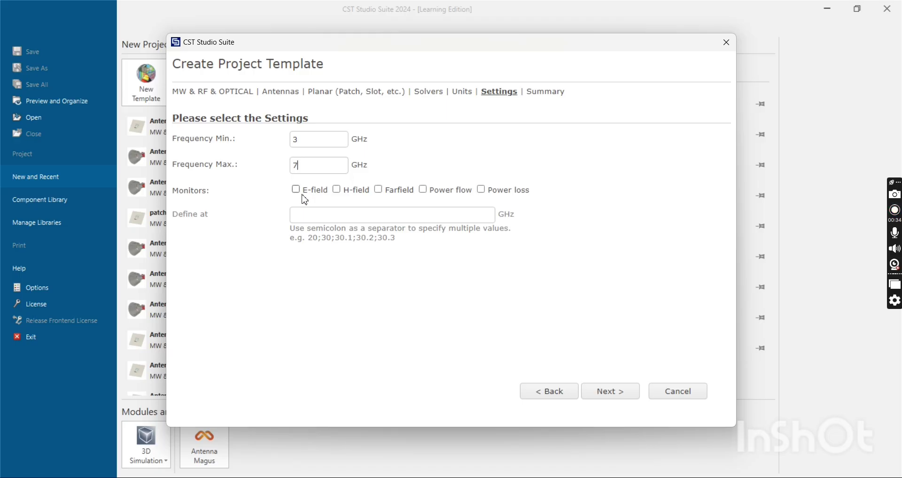
{"action": "left_click", "coordinate": [297, 191]}
{"action": "left_click", "coordinate": [337, 190]}
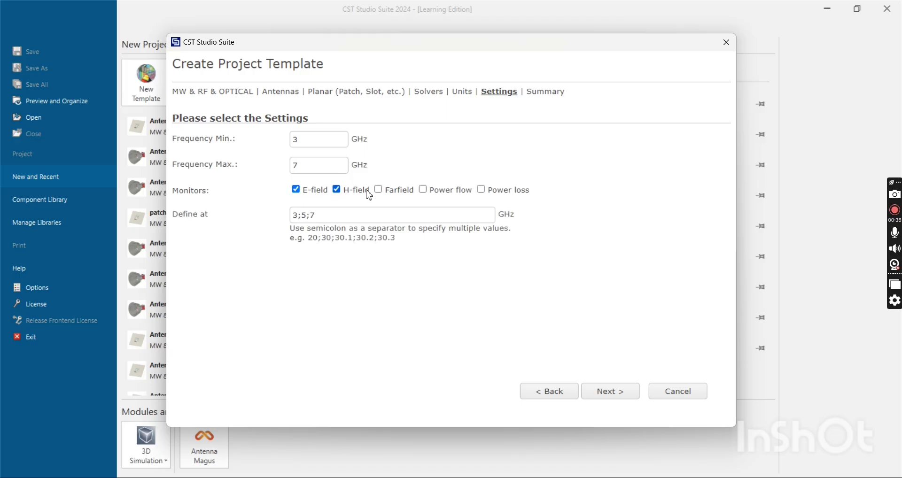
{"action": "left_click", "coordinate": [379, 190]}
{"action": "left_click", "coordinate": [611, 394]}
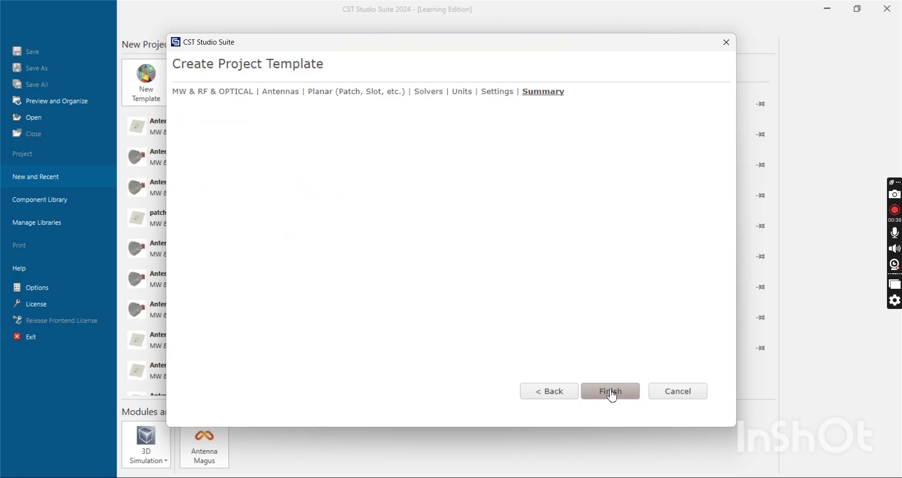
{"action": "left_click", "coordinate": [612, 394]}
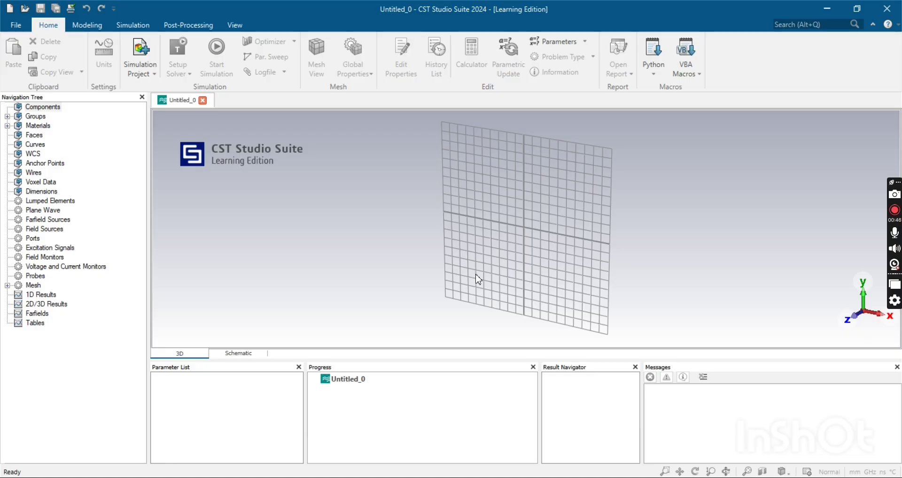
- Hide the bounding box in the 3D view of the new project
{"action": "left_click", "coordinate": [234, 25]}
{"action": "left_click", "coordinate": [192, 56]}
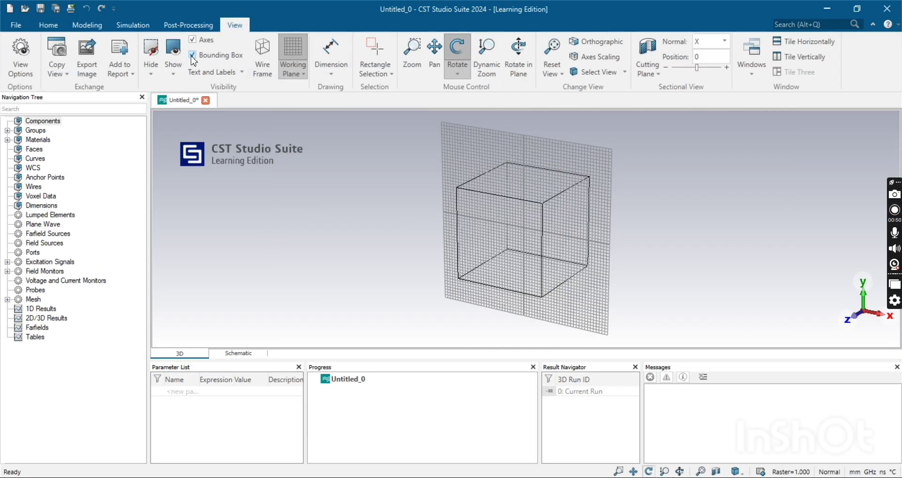
{"action": "left_click", "coordinate": [88, 26]}
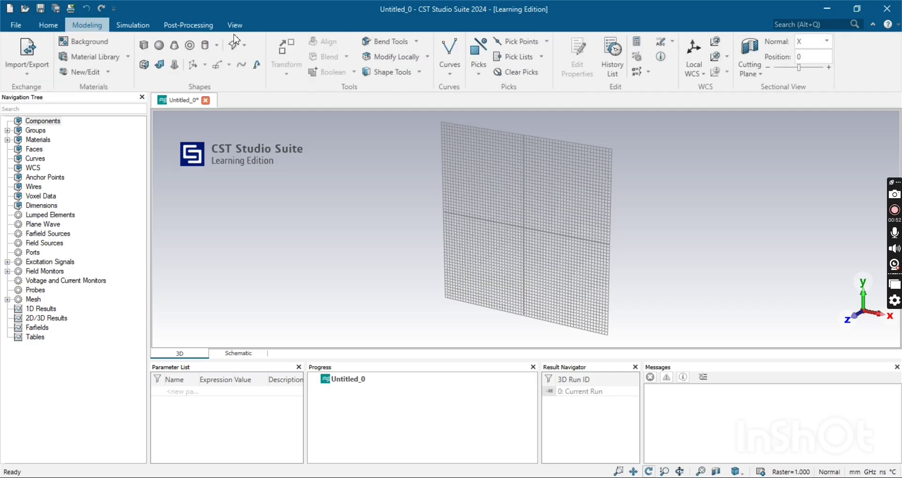
{"action": "left_click_drag", "start_coordinate": [339, 255], "coordinate": [396, 210]}
- Switch to 5GHz_calculations_.pdf in Chrome and review the design inputs and the patch width and patch length calculations
{"action": "key", "text": "alt+Tab"}
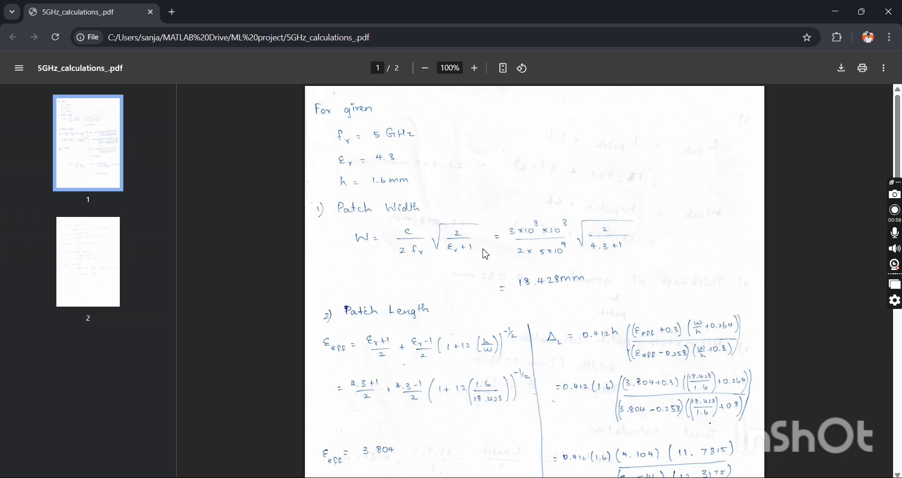
{"action": "scroll", "coordinate": [486, 254], "scroll_direction": "down", "scroll_amount": 1}
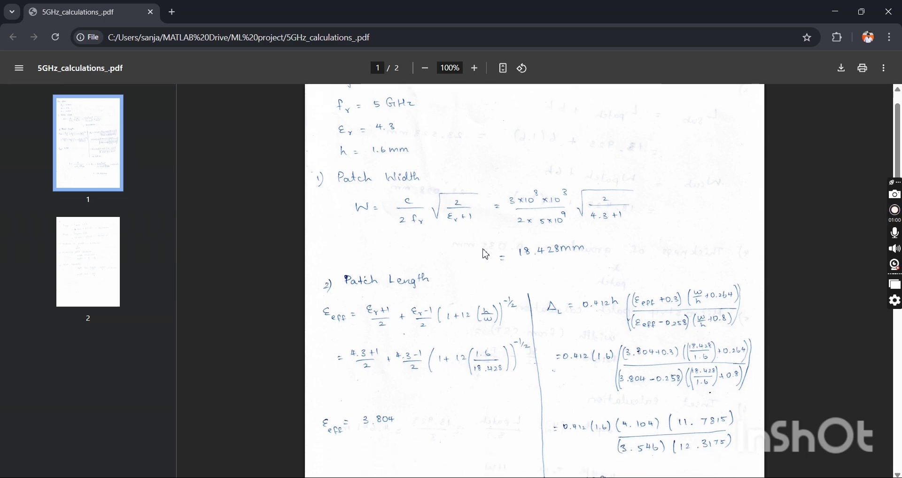
{"action": "scroll", "coordinate": [415, 215], "scroll_direction": "up", "scroll_amount": 1}
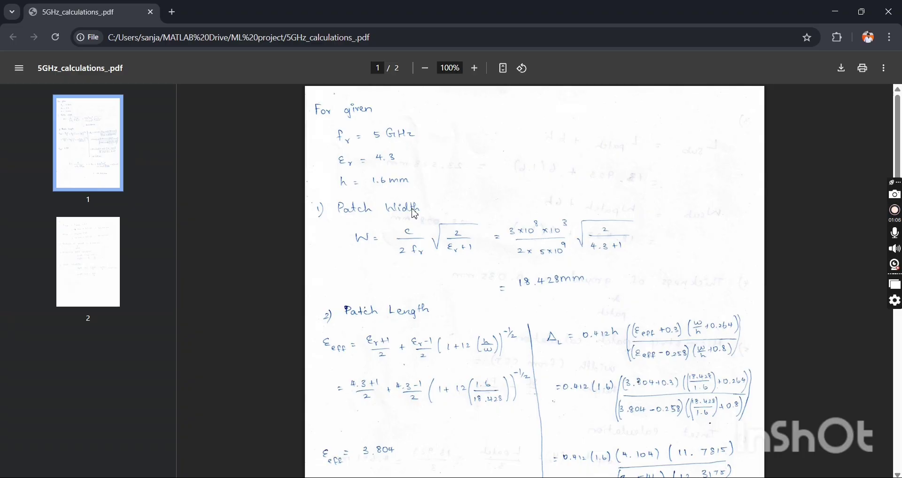
{"action": "scroll", "coordinate": [416, 214], "scroll_direction": "down", "scroll_amount": 2}
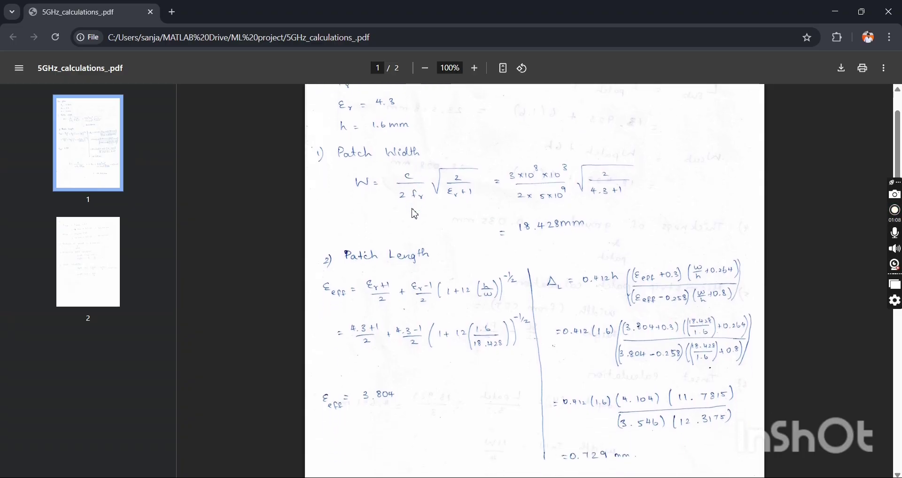
{"action": "scroll", "coordinate": [416, 215], "scroll_direction": "down", "scroll_amount": 2}
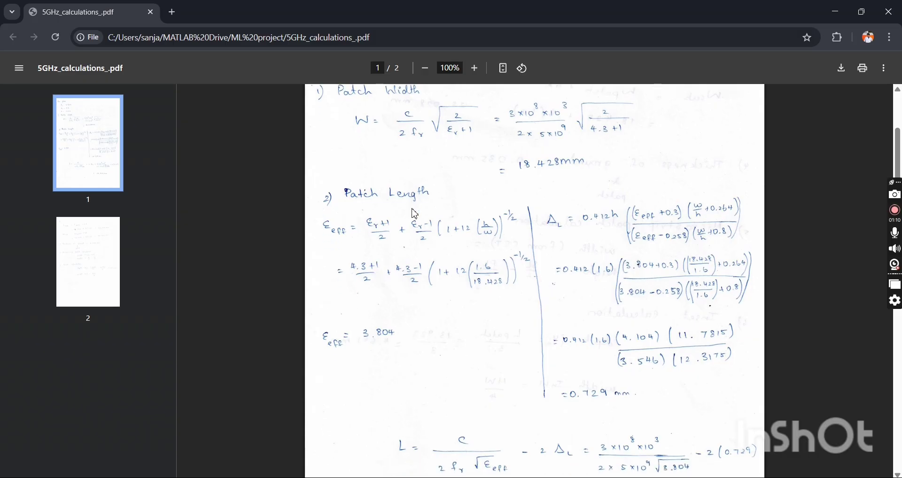
{"action": "scroll", "coordinate": [416, 215], "scroll_direction": "down", "scroll_amount": 3}
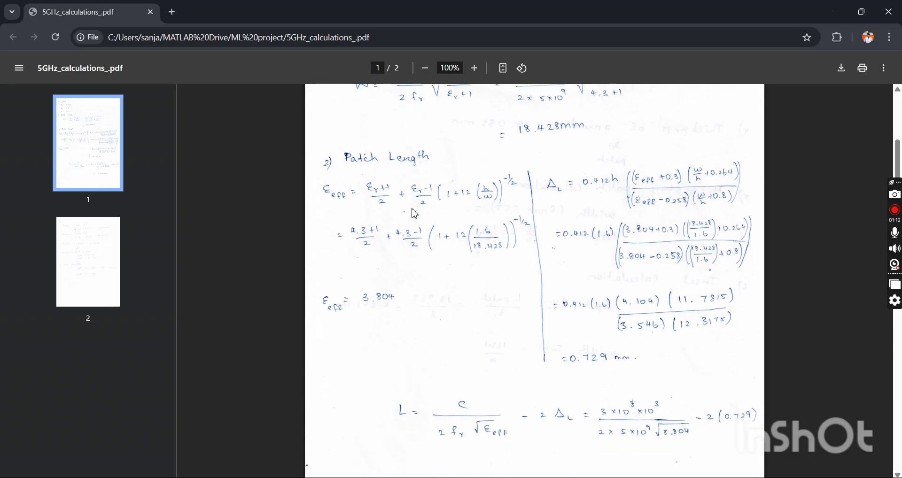
{"action": "scroll", "coordinate": [415, 215], "scroll_direction": "down", "scroll_amount": 2}
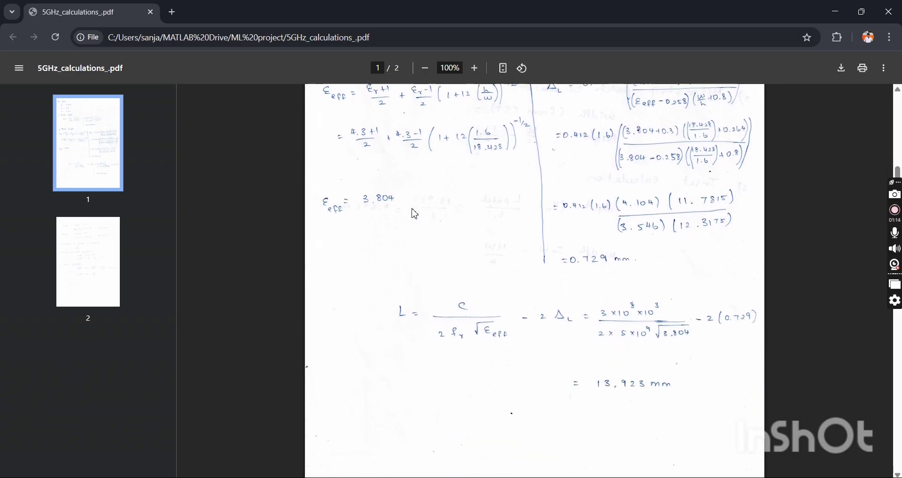
{"action": "scroll", "coordinate": [415, 215], "scroll_direction": "down", "scroll_amount": 3}
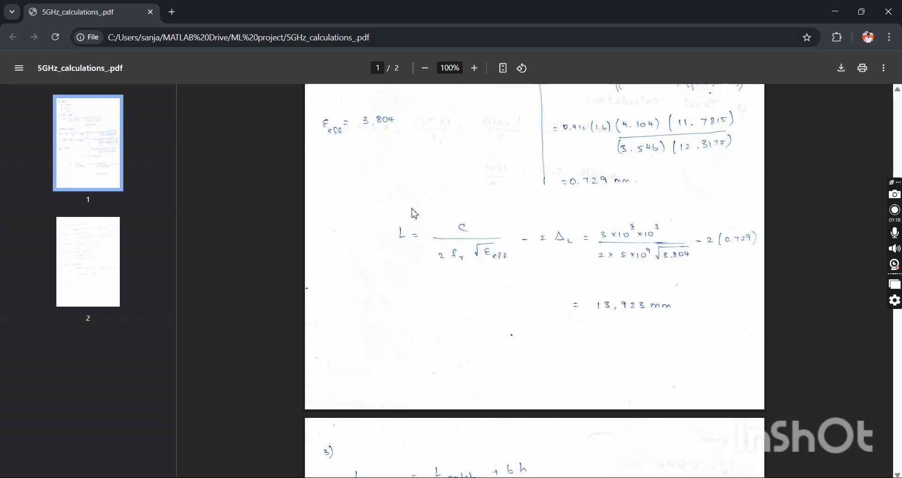
- Review the substrate size, ground and patch thickness, microstrip and inset calculations on the second page of the PDF
{"action": "scroll", "coordinate": [415, 215], "scroll_direction": "down", "scroll_amount": 4}
{"action": "scroll", "coordinate": [415, 215], "scroll_direction": "down", "scroll_amount": 3}
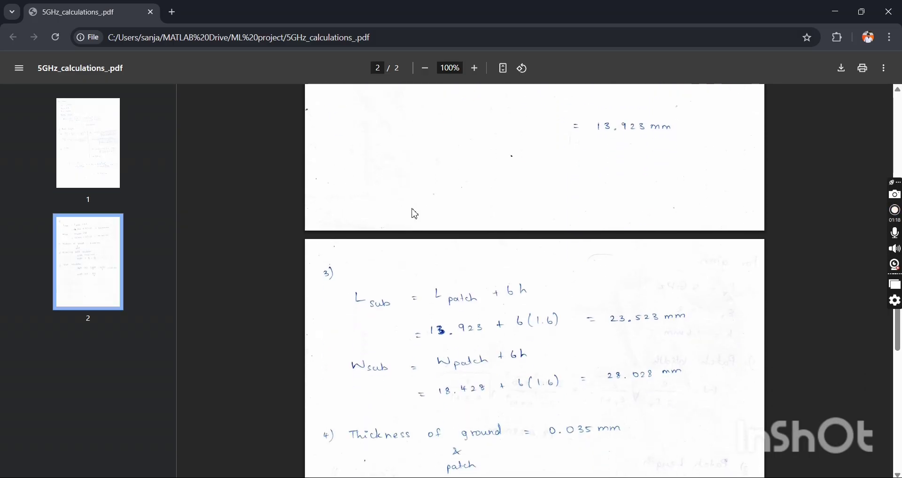
{"action": "scroll", "coordinate": [415, 215], "scroll_direction": "down", "scroll_amount": 1}
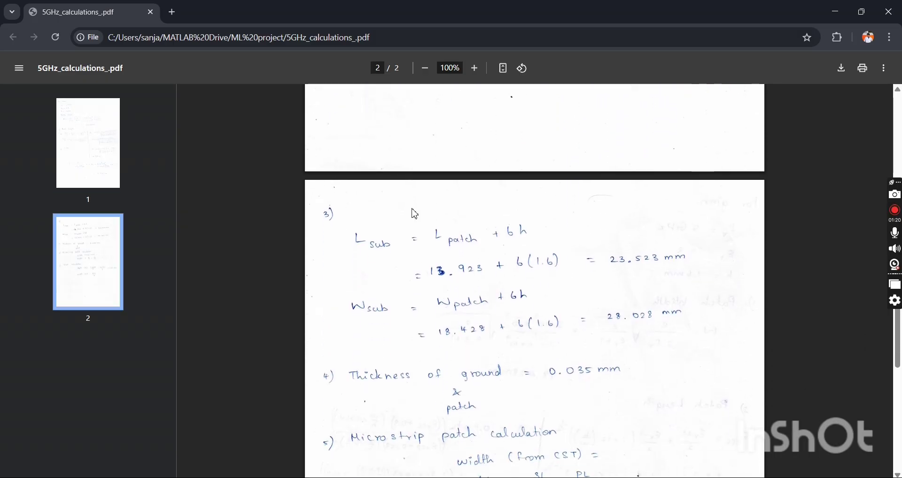
{"action": "scroll", "coordinate": [415, 215], "scroll_direction": "down", "scroll_amount": 1}
{"action": "scroll", "coordinate": [415, 215], "scroll_direction": "down", "scroll_amount": 1}
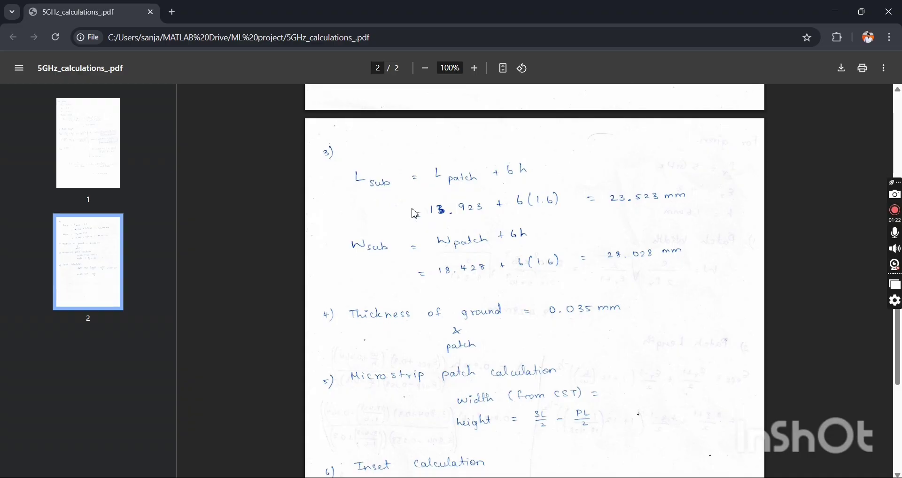
{"action": "scroll", "coordinate": [416, 215], "scroll_direction": "down", "scroll_amount": 1}
{"action": "scroll", "coordinate": [415, 214], "scroll_direction": "down", "scroll_amount": 2}
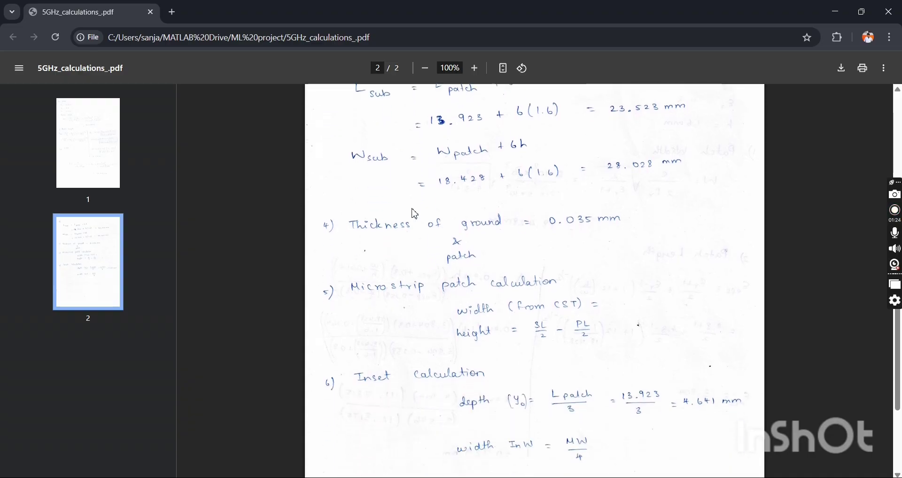
{"action": "scroll", "coordinate": [415, 214], "scroll_direction": "down", "scroll_amount": 2}
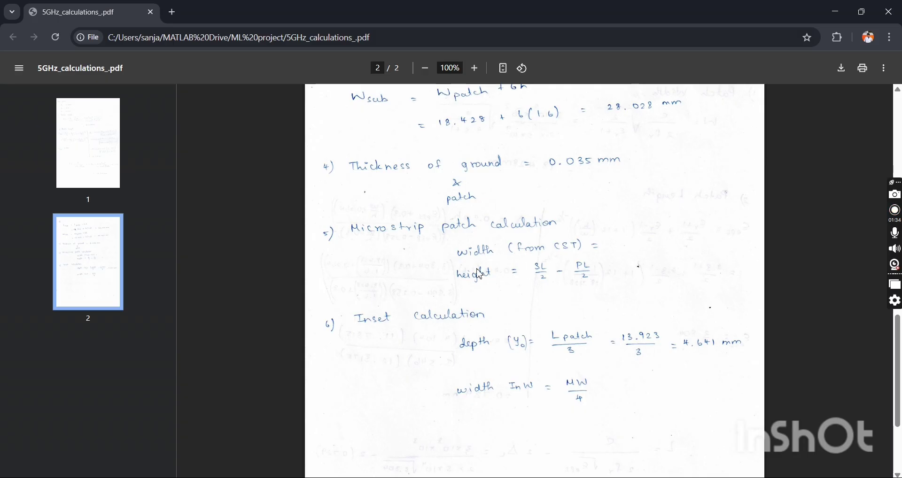
{"action": "scroll", "coordinate": [480, 274], "scroll_direction": "down", "scroll_amount": 1}
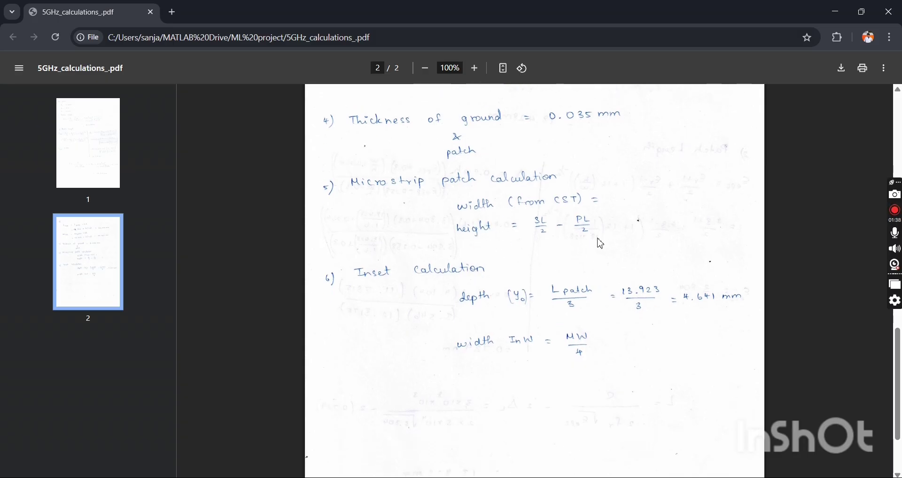
{"action": "scroll", "coordinate": [576, 271], "scroll_direction": "down", "scroll_amount": 1}
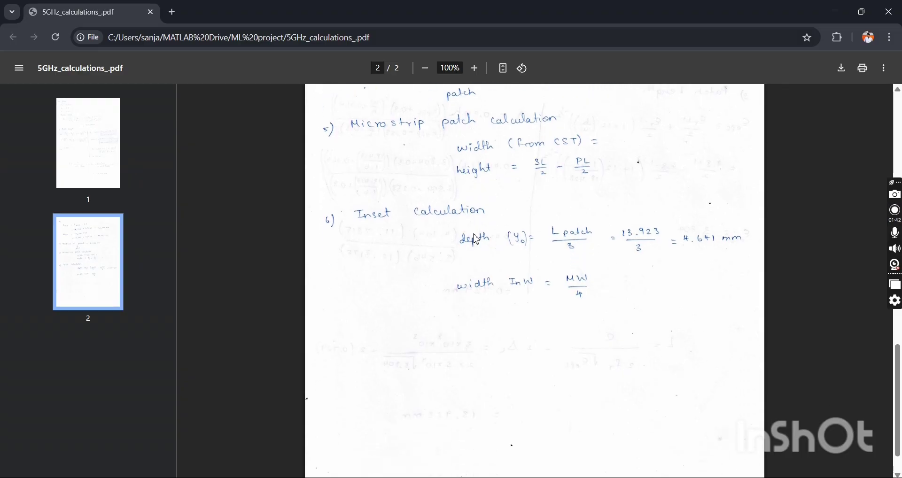
{"action": "scroll", "coordinate": [489, 288], "scroll_direction": "up", "scroll_amount": 1}
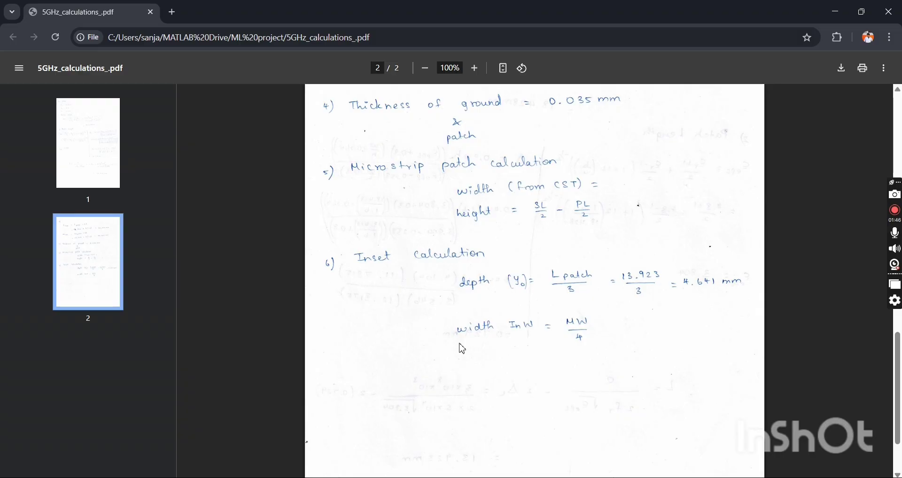
{"action": "scroll", "coordinate": [463, 348], "scroll_direction": "up", "scroll_amount": 15}
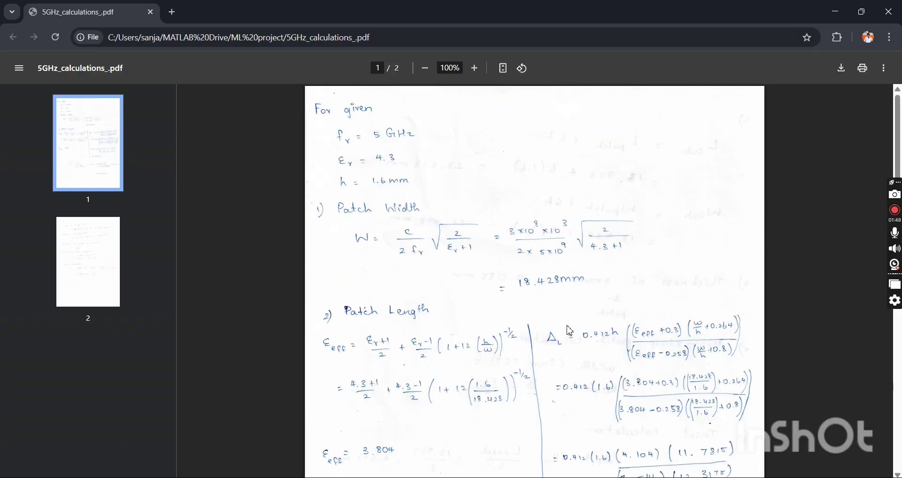
- Switch to CST Studio Suite and define parameters PW=18.428, PL=13.923, SW=28.028, SL=23.523, Mt=0.035, MW=0, ML=SL/2-PL/2 and InW=MW/4
{"action": "key", "text": "alt+Tab"}
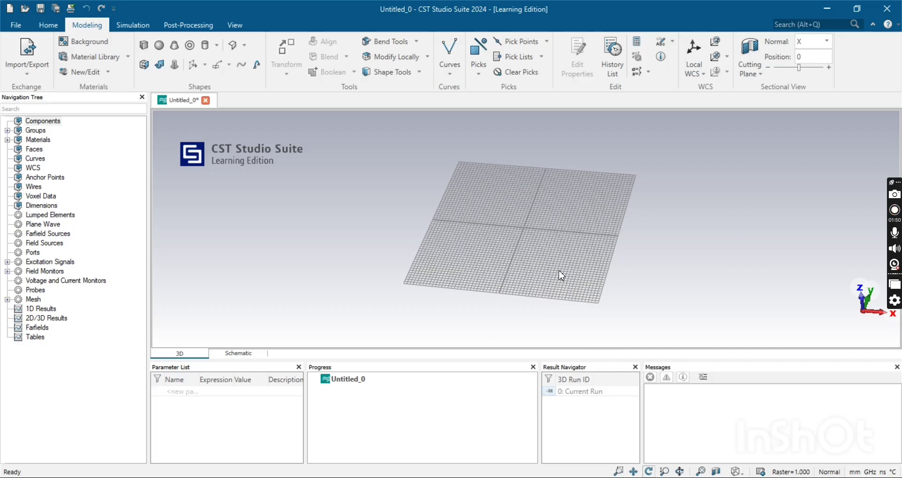
{"action": "left_click_drag", "start_coordinate": [560, 269], "coordinate": [539, 349]}
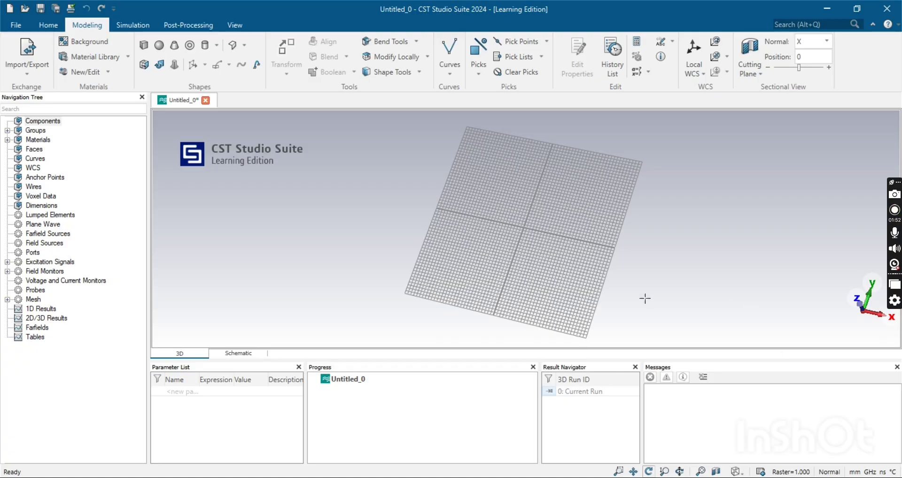
{"action": "left_click", "coordinate": [183, 392]}
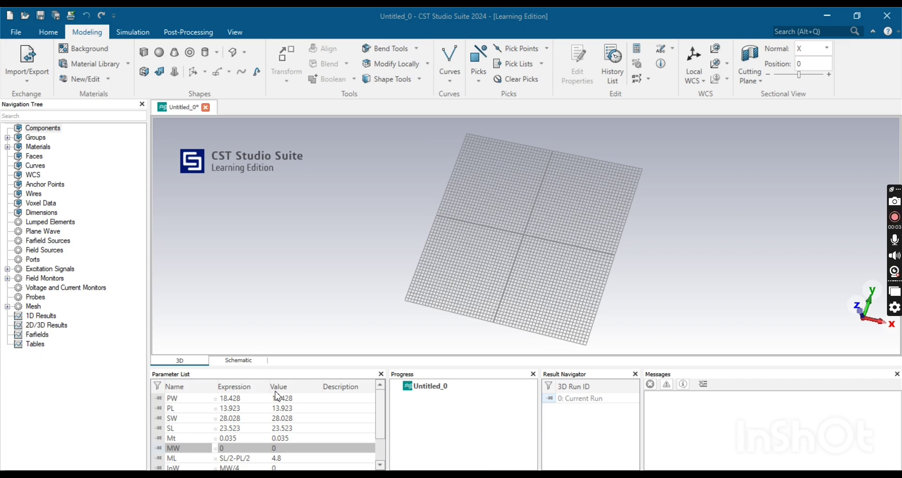
- Recheck the parameter list against the patch and inset calculations in 5GHz_calculations_.pdf in Chrome and return to CST Studio Suite
{"action": "scroll", "coordinate": [277, 396], "scroll_direction": "down", "scroll_amount": 1}
{"action": "scroll", "coordinate": [278, 397], "scroll_direction": "up", "scroll_amount": 1}
{"action": "key", "text": "alt+Tab"}
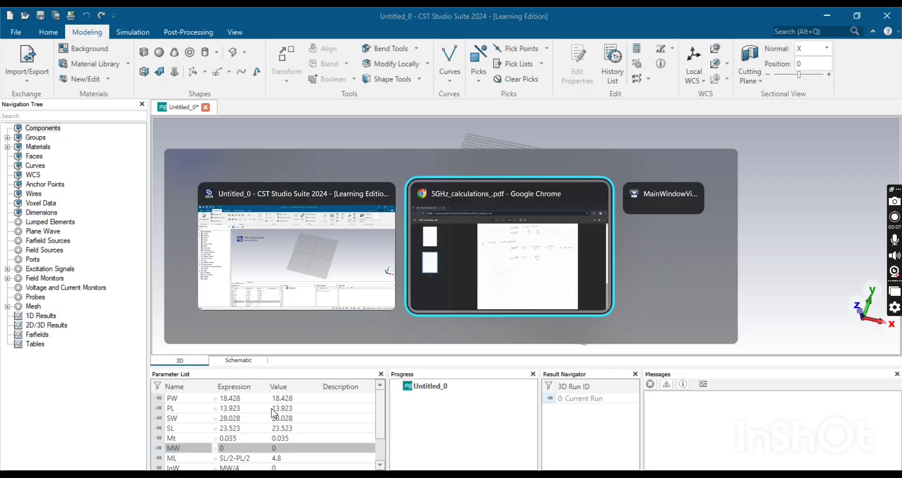
{"action": "scroll", "coordinate": [518, 279], "scroll_direction": "up", "scroll_amount": 15}
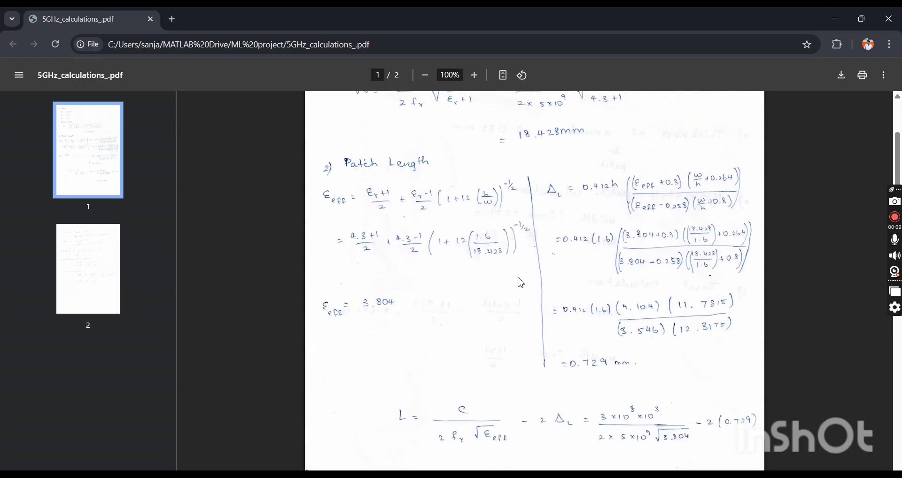
{"action": "scroll", "coordinate": [521, 282], "scroll_direction": "up", "scroll_amount": 3}
{"action": "scroll", "coordinate": [521, 283], "scroll_direction": "down", "scroll_amount": 20}
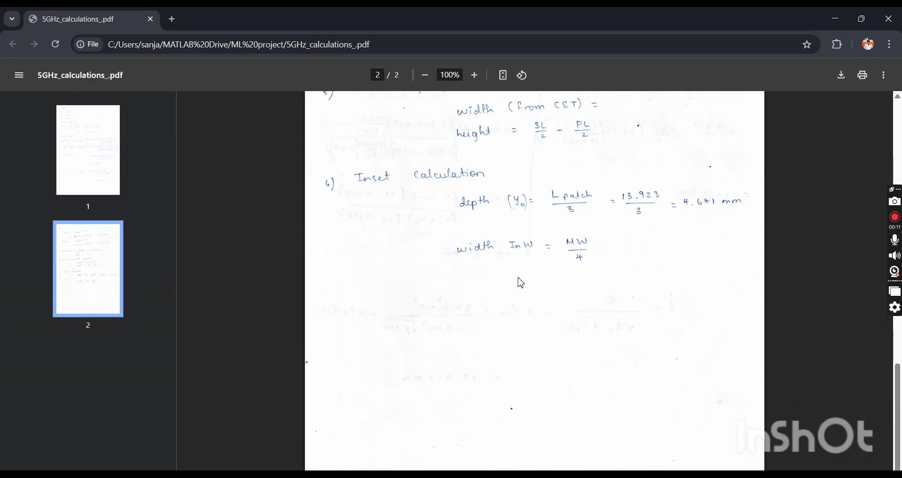
{"action": "key", "text": "alt+Tab"}
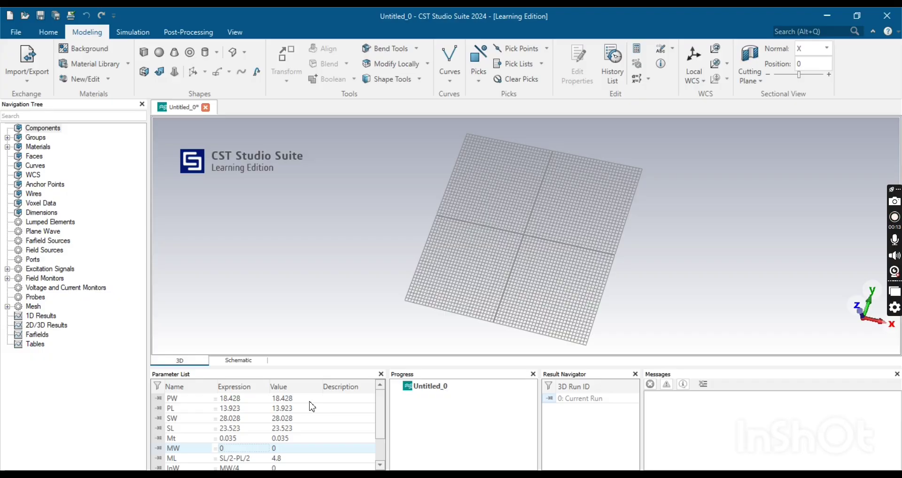
{"action": "scroll", "coordinate": [312, 407], "scroll_direction": "down", "scroll_amount": 1}
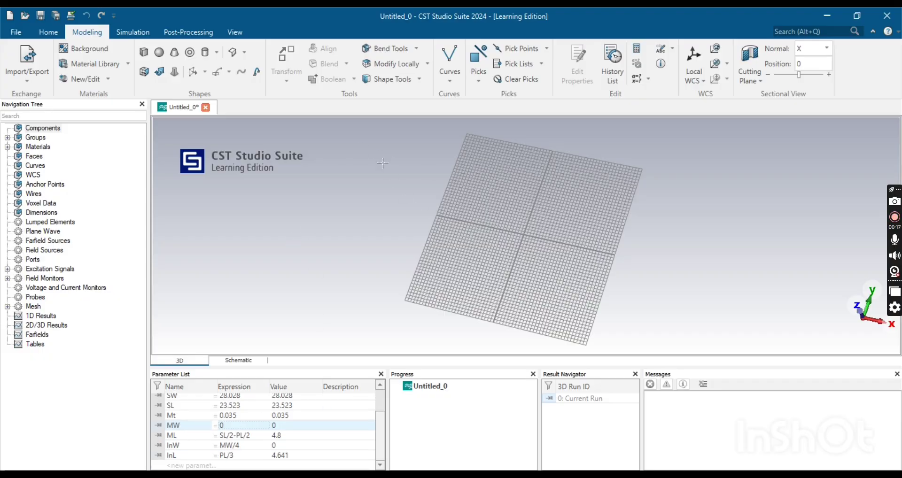
- Open the Calculate analytical Line Impedance macro and choose Thin Microstrip as the line type
{"action": "left_click", "coordinate": [48, 32]}
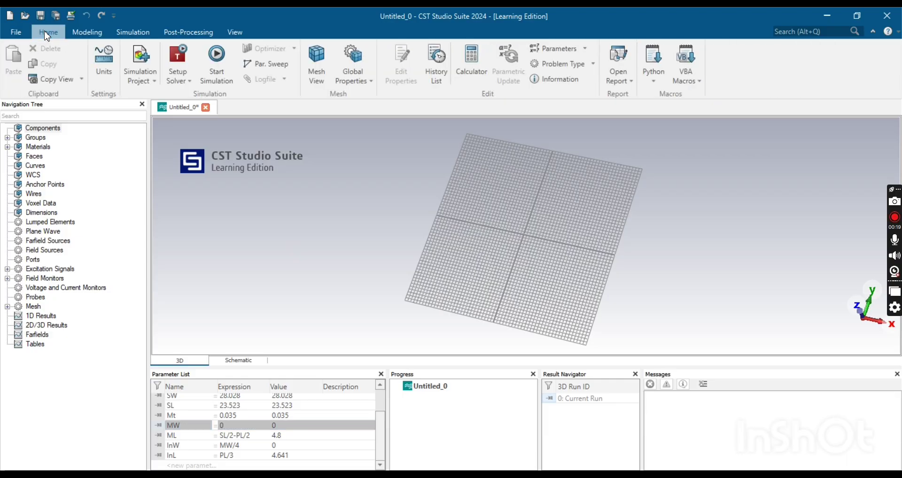
{"action": "left_click", "coordinate": [701, 83]}
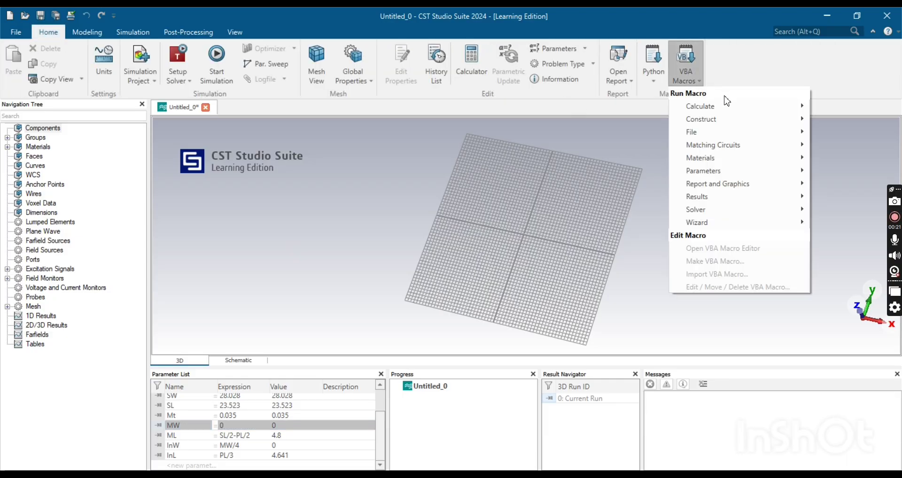
{"action": "mouse_move", "coordinate": [709, 134]}
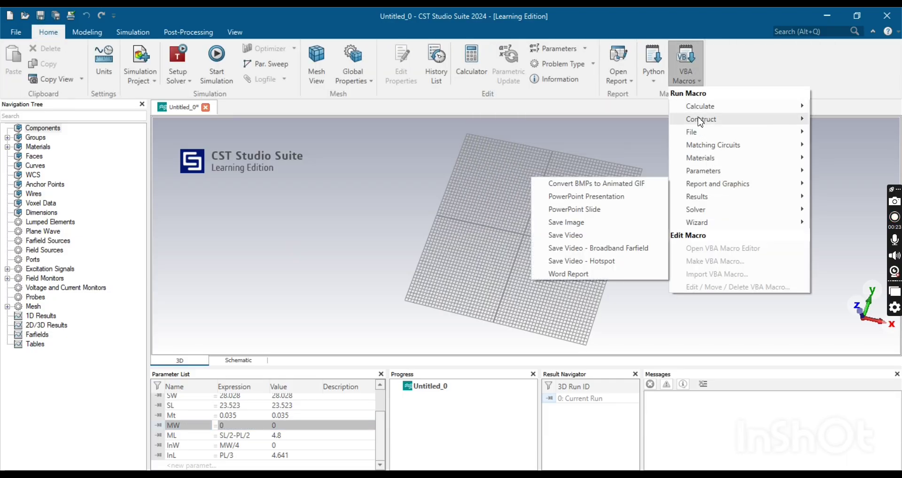
{"action": "mouse_move", "coordinate": [699, 112]}
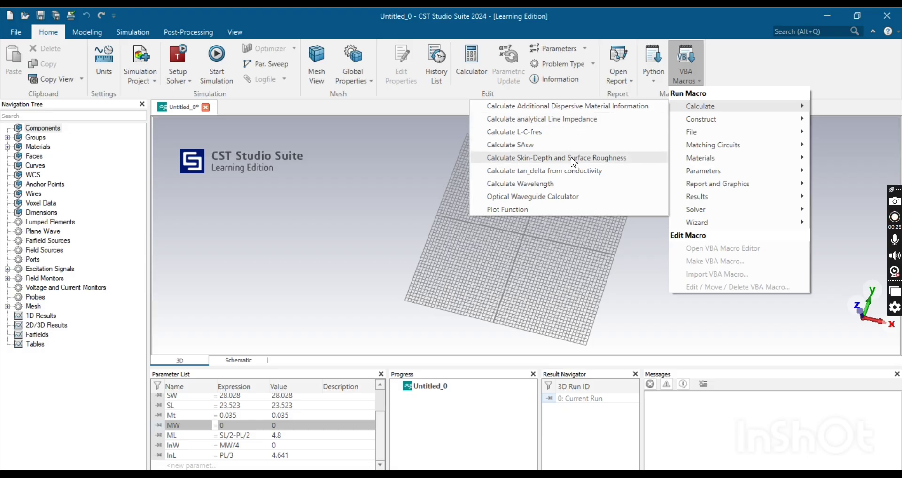
{"action": "left_click", "coordinate": [573, 120]}
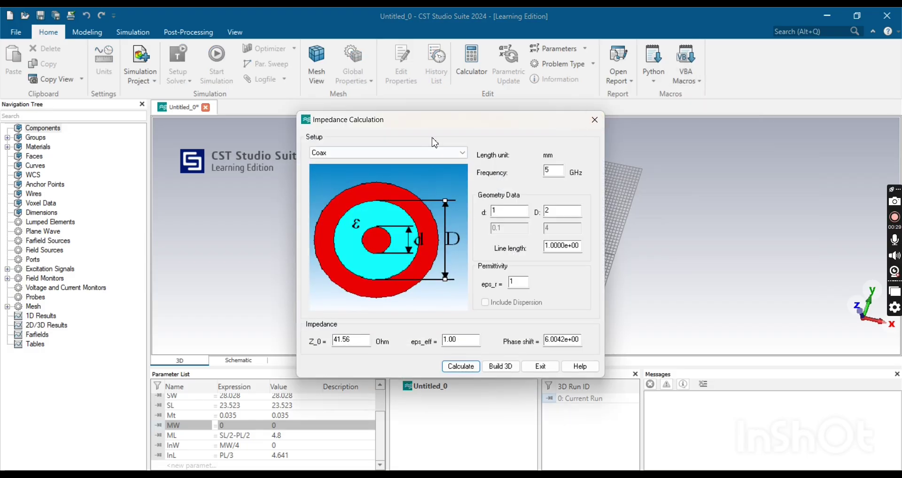
{"action": "left_click", "coordinate": [436, 153]}
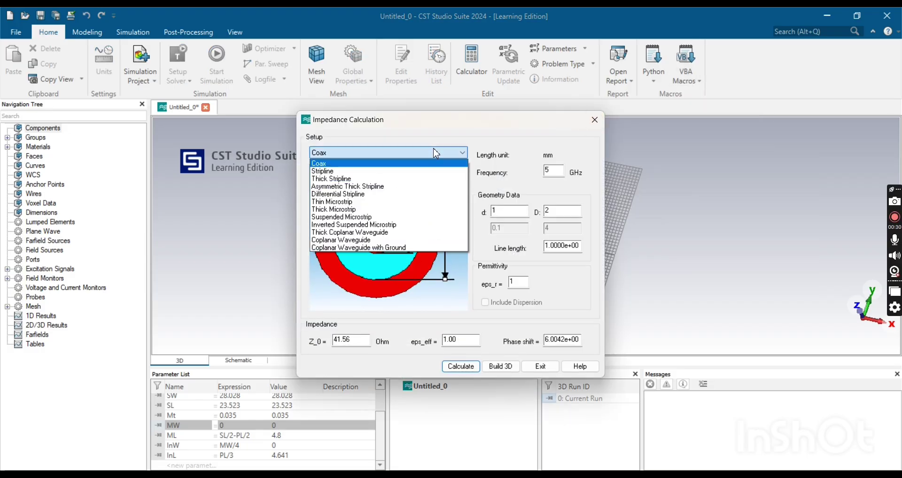
{"action": "left_click", "coordinate": [338, 202]}
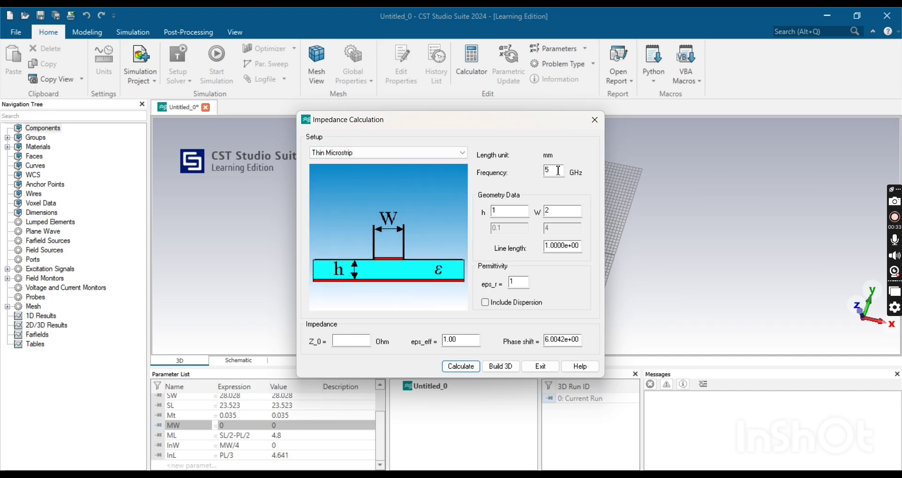
- Calculate the thin microstrip impedance at 5 GHz with h 1.6, W 3.137 and eps_r 4.3, and close the calculator
{"action": "left_click_drag", "start_coordinate": [559, 170], "coordinate": [535, 174]}
{"action": "left_click", "coordinate": [518, 210]}
{"action": "left_click", "coordinate": [520, 283]}
{"action": "double_click", "coordinate": [559, 211]}
{"action": "double_click", "coordinate": [570, 207]}
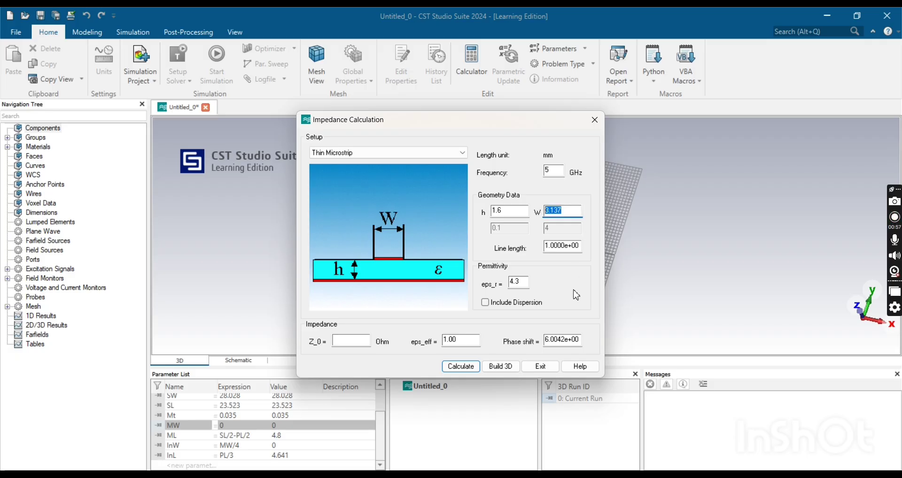
{"action": "left_click", "coordinate": [461, 368]}
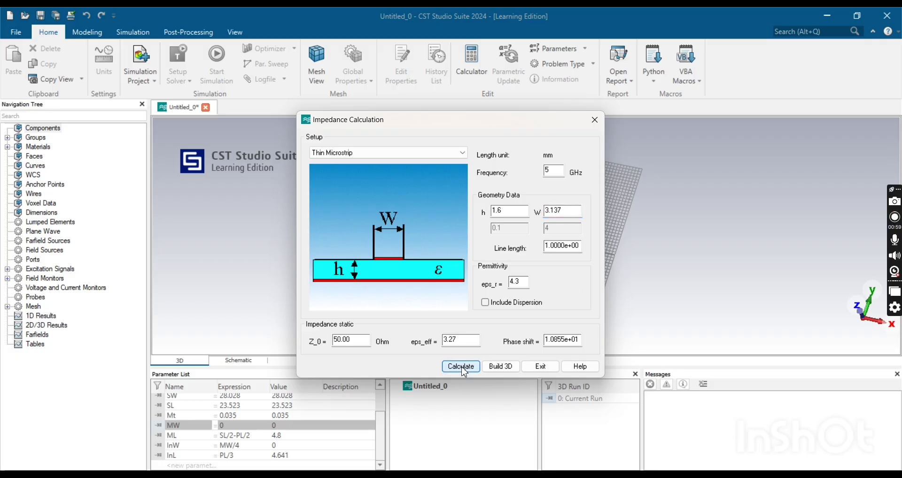
{"action": "double_click", "coordinate": [355, 338]}
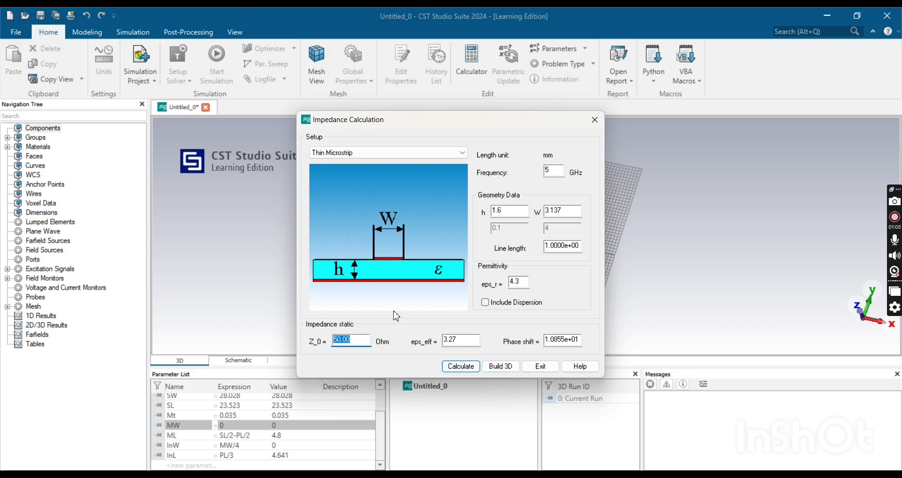
{"action": "left_click", "coordinate": [355, 344]}
{"action": "left_click", "coordinate": [454, 366]}
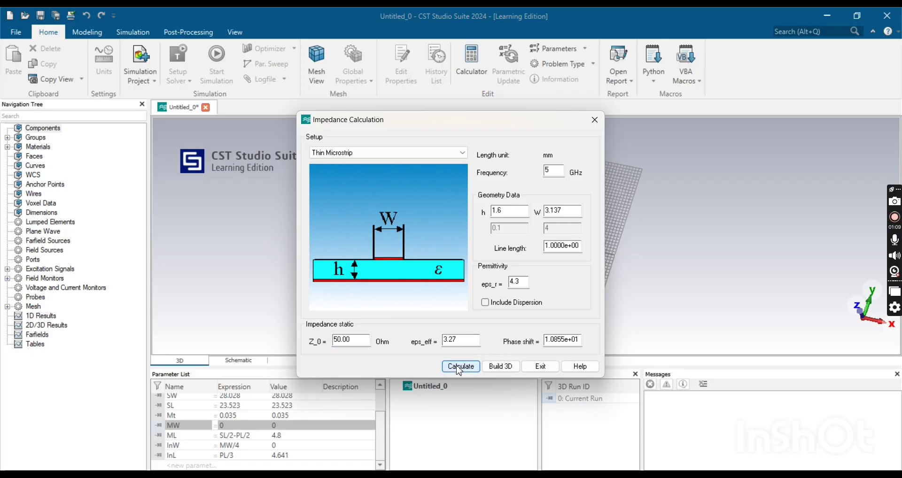
{"action": "left_click", "coordinate": [539, 367]}
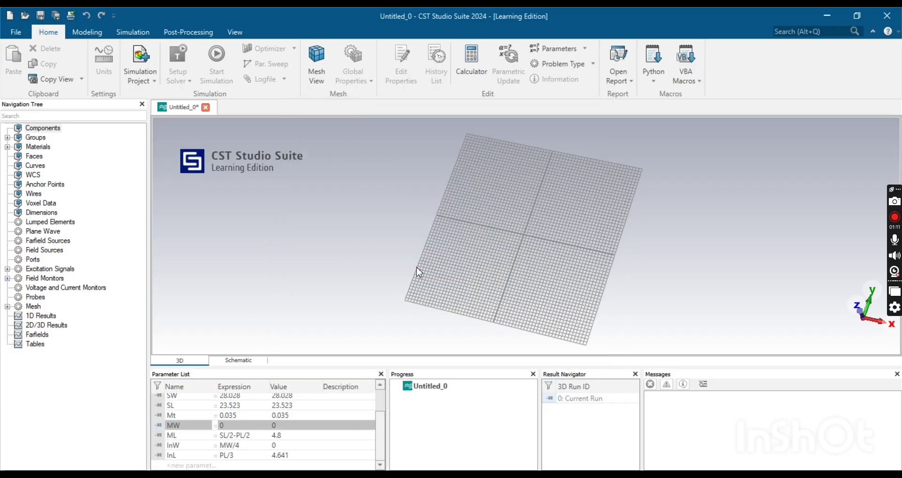
- Set the MW parameter to 3.137 in the parameter list
{"action": "double_click", "coordinate": [231, 427]}
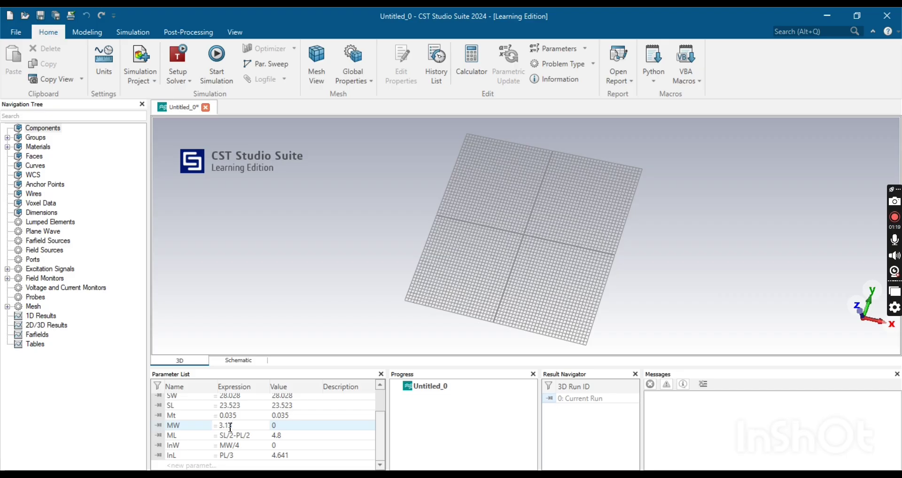
{"action": "type", "text": "3.137"}
{"action": "left_click", "coordinate": [358, 424]}
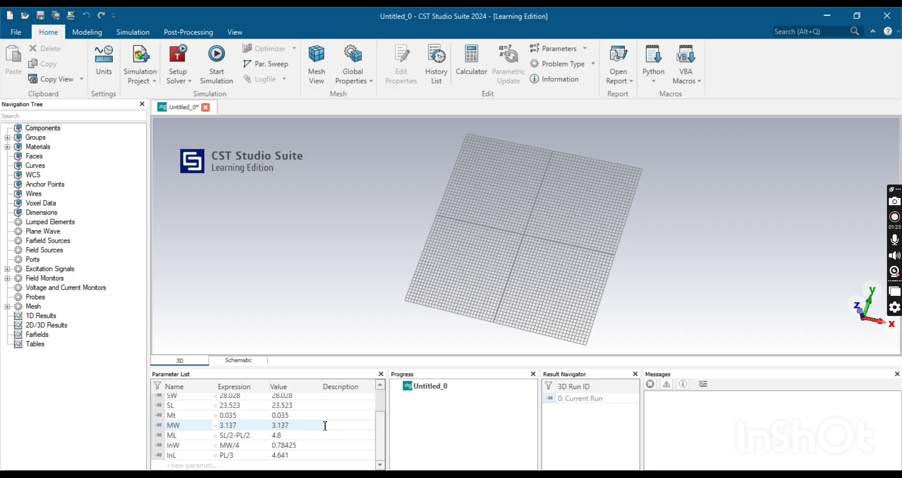
{"action": "scroll", "coordinate": [305, 437], "scroll_direction": "up", "scroll_amount": 1}
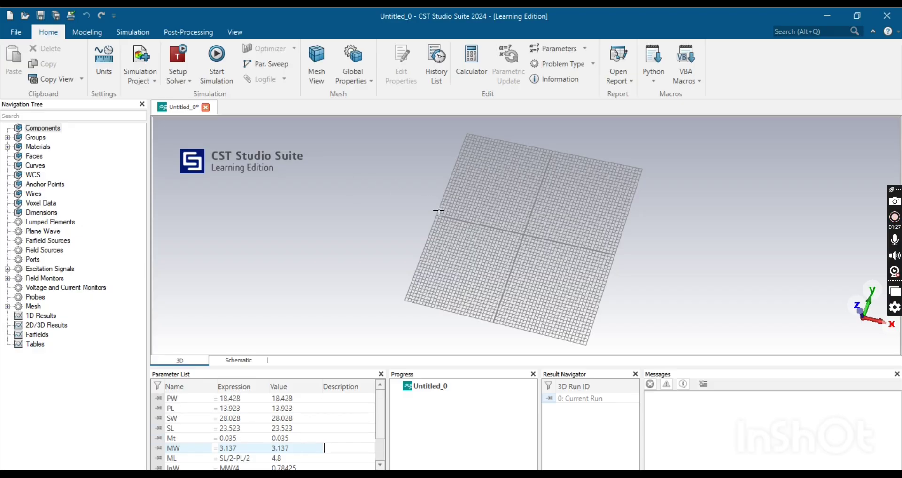
- Draw a brick across the centre of the working plane, about 29 by 30 mm and 5 mm high
{"action": "left_click", "coordinate": [85, 31]}
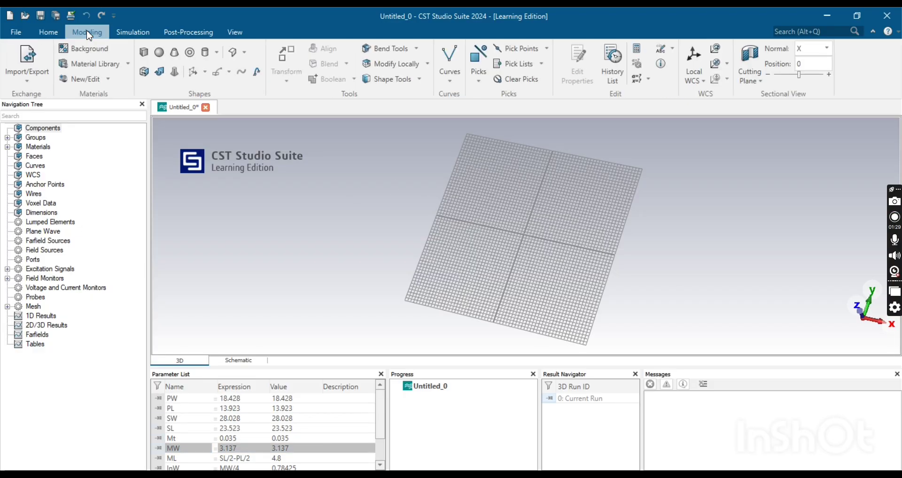
{"action": "left_click", "coordinate": [144, 52]}
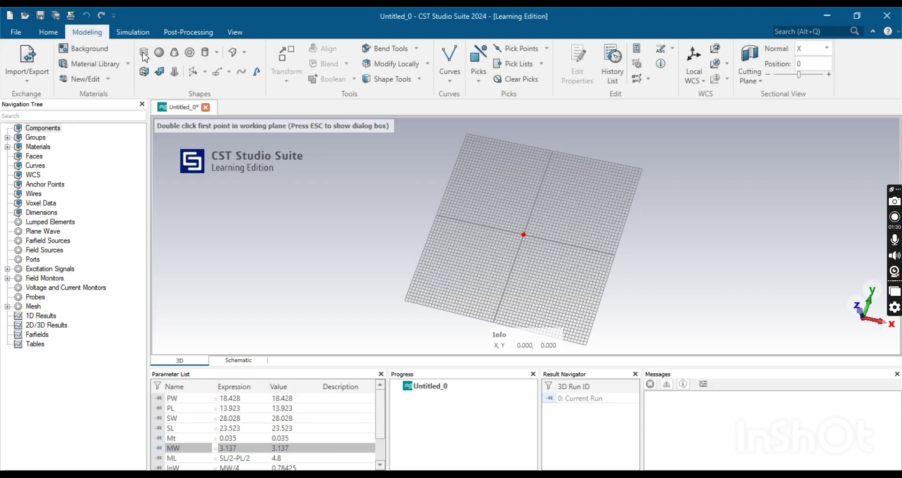
{"action": "double_click", "coordinate": [503, 183]}
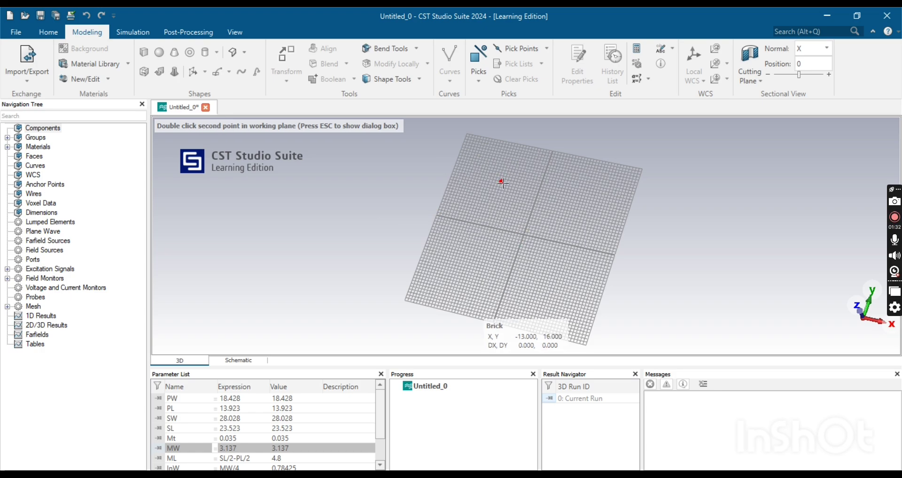
{"action": "double_click", "coordinate": [558, 287]}
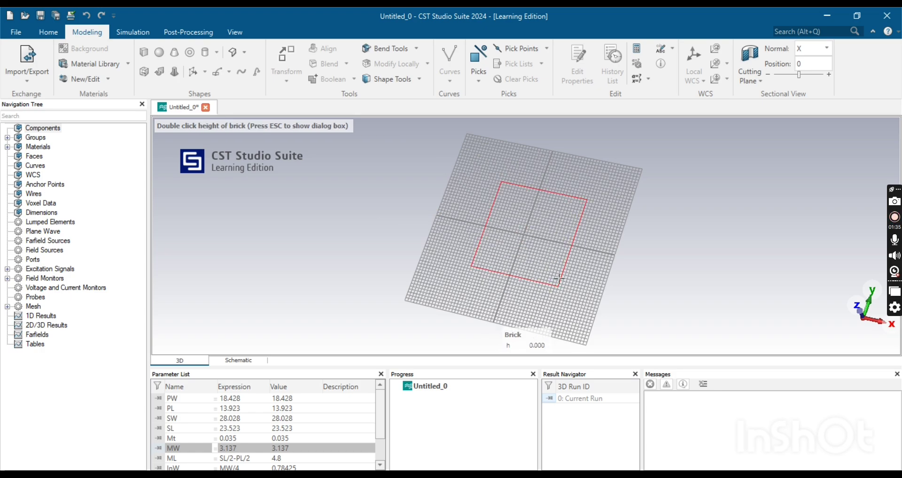
{"action": "double_click", "coordinate": [550, 281]}
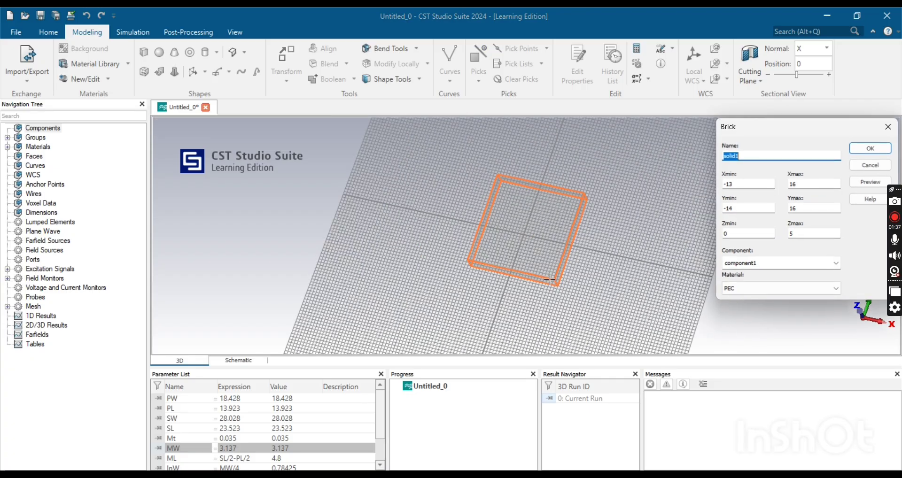
- Name the brick SUBSTRATE and set its X range from -SL/2 to SL/2
{"action": "key", "text": "BackSpace"}
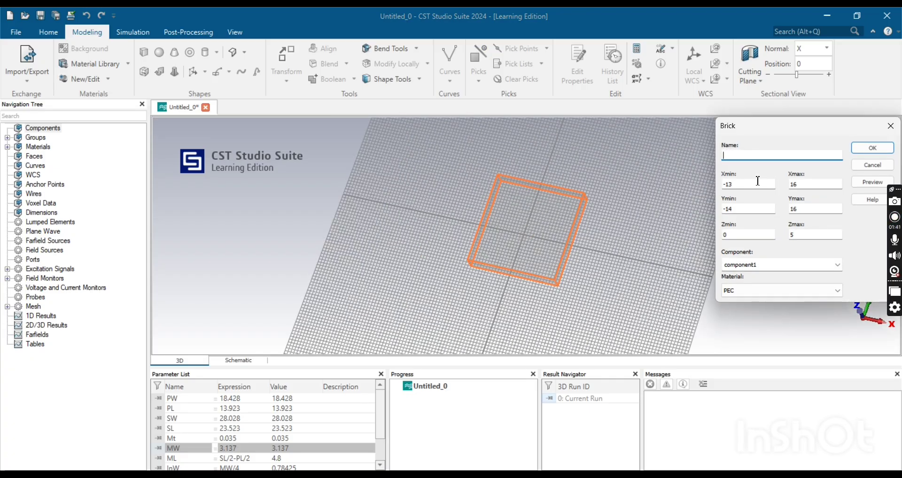
{"action": "left_click_drag", "start_coordinate": [813, 130], "coordinate": [387, 169]}
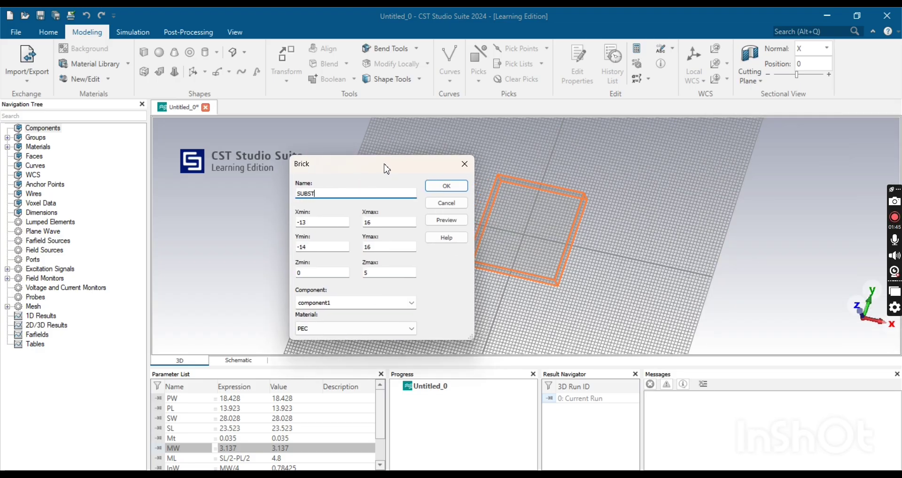
{"action": "left_click_drag", "start_coordinate": [313, 222], "coordinate": [277, 223]}
{"action": "type", "text": "-SL/2"}
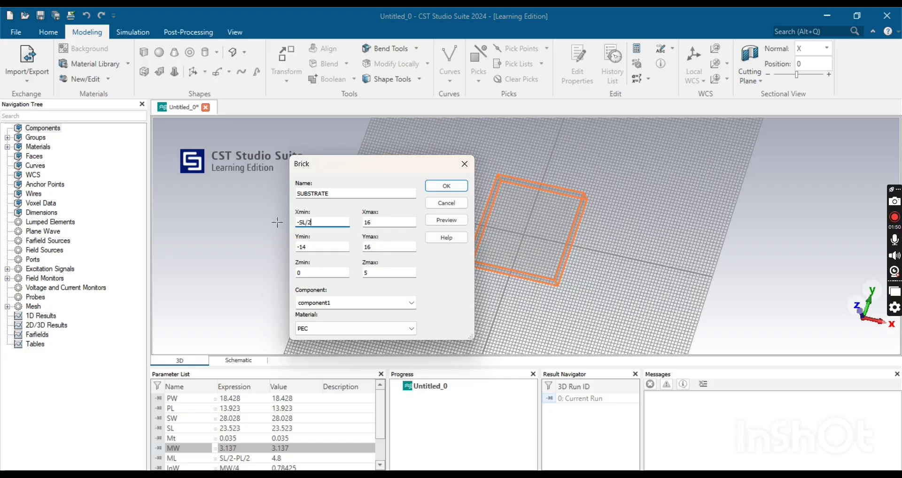
{"action": "double_click", "coordinate": [376, 220]}
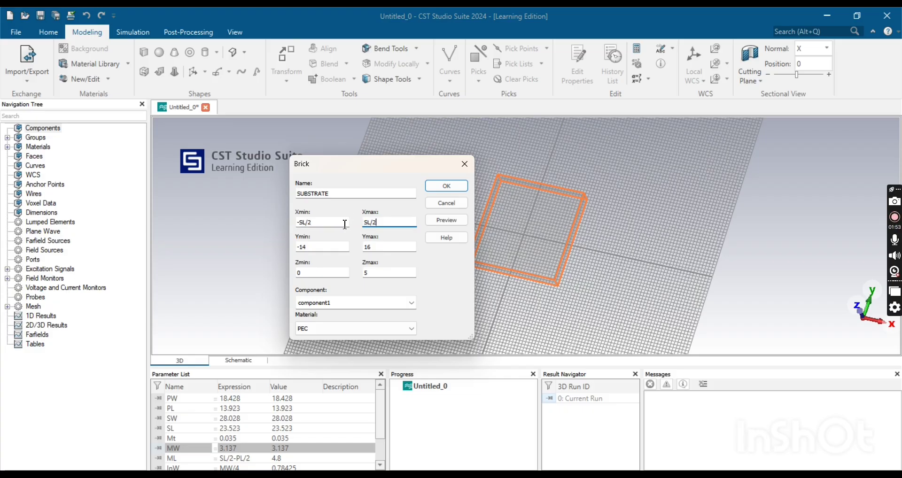
- Set the substrate brick's Y range from -SW/2 to SW/2 and its Zmax to SH
{"action": "left_click_drag", "start_coordinate": [312, 248], "coordinate": [280, 250]}
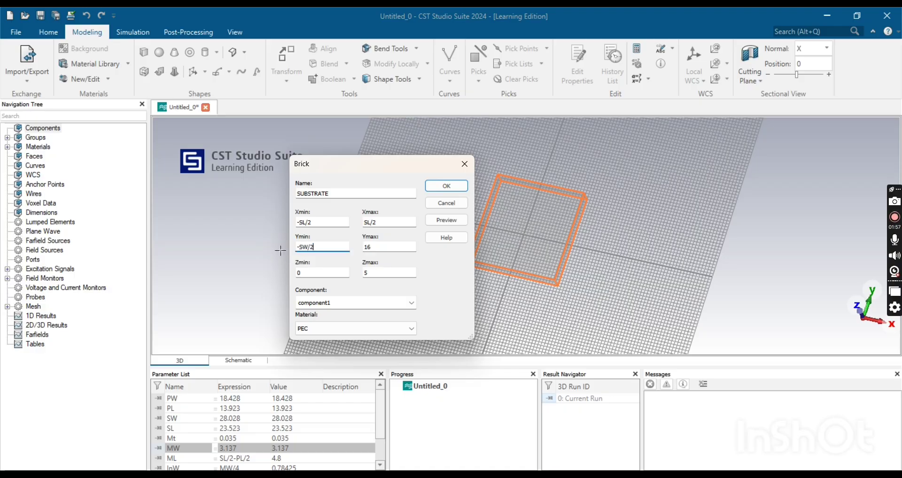
{"action": "left_click_drag", "start_coordinate": [390, 247], "coordinate": [351, 246]}
{"action": "type", "text": "SW/"}
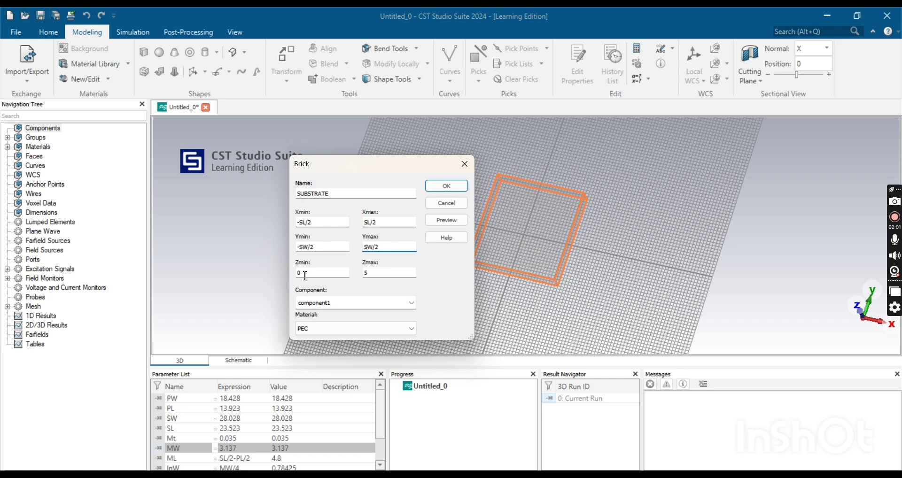
{"action": "type", "text": "2"}
{"action": "left_click_drag", "start_coordinate": [384, 271], "coordinate": [356, 280]}
- Load FR-4 (lossy) from the material library as the material of the substrate brick
{"action": "left_click", "coordinate": [411, 329]}
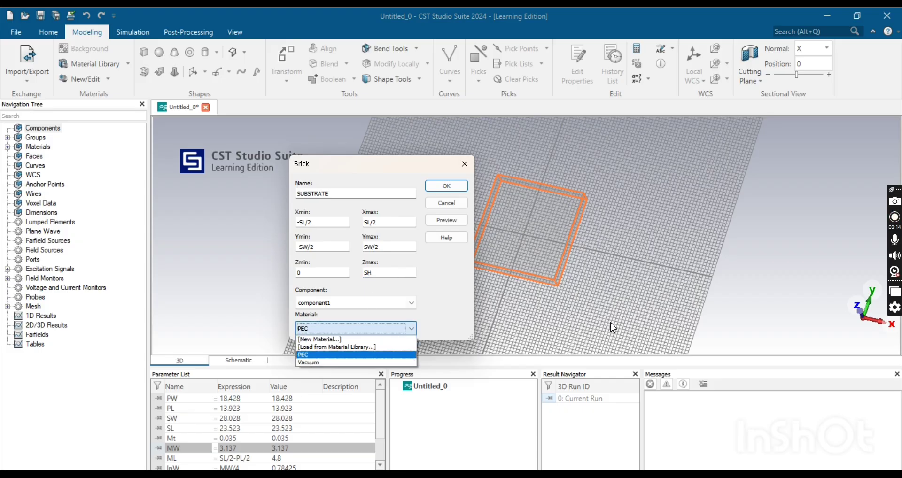
{"action": "left_click", "coordinate": [347, 349]}
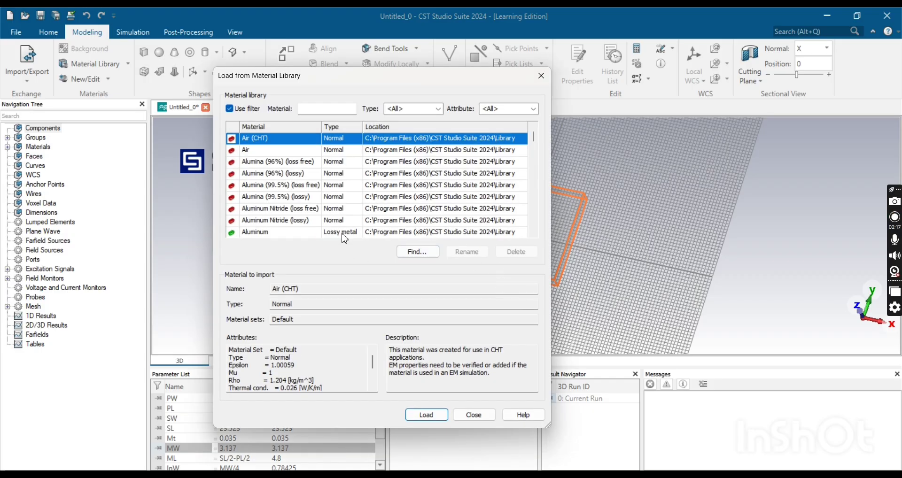
{"action": "scroll", "coordinate": [262, 179], "scroll_direction": "down", "scroll_amount": 10}
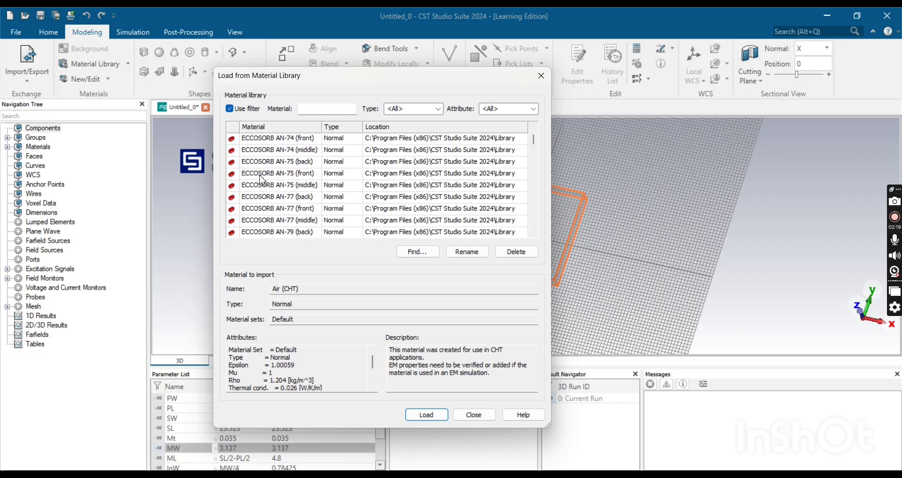
{"action": "scroll", "coordinate": [263, 180], "scroll_direction": "down", "scroll_amount": 10}
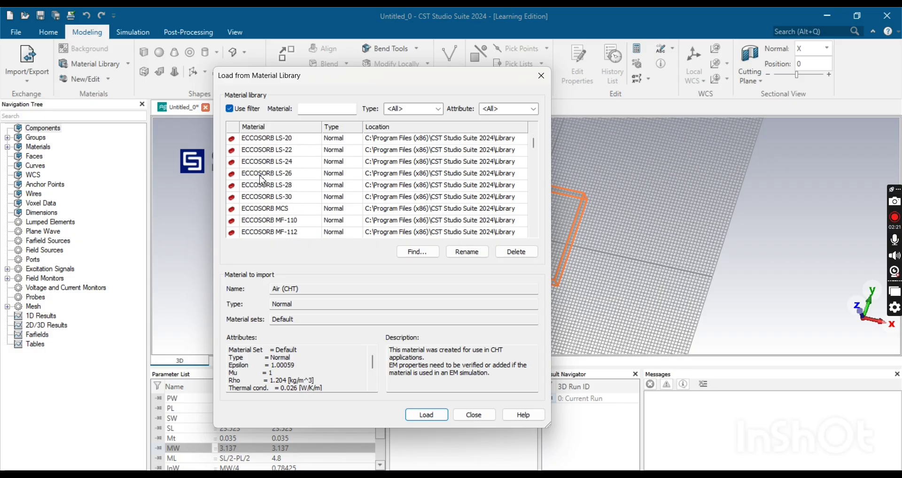
{"action": "scroll", "coordinate": [263, 180], "scroll_direction": "down", "scroll_amount": 2}
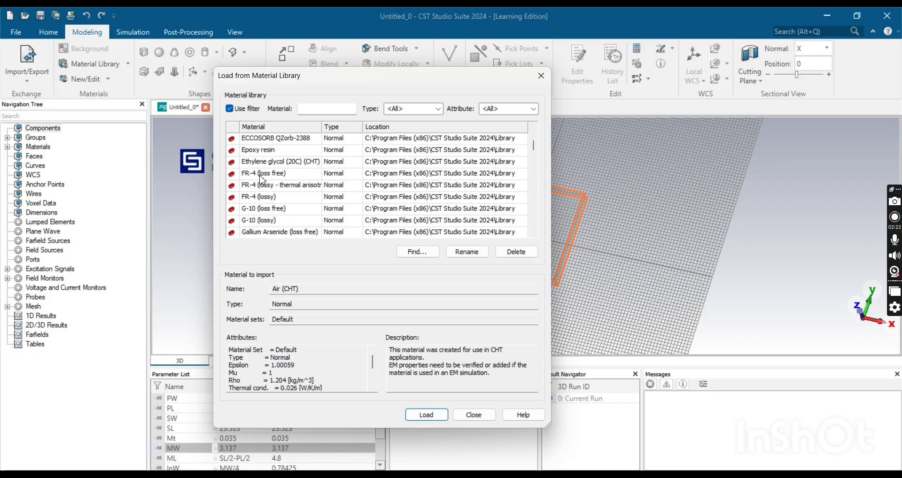
{"action": "left_click", "coordinate": [267, 198]}
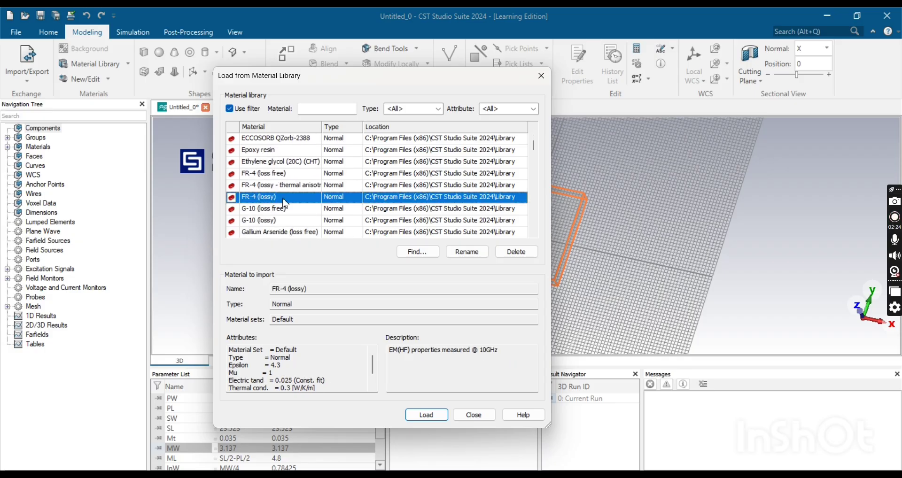
{"action": "left_click", "coordinate": [430, 416]}
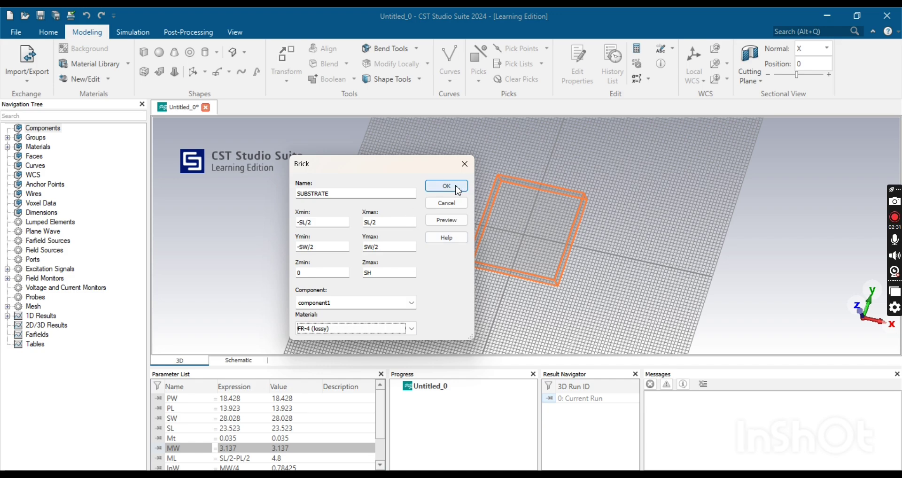
- Define the missing parameter SH as 1.6, preview the substrate brick and create it
{"action": "left_click", "coordinate": [452, 222]}
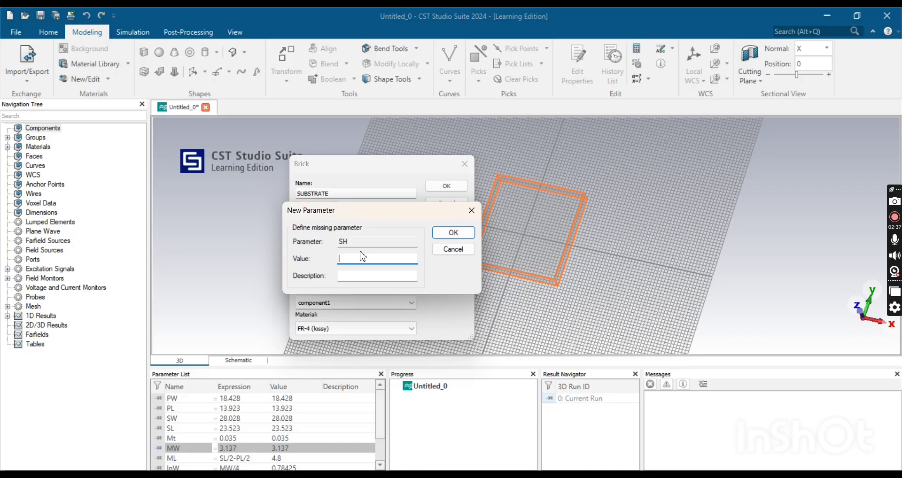
{"action": "type", "text": "1.6"}
{"action": "left_click", "coordinate": [450, 236]}
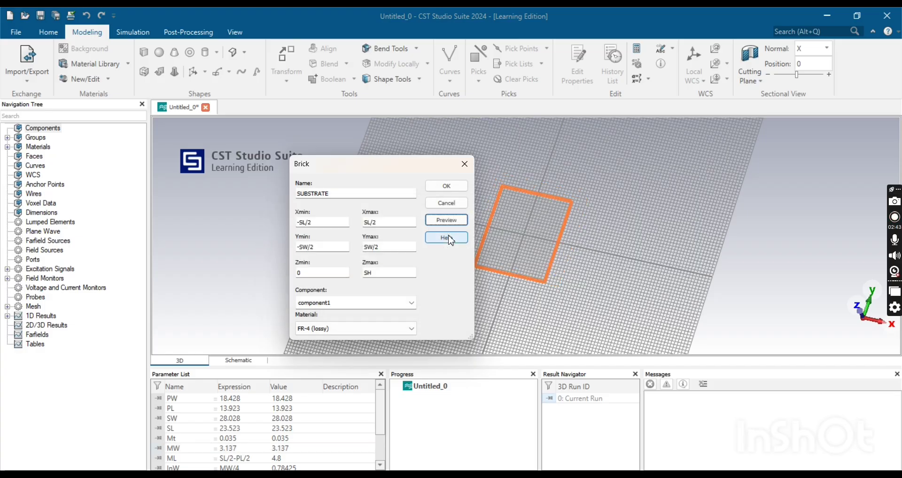
{"action": "left_click", "coordinate": [459, 221]}
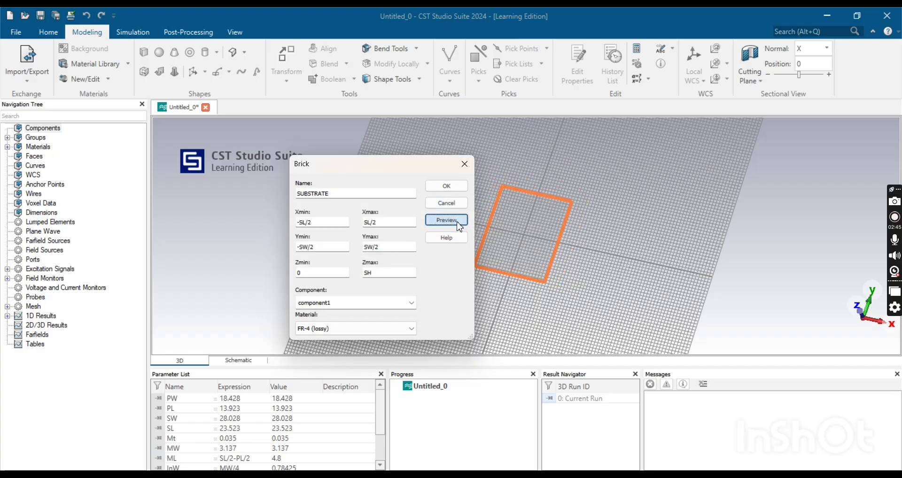
{"action": "left_click_drag", "start_coordinate": [400, 169], "coordinate": [700, 179]}
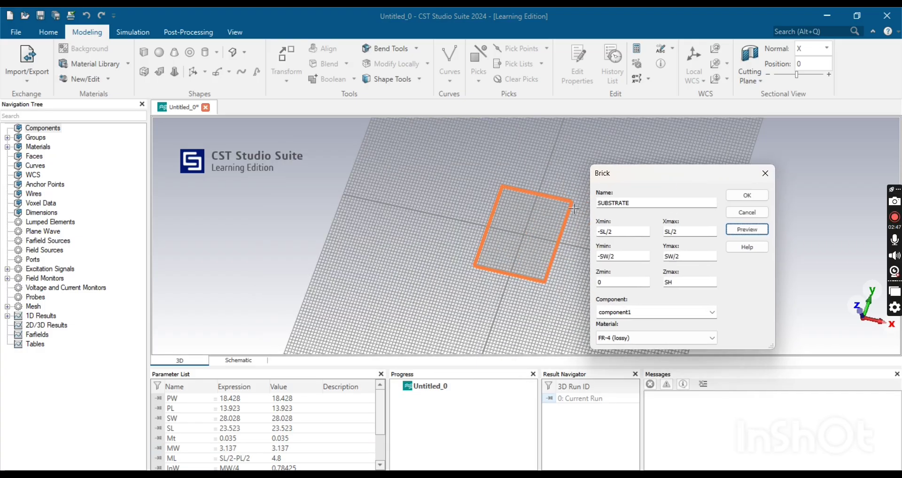
{"action": "left_click", "coordinate": [743, 195]}
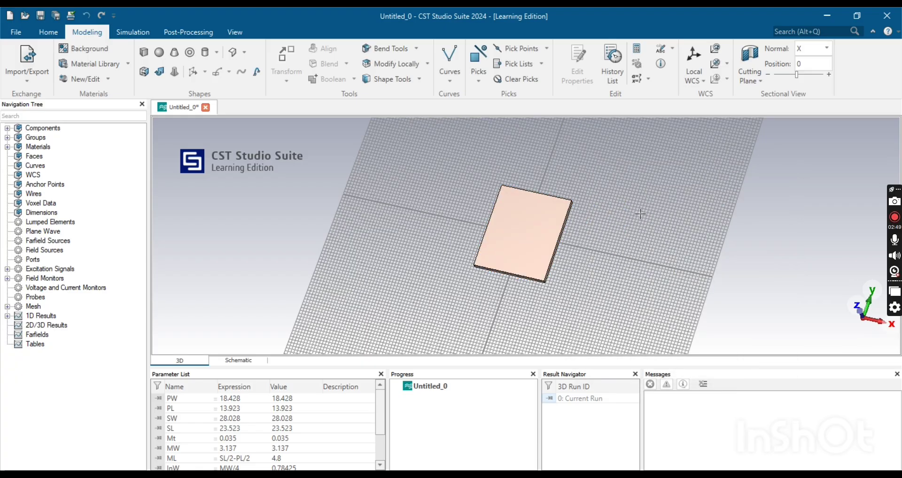
- Activate the local working coordinate system for the model
{"action": "left_click_drag", "start_coordinate": [557, 251], "coordinate": [583, 187]}
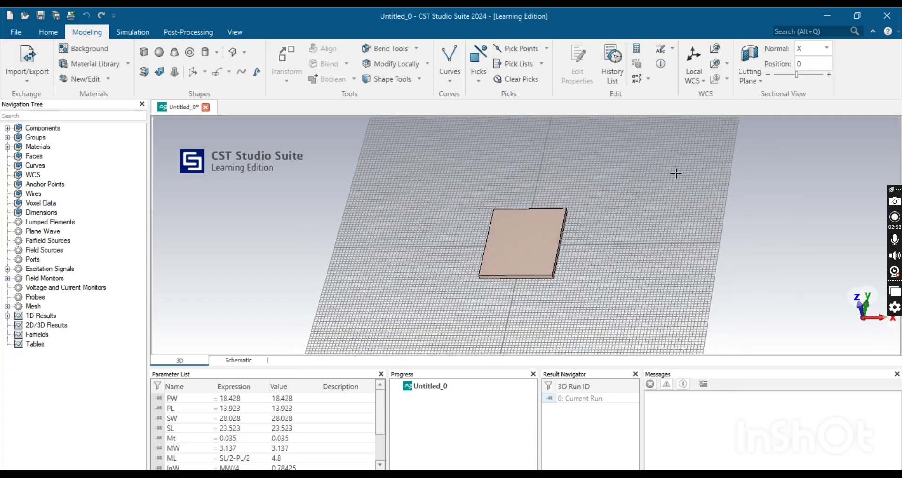
{"action": "left_click_drag", "start_coordinate": [669, 190], "coordinate": [657, 140]}
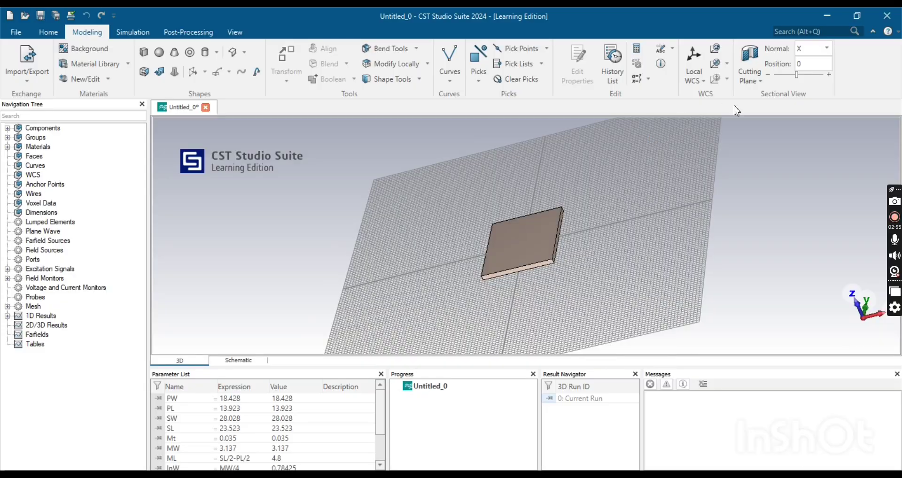
{"action": "left_click_drag", "start_coordinate": [611, 197], "coordinate": [687, 256]}
{"action": "left_click", "coordinate": [694, 63]}
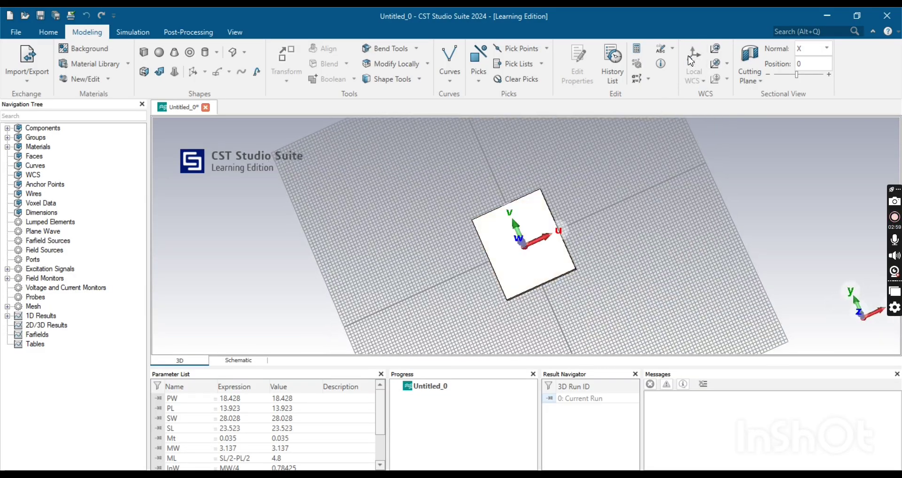
- Place a second brick at the substrate's corner, at about U 11.5 and V 13, extending 21 mm in negative W
{"action": "left_click_drag", "start_coordinate": [577, 207], "coordinate": [508, 152]}
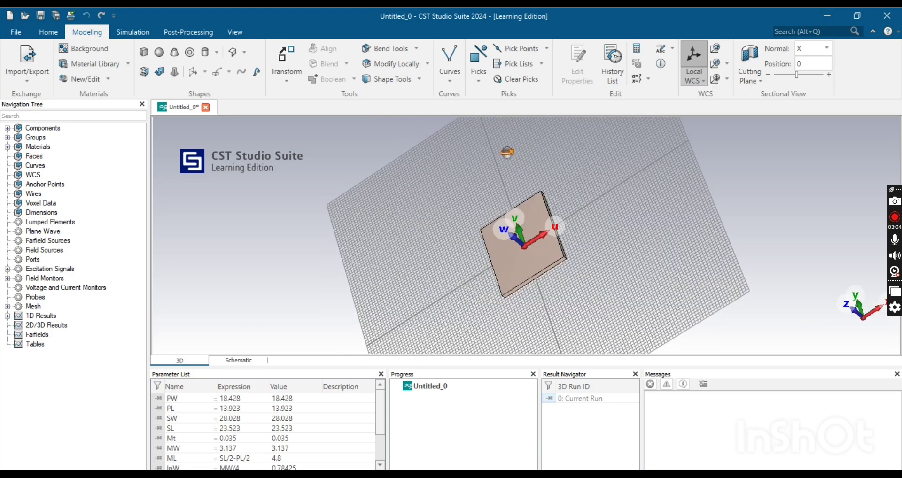
{"action": "left_click", "coordinate": [144, 52]}
{"action": "left_click_drag", "start_coordinate": [539, 229], "coordinate": [291, 207]}
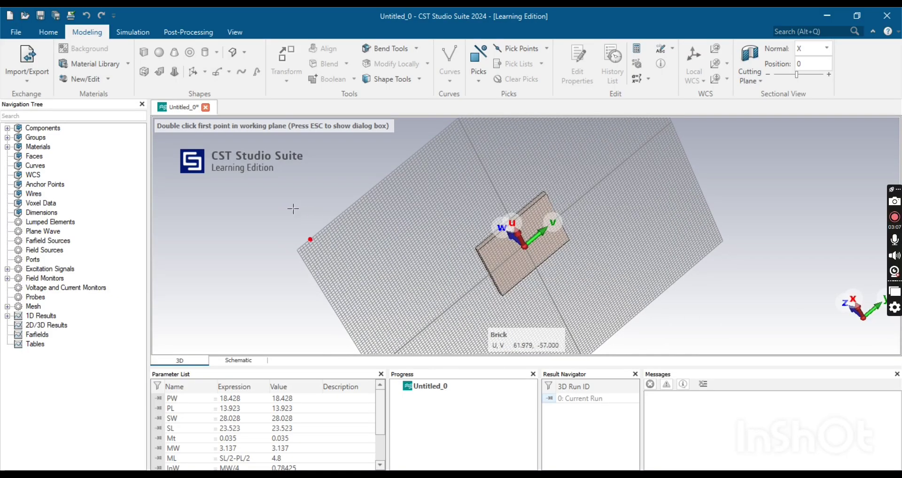
{"action": "double_click", "coordinate": [545, 196]}
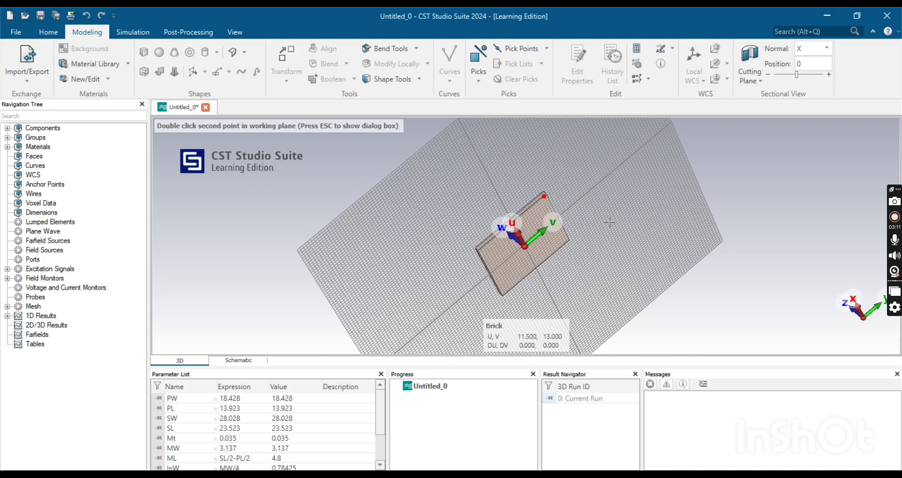
{"action": "double_click", "coordinate": [513, 295]}
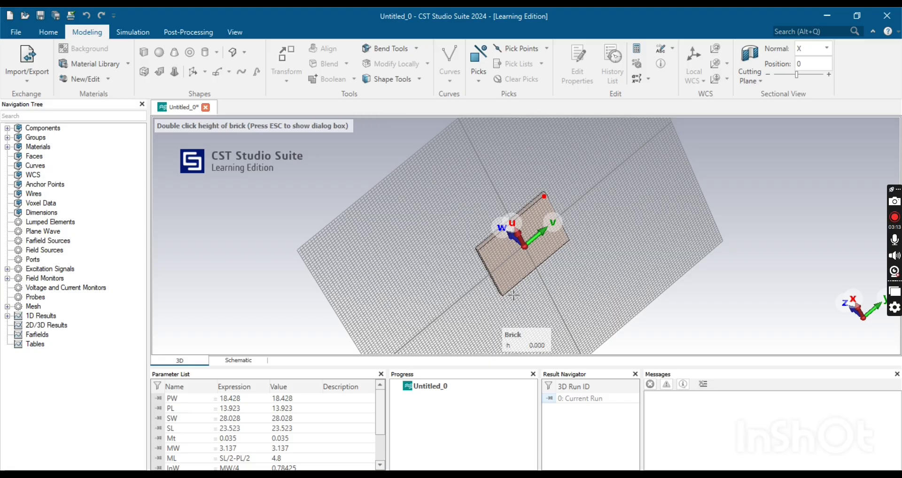
{"action": "double_click", "coordinate": [543, 266]}
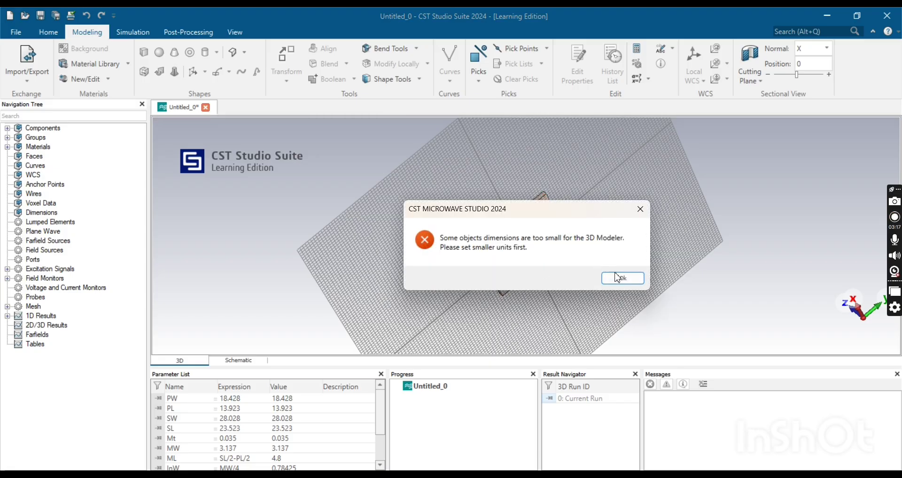
{"action": "left_click", "coordinate": [617, 275]}
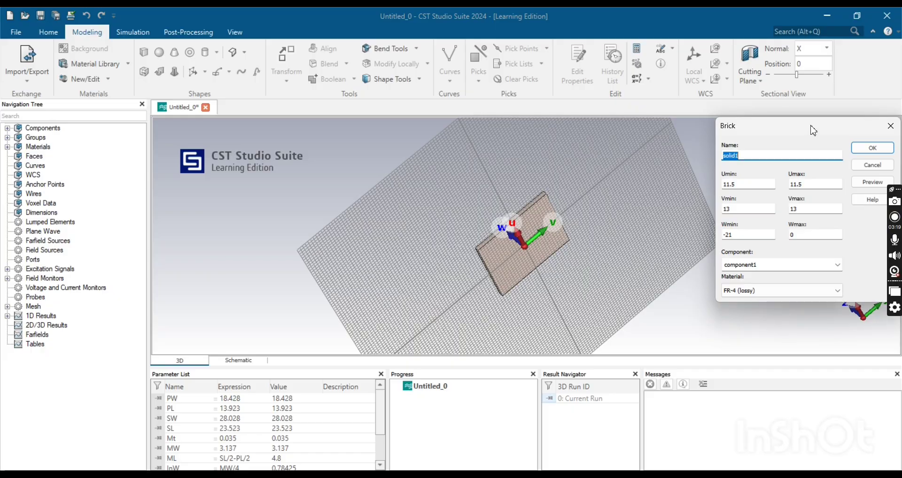
{"action": "left_click_drag", "start_coordinate": [812, 131], "coordinate": [599, 171]}
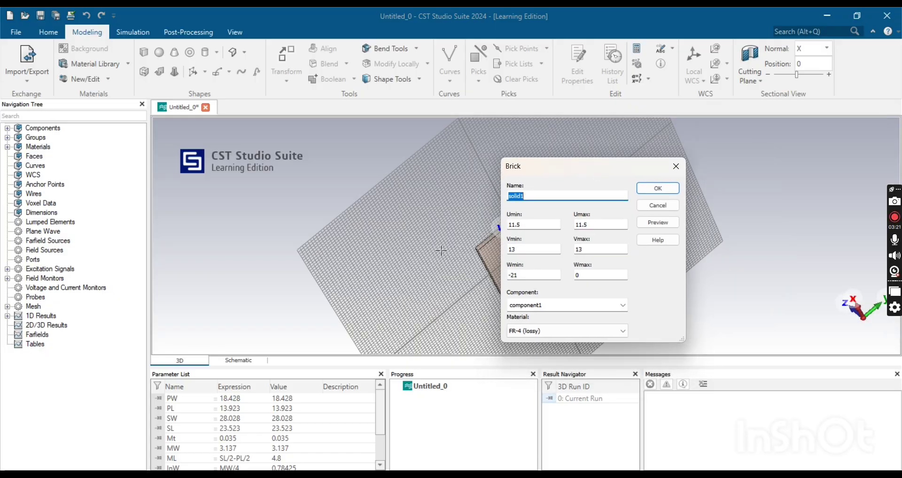
- Name the new brick GROUND and set its U range from -SL/2 to SL/2
{"action": "key", "text": "BackSpace"}
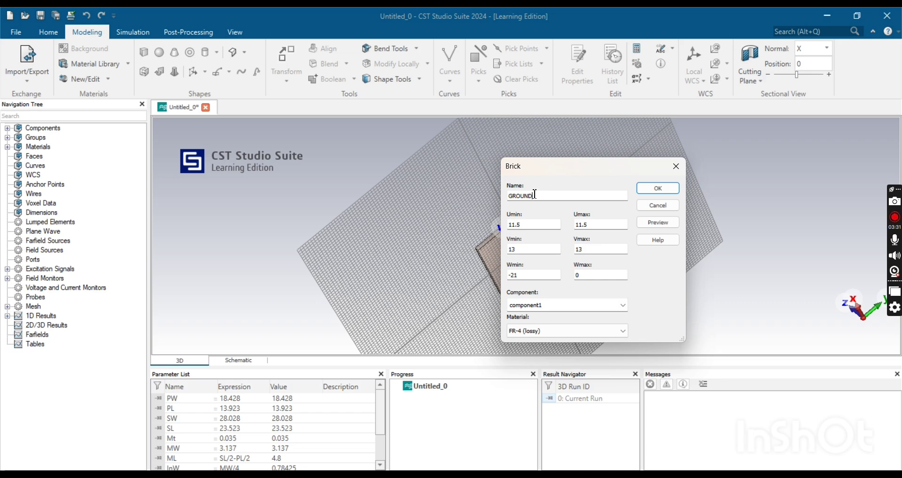
{"action": "left_click", "coordinate": [537, 224]}
{"action": "left_click_drag", "start_coordinate": [531, 224], "coordinate": [501, 225]}
{"action": "key", "text": "BackSpace"}
{"action": "key", "text": "Tab"}
{"action": "type", "text": "S"}
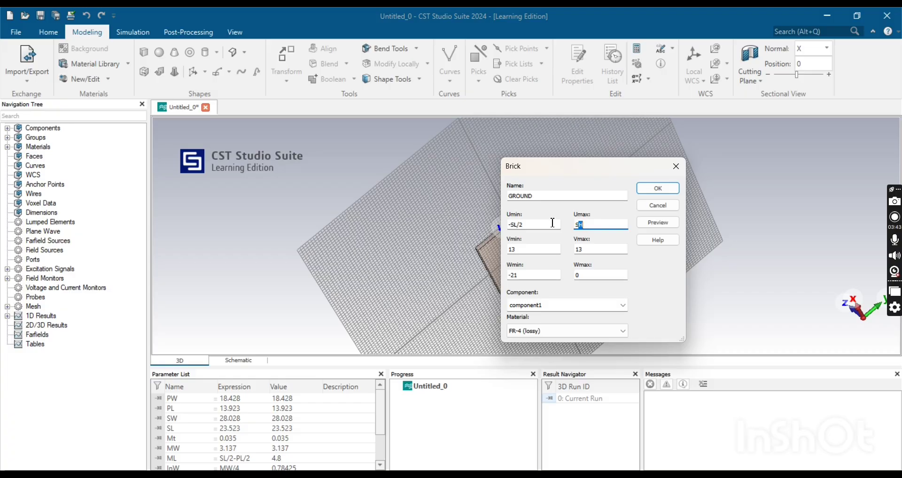
- Set the ground brick's V range from -SW/2 to SW/2 and its W range from 0 to Mt
{"action": "left_click", "coordinate": [529, 249]}
{"action": "left_click_drag", "start_coordinate": [528, 249], "coordinate": [505, 256]}
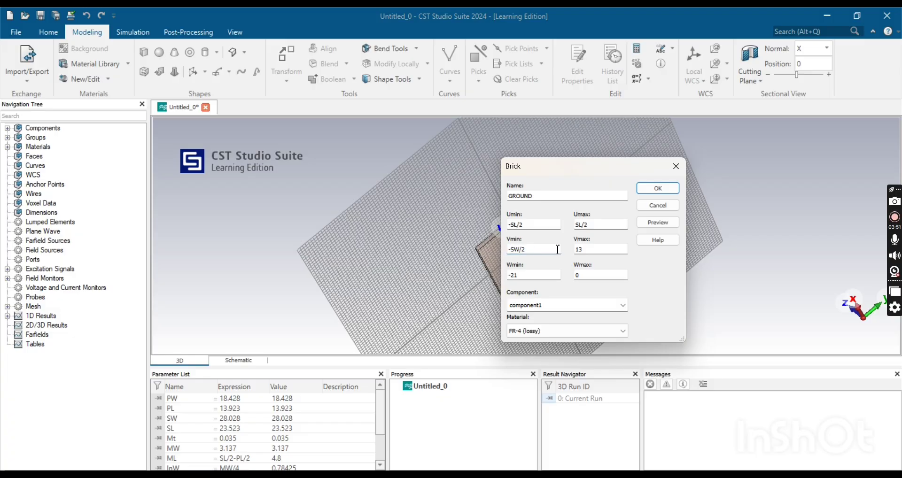
{"action": "key", "text": "Tab"}
{"action": "left_click_drag", "start_coordinate": [525, 275], "coordinate": [501, 277]}
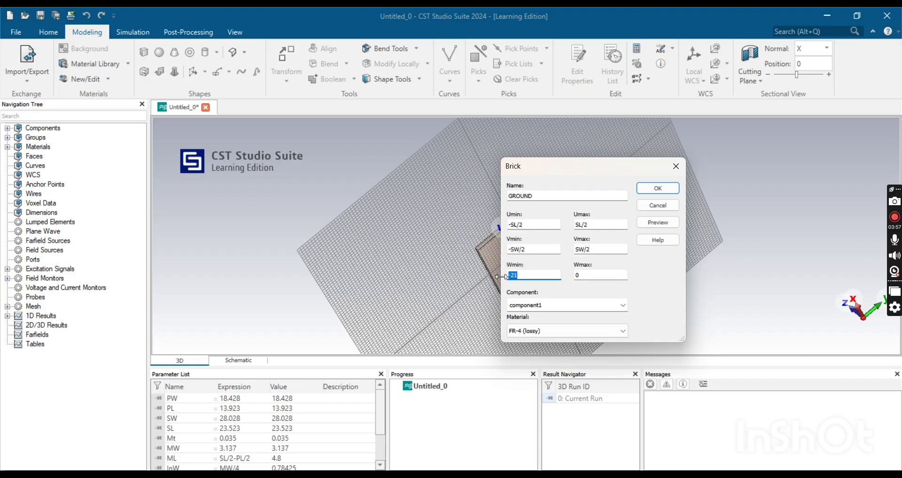
{"action": "type", "text": "0"}
{"action": "left_click_drag", "start_coordinate": [590, 275], "coordinate": [570, 277]}
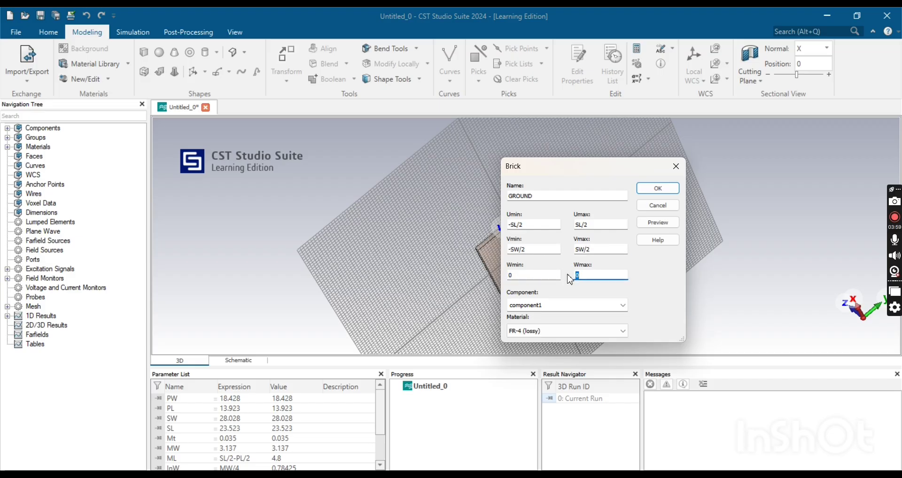
{"action": "type", "text": "Mt"}
- Load Copper (annealed) from the material library as the material of the ground brick
{"action": "left_click", "coordinate": [585, 331]}
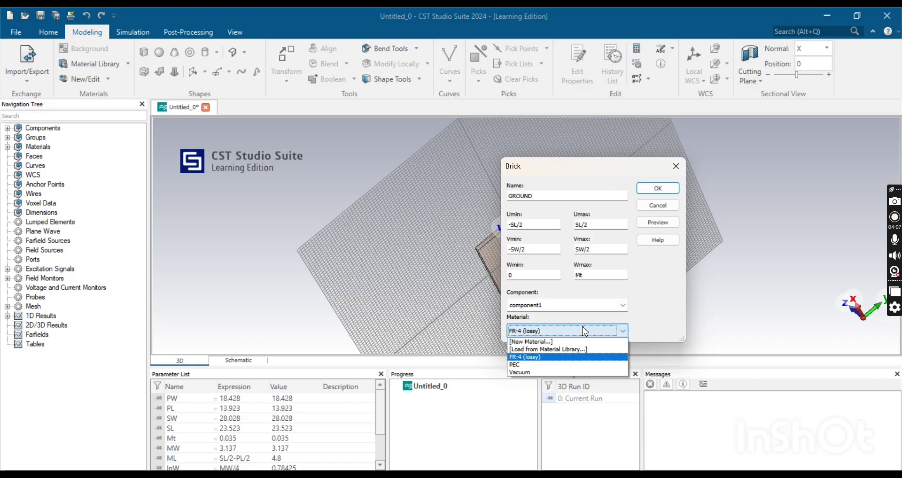
{"action": "left_click", "coordinate": [551, 350]}
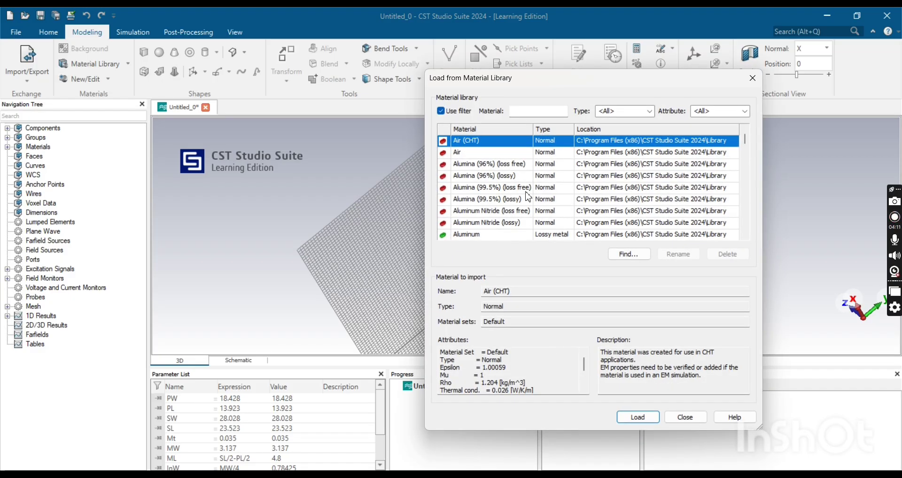
{"action": "scroll", "coordinate": [528, 198], "scroll_direction": "down", "scroll_amount": 5}
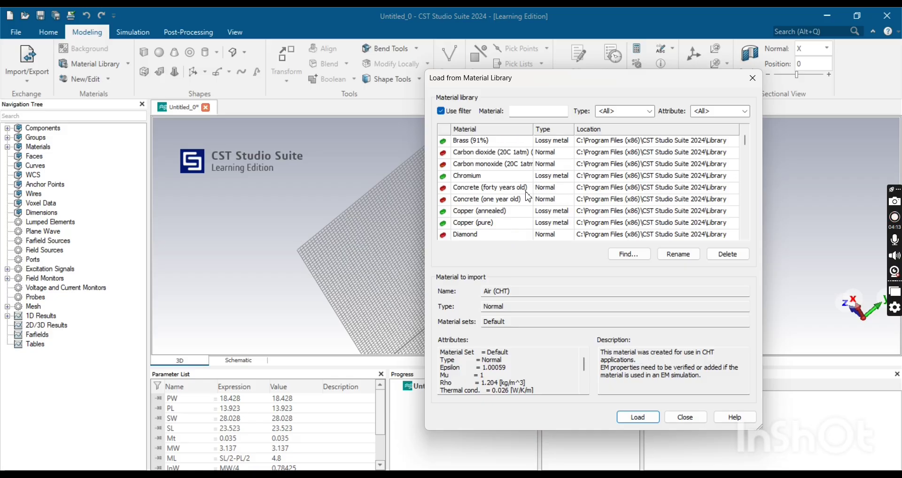
{"action": "scroll", "coordinate": [528, 197], "scroll_direction": "down", "scroll_amount": 4}
{"action": "left_click", "coordinate": [489, 164]}
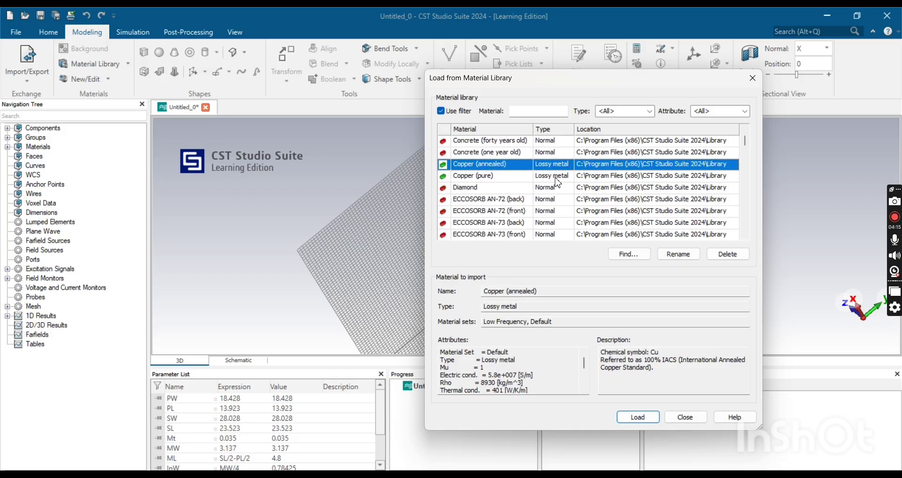
{"action": "left_click", "coordinate": [638, 417]}
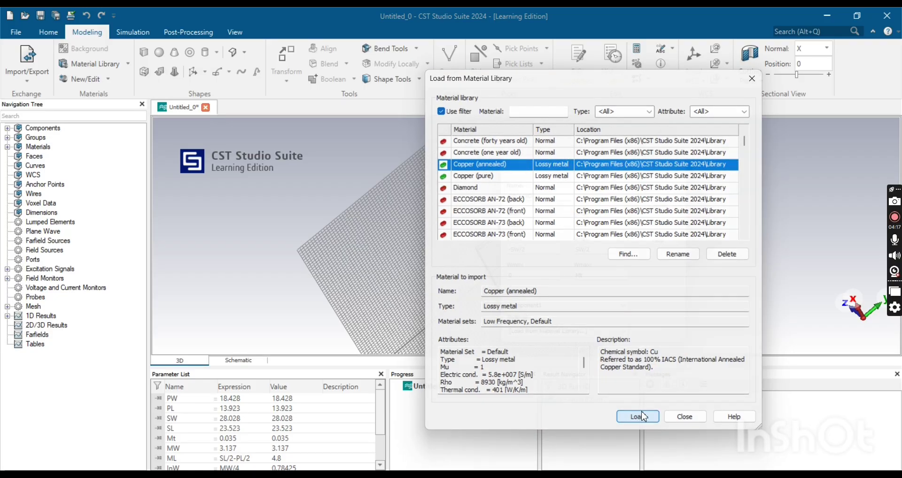
- Preview the copper ground brick on the substrate and create it
{"action": "left_click", "coordinate": [659, 223]}
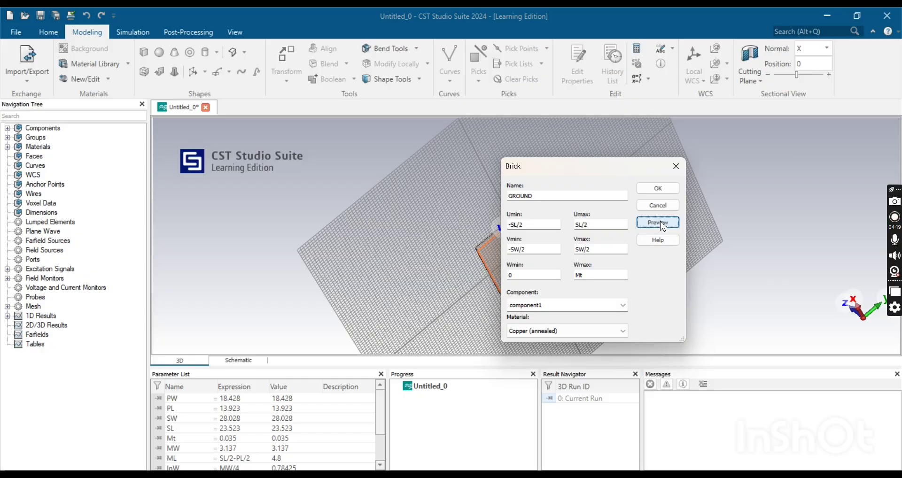
{"action": "left_click_drag", "start_coordinate": [588, 174], "coordinate": [776, 178]}
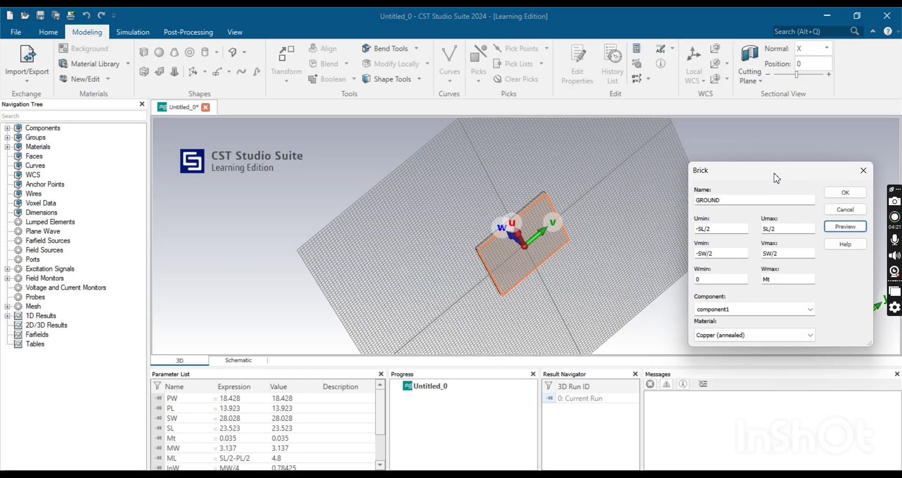
{"action": "left_click_drag", "start_coordinate": [593, 196], "coordinate": [686, 305]}
{"action": "key", "text": "space"}
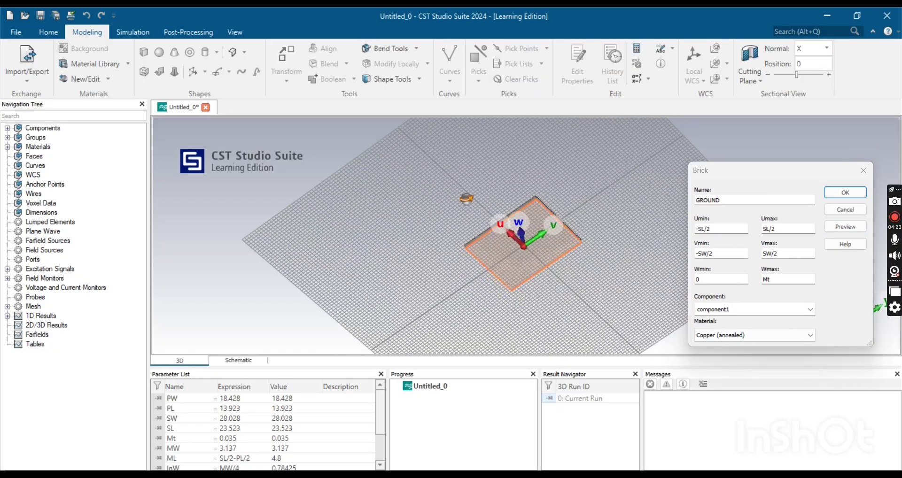
{"action": "left_click", "coordinate": [846, 192]}
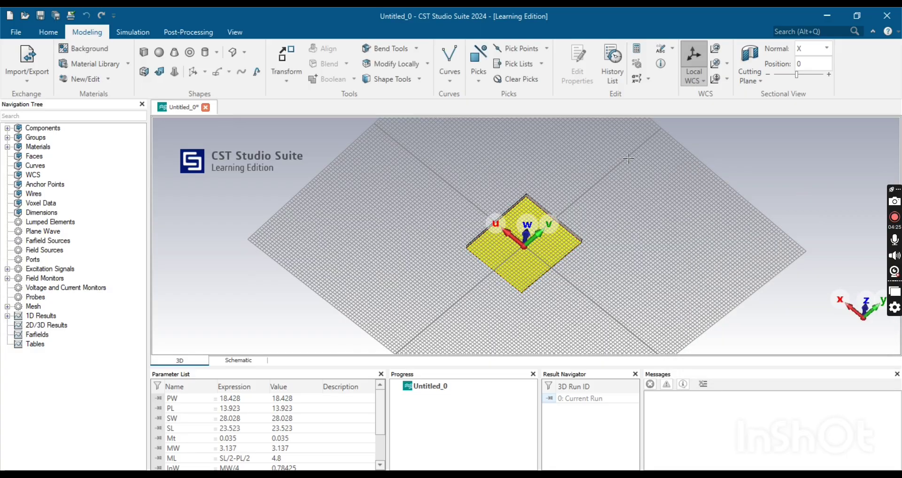
- Pick the substrate's top face, opposite the ground plane, and align the local WCS with the selected face
{"action": "left_click_drag", "start_coordinate": [705, 308], "coordinate": [805, 361]}
{"action": "left_click_drag", "start_coordinate": [608, 207], "coordinate": [606, 319]}
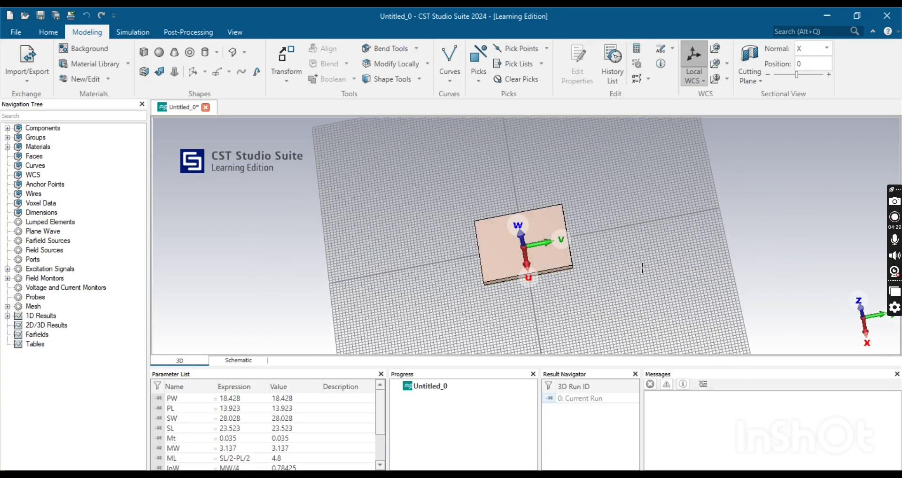
{"action": "left_click_drag", "start_coordinate": [642, 268], "coordinate": [647, 302]}
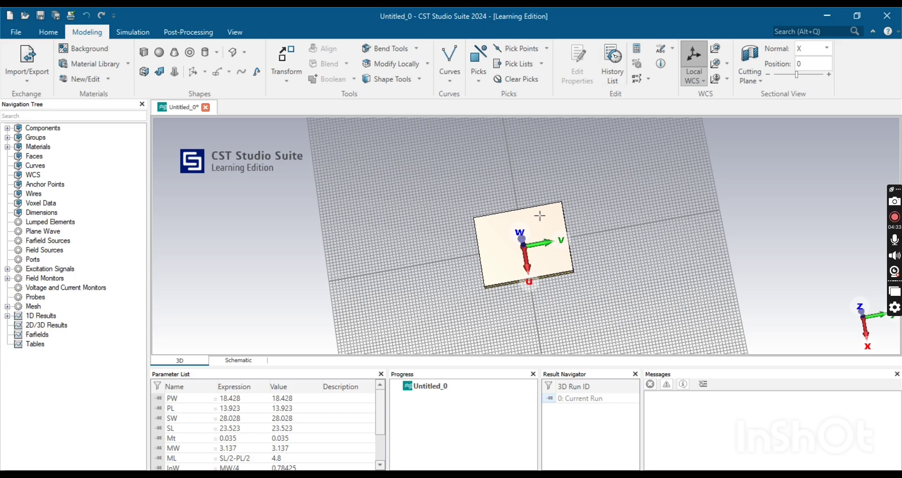
{"action": "scroll", "coordinate": [534, 286], "scroll_direction": "up", "scroll_amount": 5}
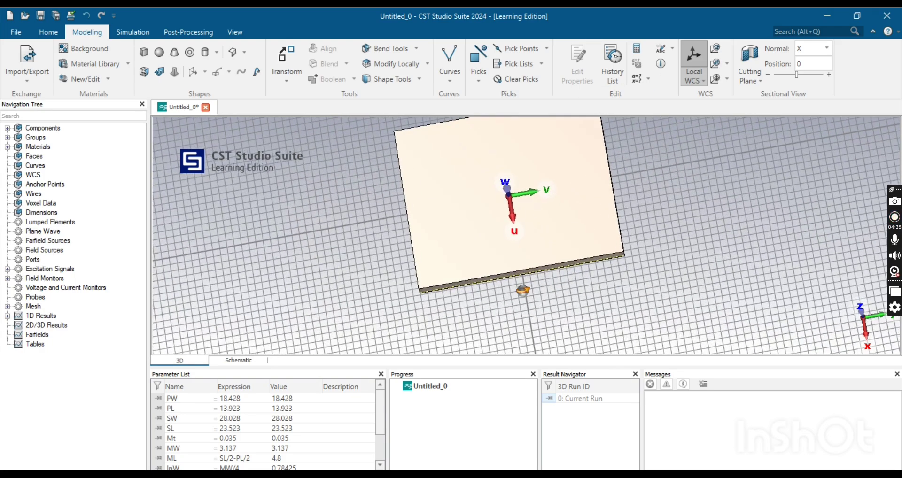
{"action": "left_click_drag", "start_coordinate": [523, 291], "coordinate": [518, 337]}
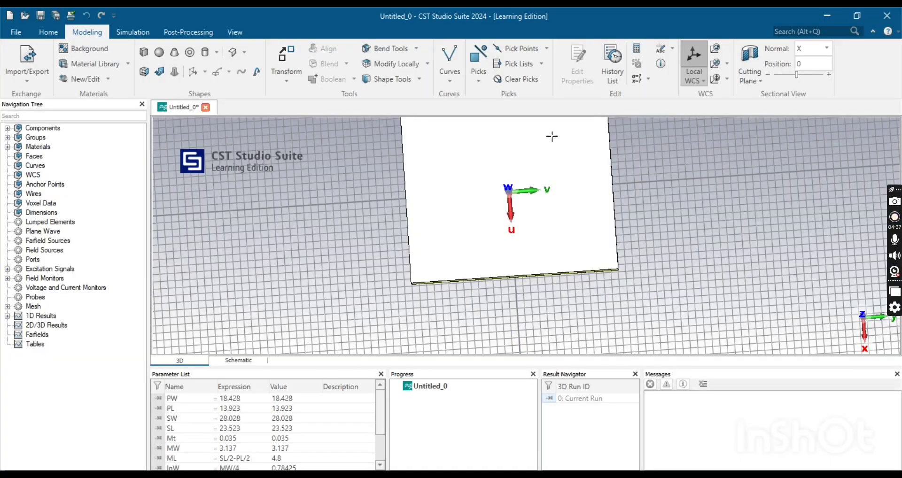
{"action": "left_click", "coordinate": [541, 165]}
{"action": "left_click_drag", "start_coordinate": [649, 280], "coordinate": [607, 116]}
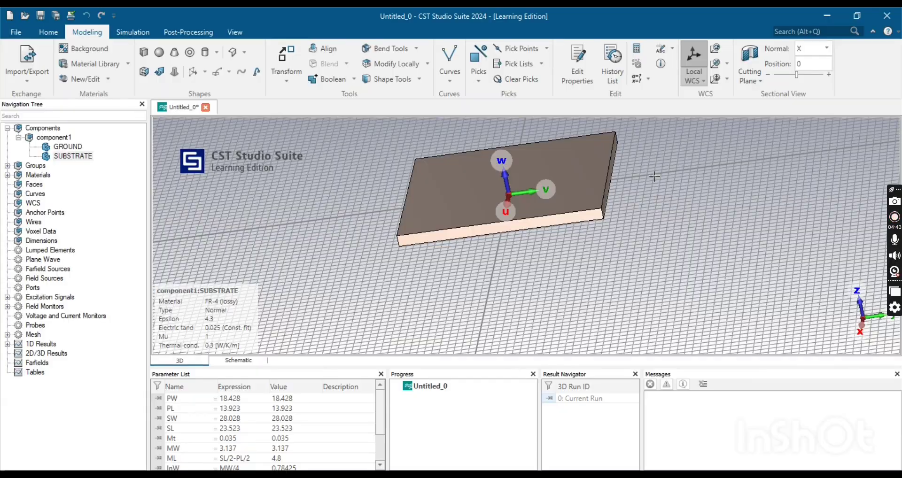
{"action": "left_click", "coordinate": [480, 81]}
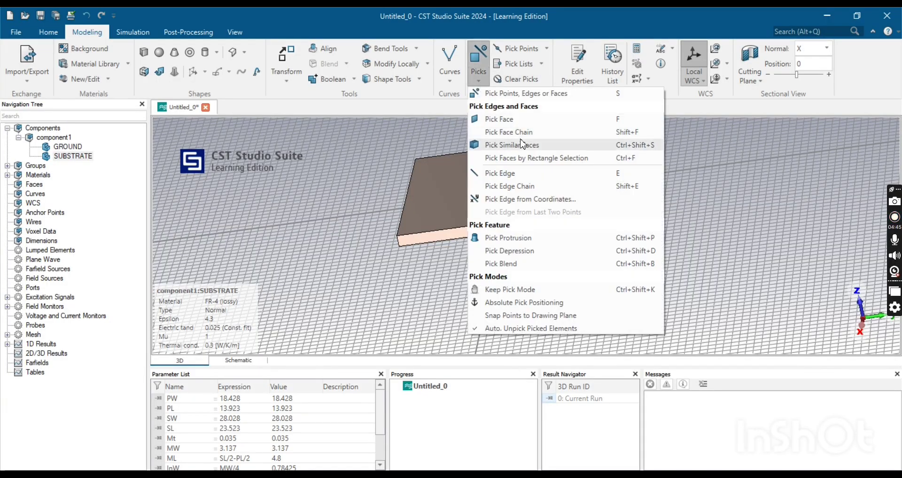
{"action": "left_click", "coordinate": [512, 120]}
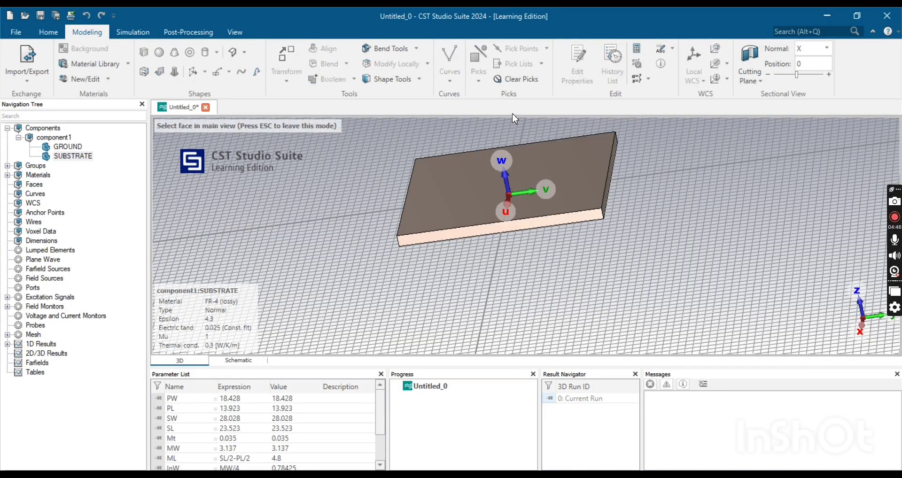
{"action": "left_click", "coordinate": [434, 199]}
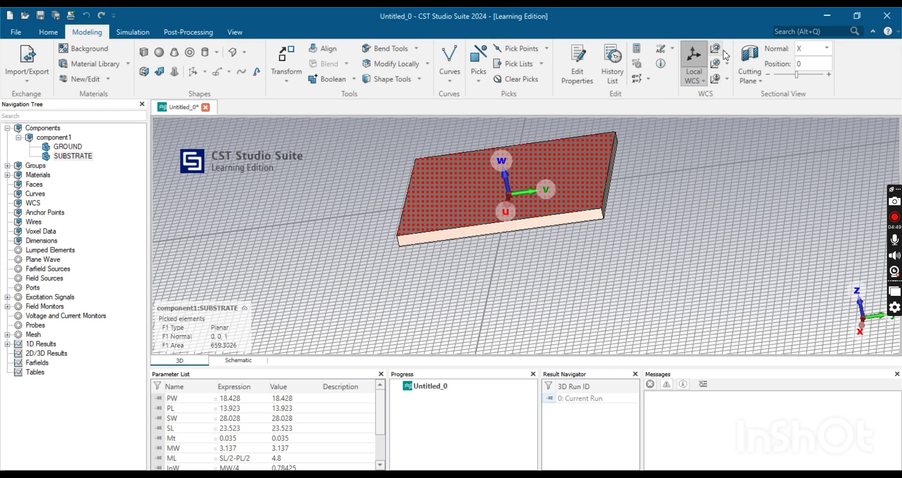
{"action": "left_click", "coordinate": [728, 64]}
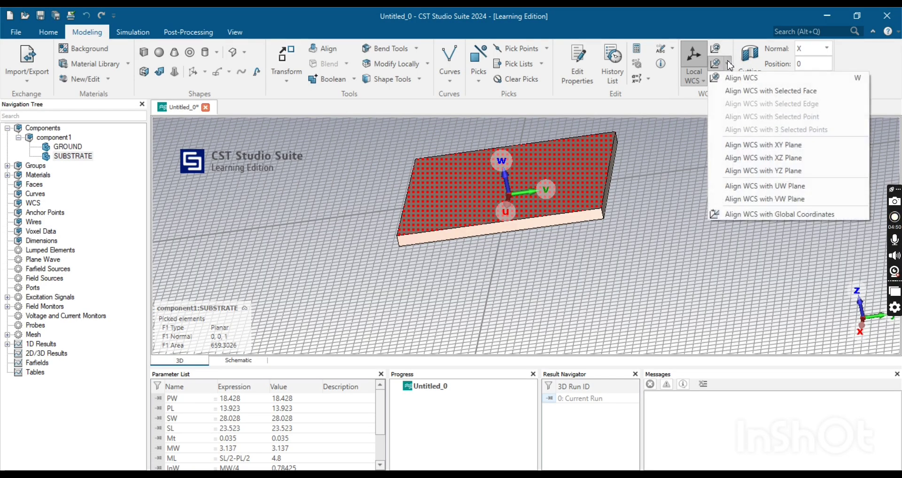
{"action": "left_click", "coordinate": [752, 91]}
- Place a third brick on the substrate's top face, from U -7.8 to 8 and V -8.6 to 8.2, with a height of 3.6 mm
{"action": "left_click_drag", "start_coordinate": [557, 144], "coordinate": [544, 306]}
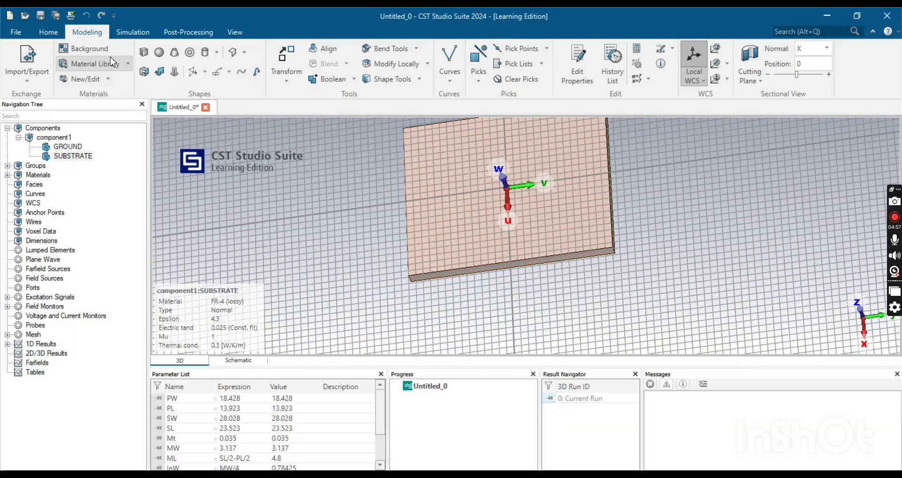
{"action": "left_click", "coordinate": [144, 52]}
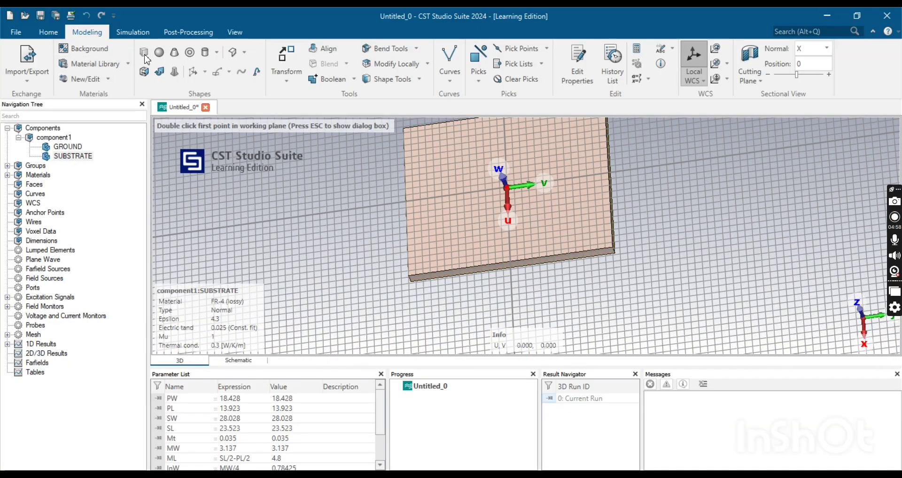
{"action": "double_click", "coordinate": [443, 146]}
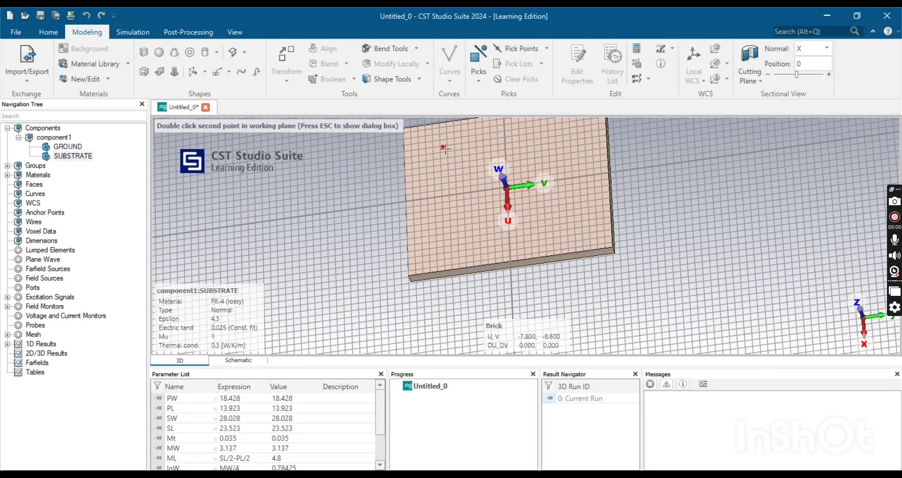
{"action": "double_click", "coordinate": [569, 230]}
{"action": "double_click", "coordinate": [566, 216]}
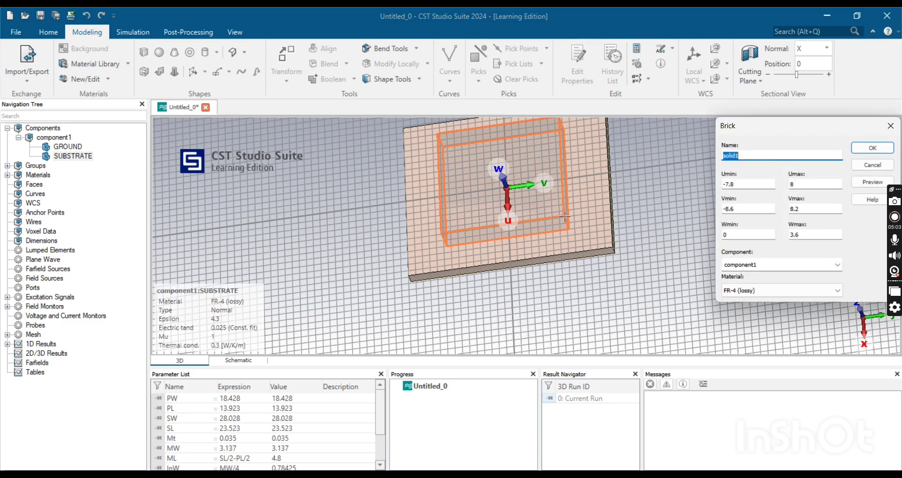
- Name the new brick PATCH and set its U range from -PL/2 to PL/2
{"action": "key", "text": "BackSpace"}
{"action": "left_click", "coordinate": [742, 185]}
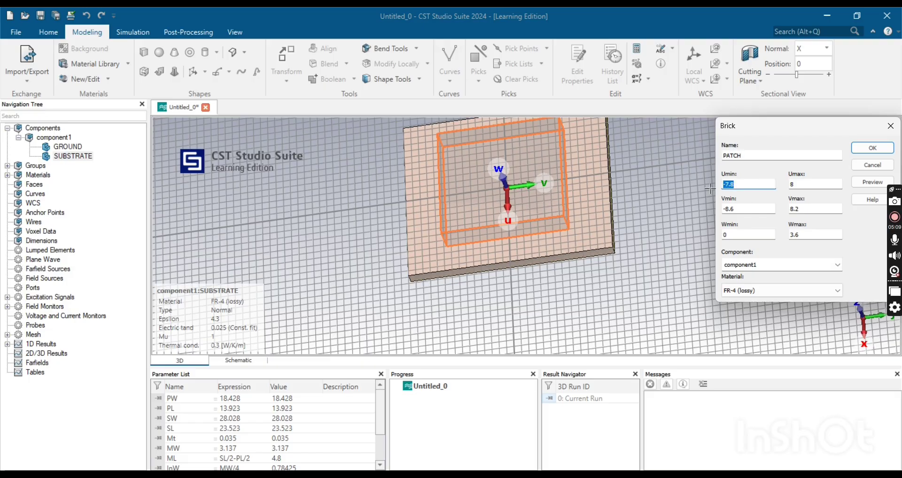
{"action": "type", "text": "-PL/2"}
{"action": "key", "text": "Tab"}
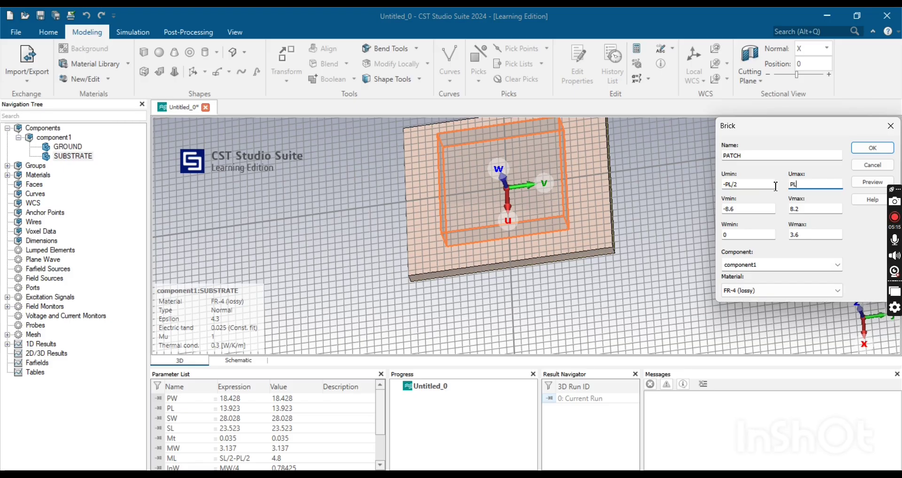
- Set the patch brick's V range from -PW/2 to PW/2 and its Wmax to Mt
{"action": "left_click", "coordinate": [743, 209]}
{"action": "type", "text": "-PW/2"}
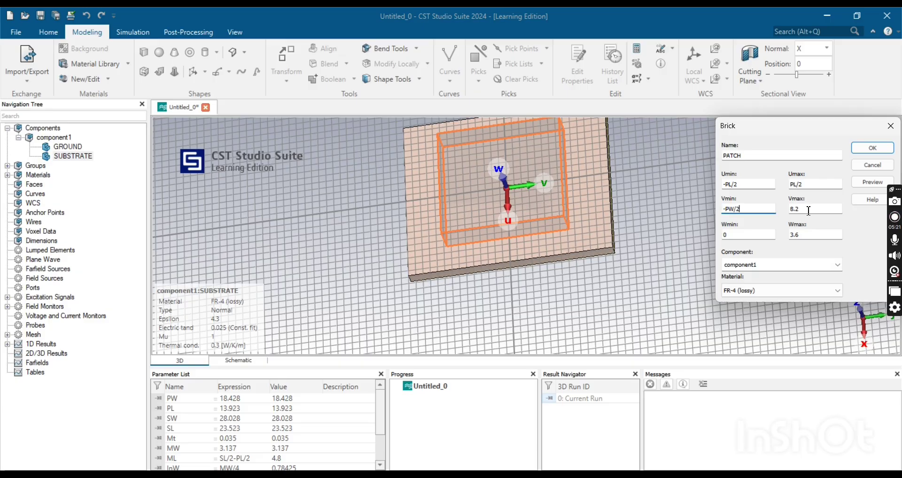
{"action": "left_click_drag", "start_coordinate": [809, 209], "coordinate": [783, 215]}
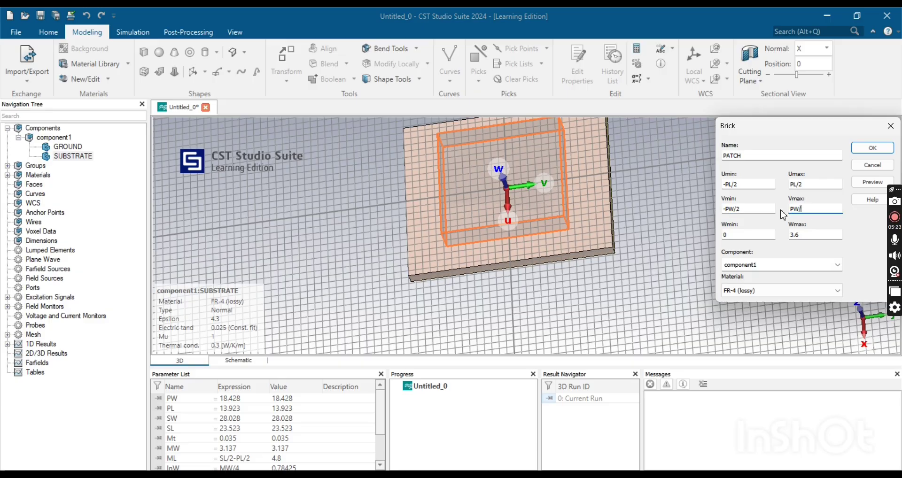
{"action": "type", "text": "PW/2"}
{"action": "left_click_drag", "start_coordinate": [801, 234], "coordinate": [790, 239]}
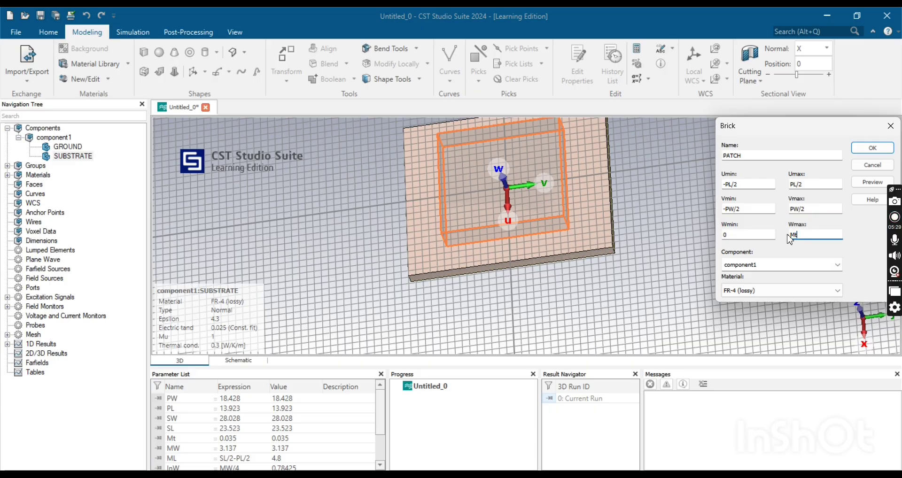
- Assign Copper (annealed) to the patch brick, preview it and create it
{"action": "left_click", "coordinate": [793, 296]}
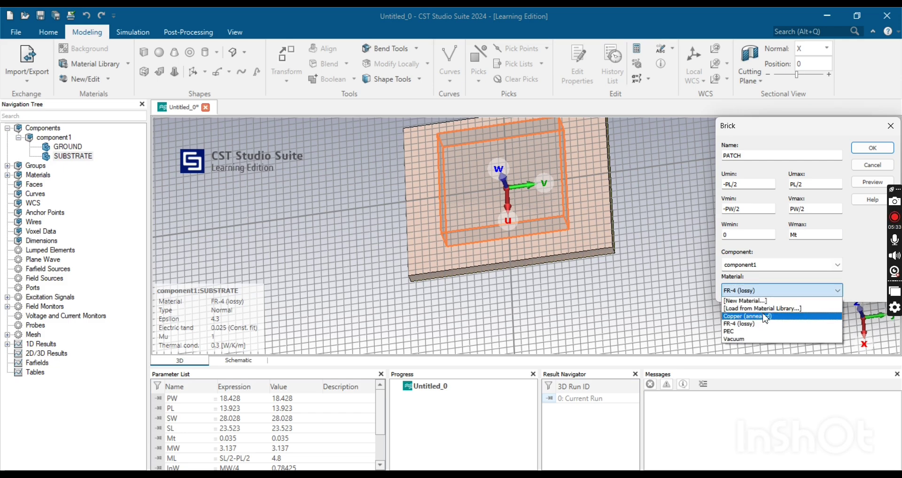
{"action": "left_click", "coordinate": [765, 317]}
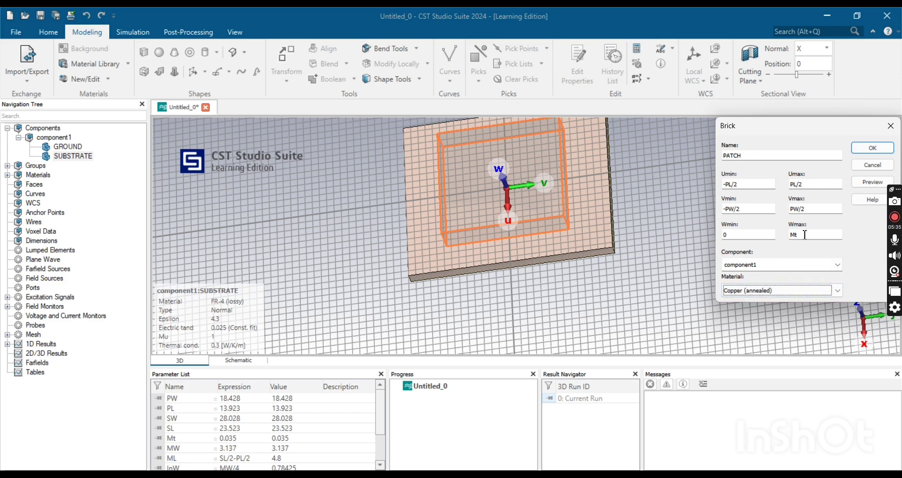
{"action": "left_click", "coordinate": [867, 182]}
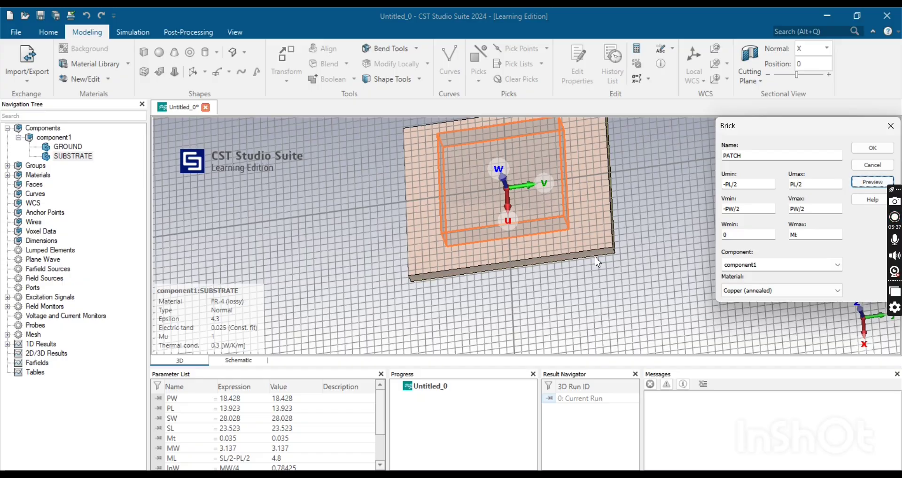
{"action": "mouse_move", "coordinate": [648, 279]}
{"action": "left_mouse_down"}
{"action": "mouse_move", "coordinate": [658, 263]}
{"action": "mouse_move", "coordinate": [667, 291]}
{"action": "mouse_move", "coordinate": [639, 270]}
{"action": "left_mouse_up"}
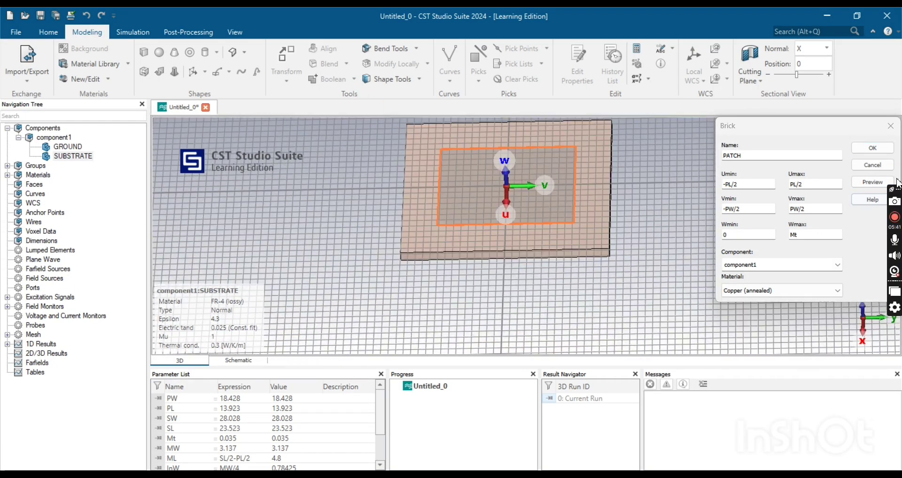
{"action": "left_click", "coordinate": [872, 148]}
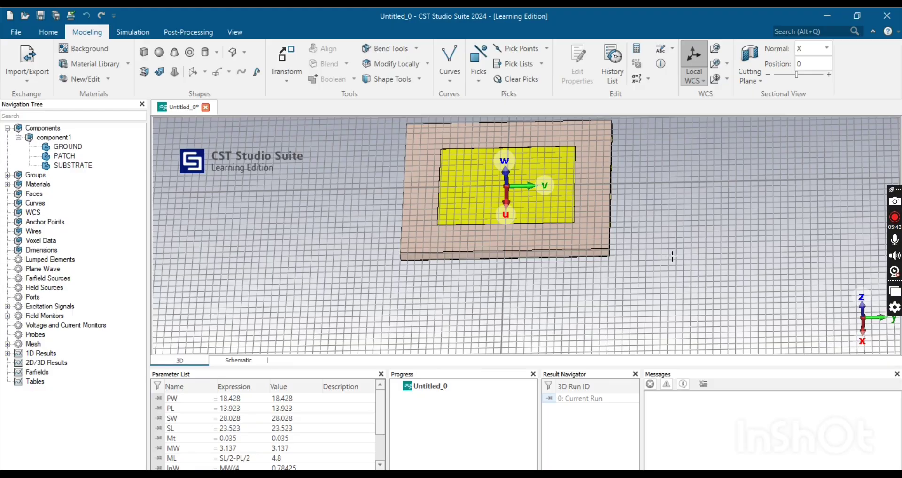
- Move the local WCS in the positive U direction from the patch's centre to the middle of its edge
{"action": "left_click_drag", "start_coordinate": [672, 256], "coordinate": [648, 316]}
{"action": "left_click_drag", "start_coordinate": [322, 243], "coordinate": [336, 292]}
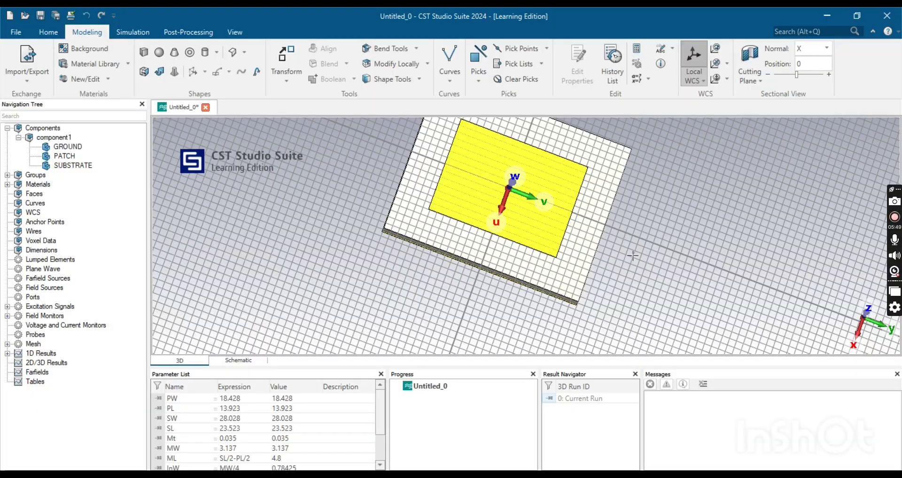
{"action": "left_click_drag", "start_coordinate": [633, 255], "coordinate": [666, 179]}
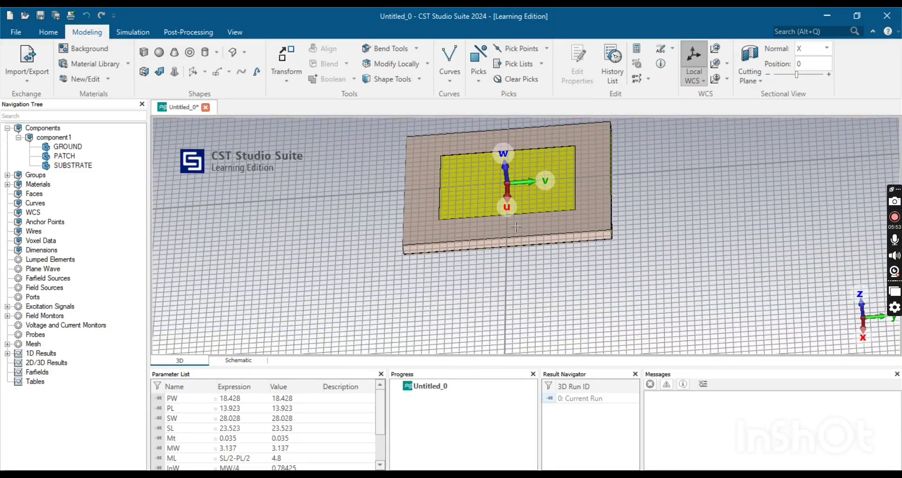
{"action": "scroll", "coordinate": [516, 227], "scroll_direction": "down", "scroll_amount": 2}
{"action": "scroll", "coordinate": [516, 227], "scroll_direction": "up", "scroll_amount": 3}
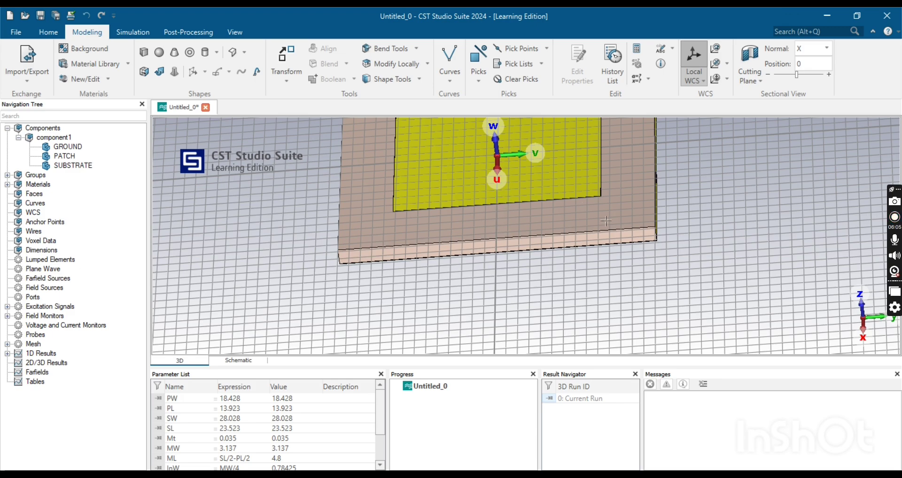
{"action": "left_click", "coordinate": [716, 51]}
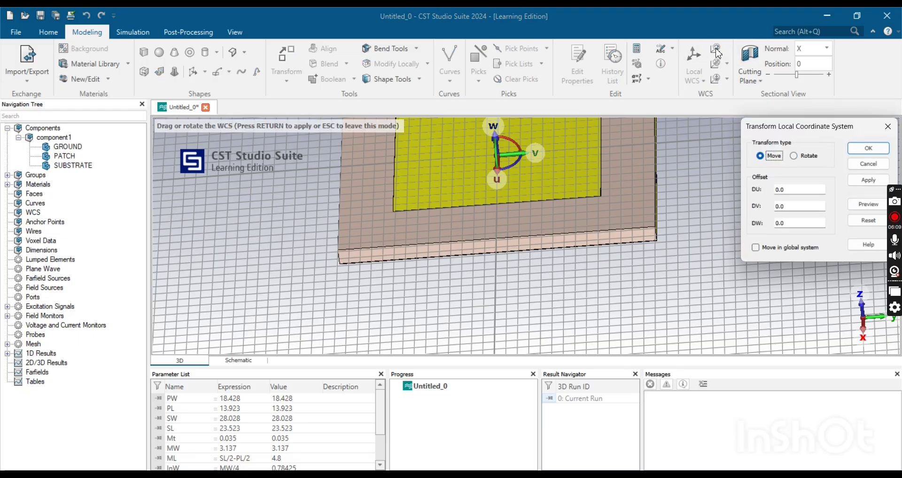
{"action": "left_click_drag", "start_coordinate": [846, 125], "coordinate": [703, 151]}
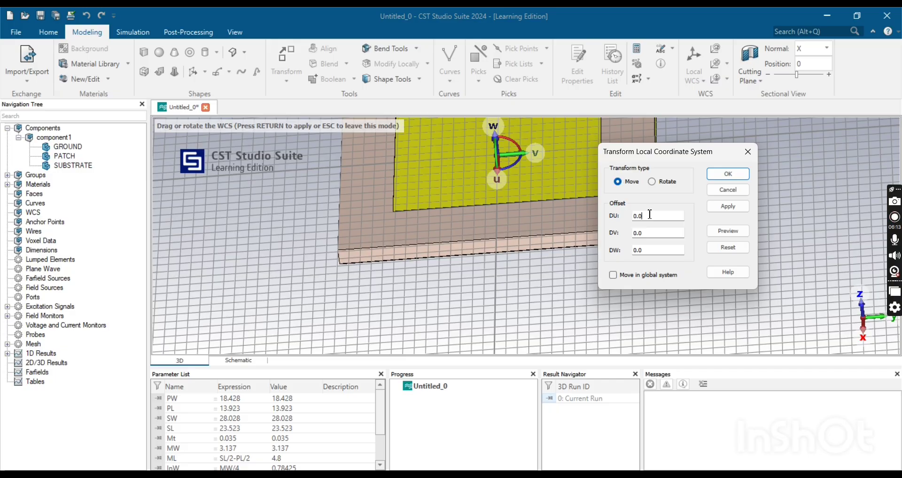
{"action": "double_click", "coordinate": [629, 219]}
{"action": "left_click", "coordinate": [735, 207]}
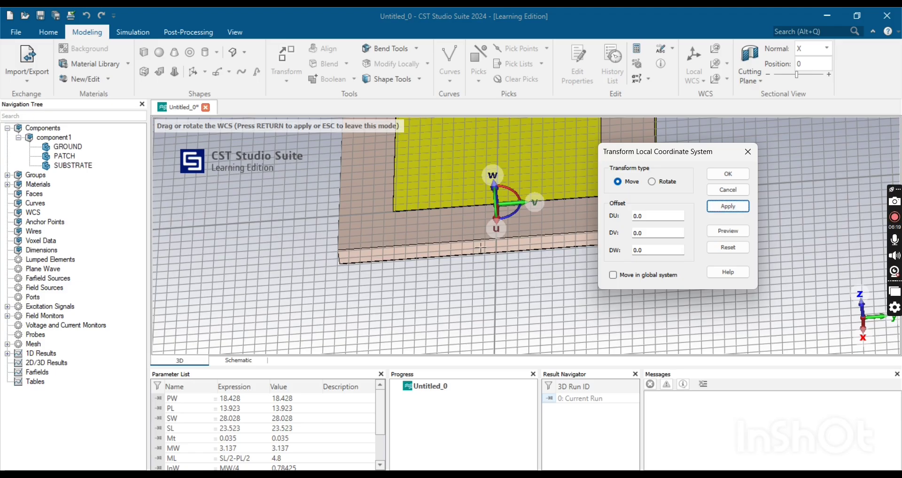
{"action": "left_click", "coordinate": [520, 273]}
{"action": "left_click", "coordinate": [735, 181]}
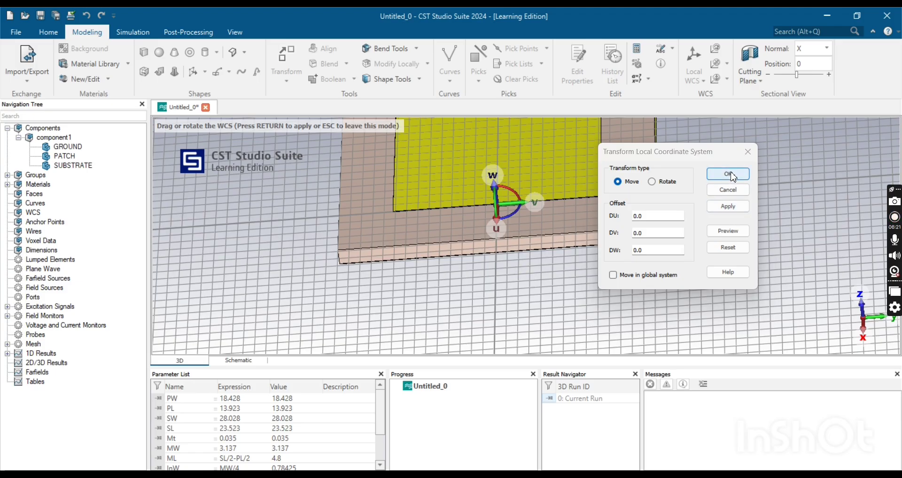
{"action": "scroll", "coordinate": [535, 218], "scroll_direction": "down", "scroll_amount": 3}
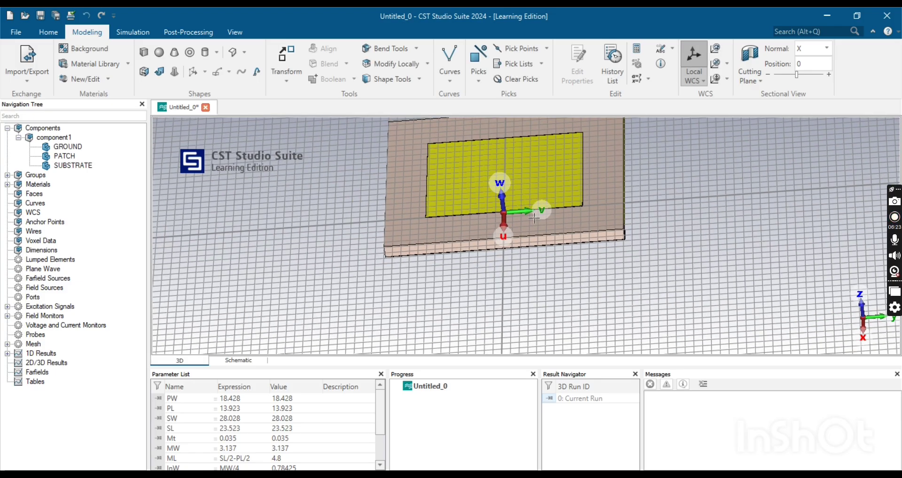
- Draw a brick about 4.8 by 3.2 mm and 1 mm high from the patch edge toward the substrate edge, and name it MICROSTRIP
{"action": "scroll", "coordinate": [535, 218], "scroll_direction": "up", "scroll_amount": 2}
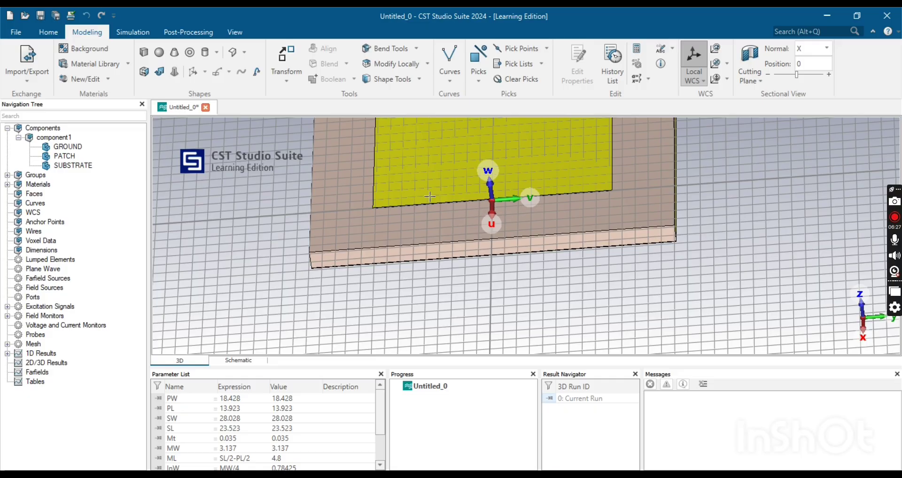
{"action": "left_click", "coordinate": [143, 53]}
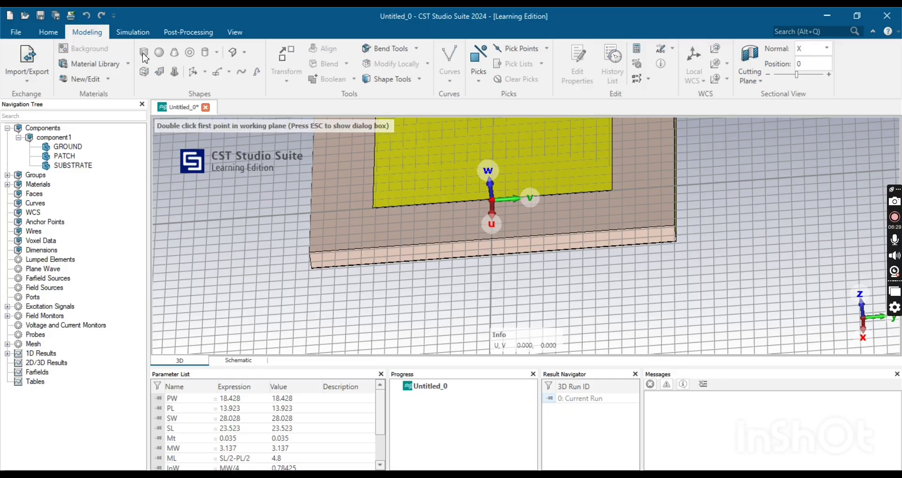
{"action": "double_click", "coordinate": [474, 201]}
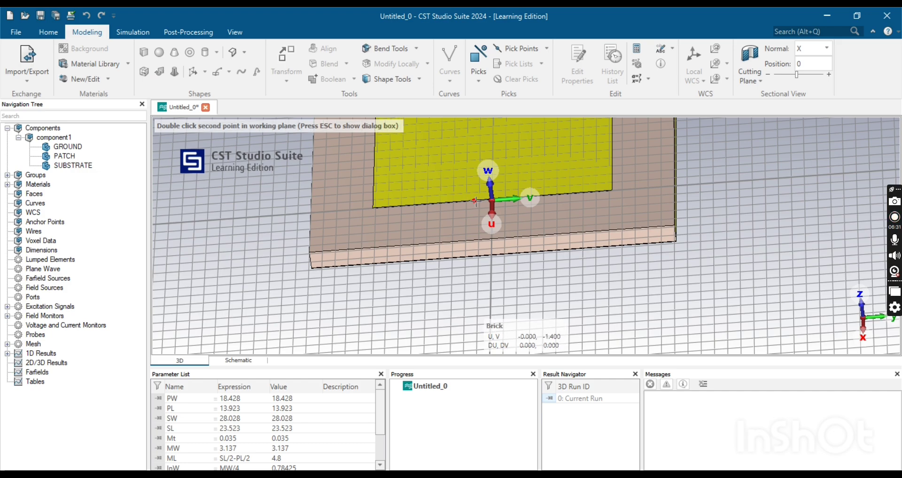
{"action": "double_click", "coordinate": [516, 239]}
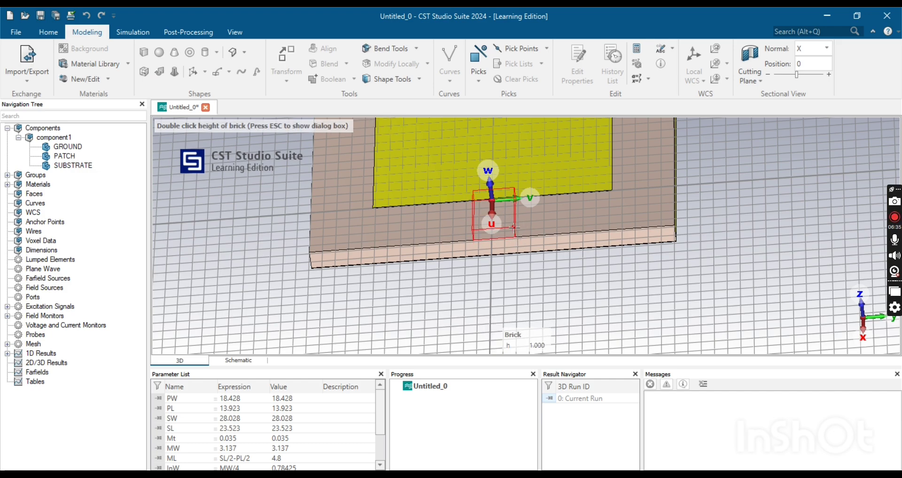
{"action": "double_click", "coordinate": [516, 230]}
{"action": "key", "text": "BackSpace"}
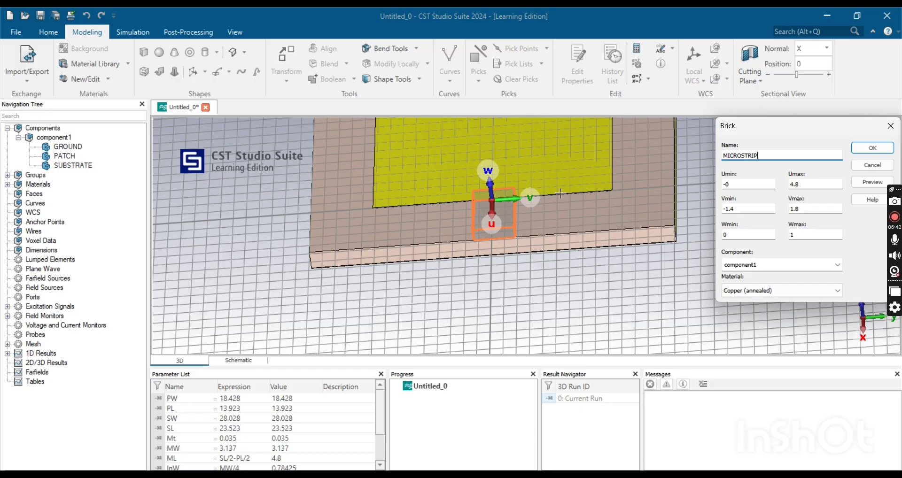
- Set the MICROSTRIP brick's U range from 0 to ML and its V range from -MW/2 to MW/2
{"action": "double_click", "coordinate": [740, 187]}
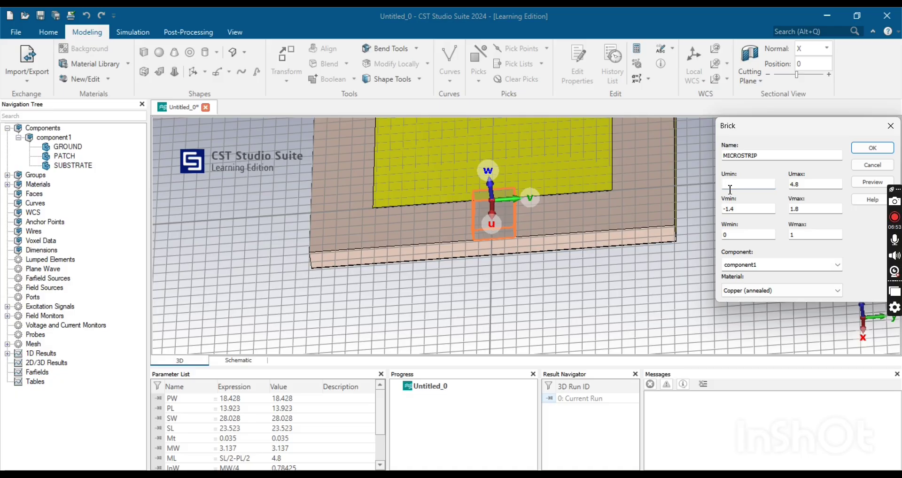
{"action": "key", "text": "Tab"}
{"action": "key", "text": "Tab"}
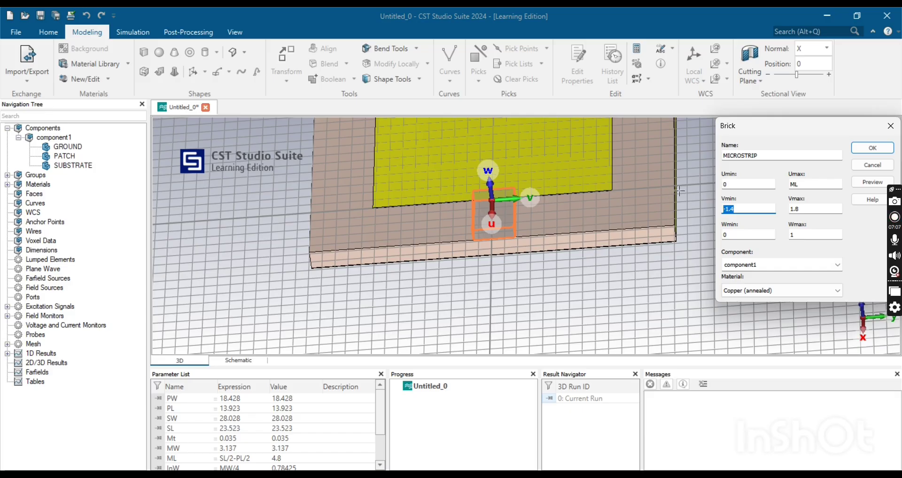
{"action": "type", "text": "-MW/2"}
{"action": "left_click_drag", "start_coordinate": [801, 209], "coordinate": [791, 209]}
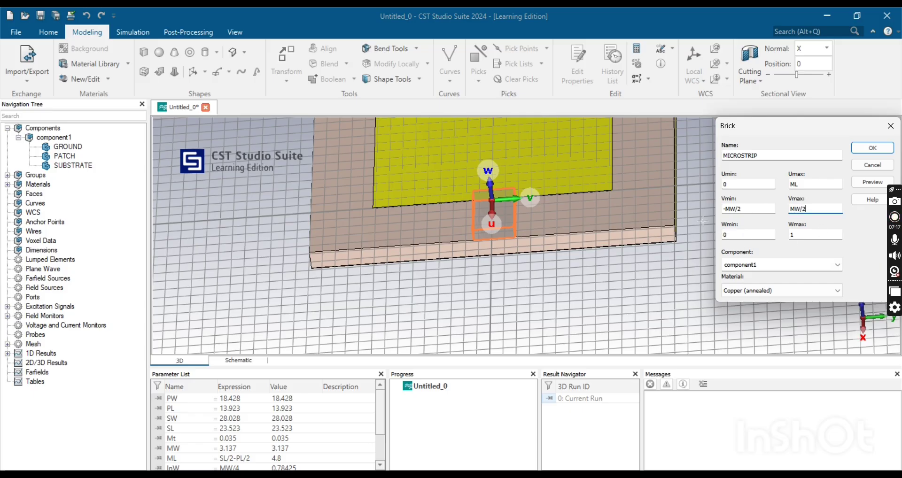
- Set the MICROSTRIP brick's Wmax to Mt, preview it and create it in Copper (annealed)
{"action": "left_click_drag", "start_coordinate": [796, 232], "coordinate": [788, 235]}
{"action": "type", "text": "Mt"}
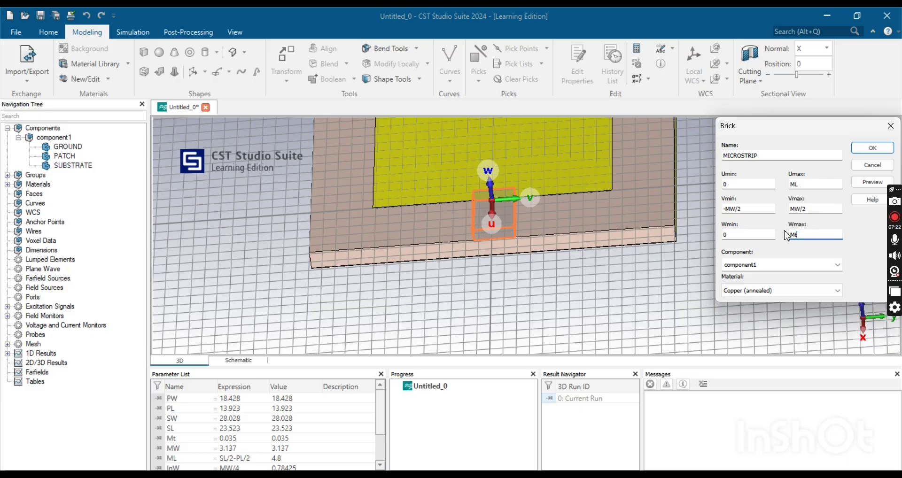
{"action": "left_click", "coordinate": [868, 187]}
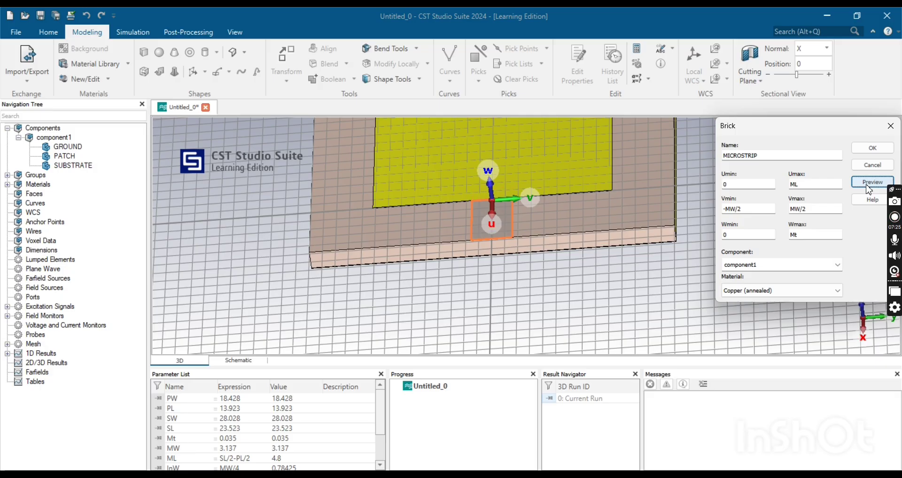
{"action": "left_click", "coordinate": [872, 148]}
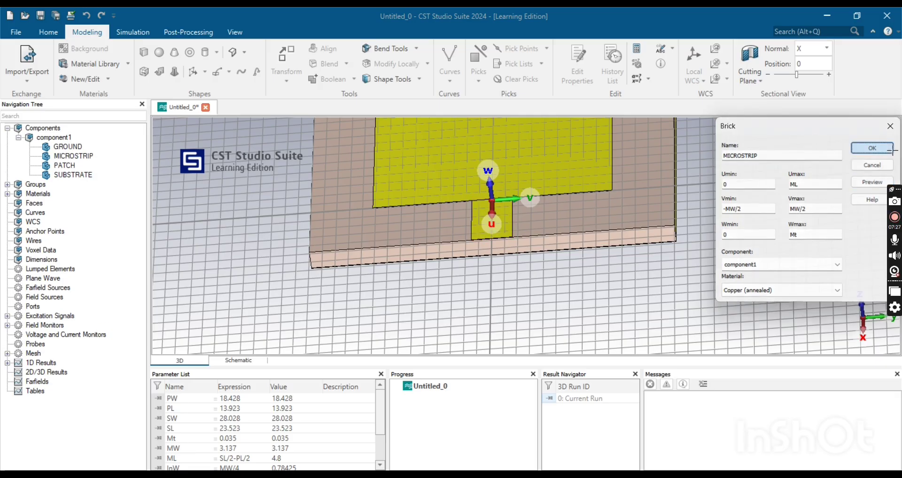
- Examine the microstrip line's fit between the patch edge and the substrate edge
{"action": "left_click_drag", "start_coordinate": [483, 237], "coordinate": [492, 171]}
{"action": "scroll", "coordinate": [473, 321], "scroll_direction": "up", "scroll_amount": 6}
{"action": "left_click_drag", "start_coordinate": [557, 182], "coordinate": [556, 217]}
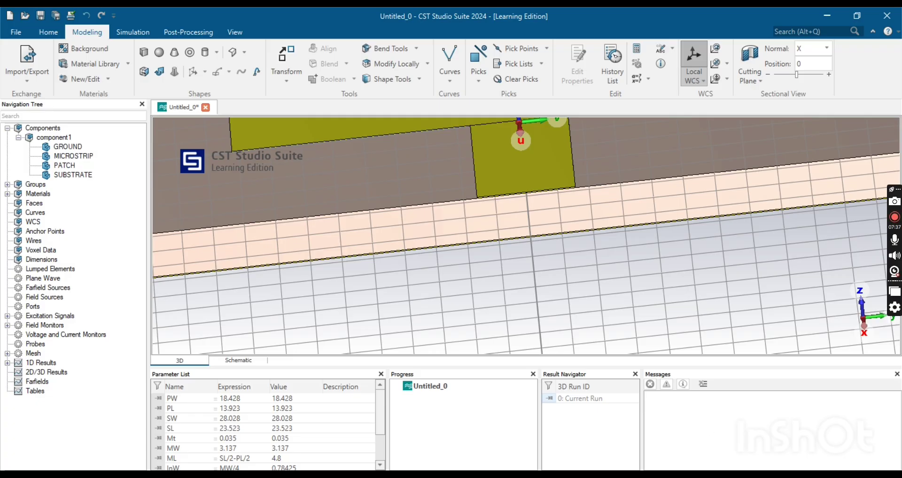
{"action": "middle_click_drag", "start_coordinate": [586, 229], "coordinate": [604, 381]}
{"action": "scroll", "coordinate": [511, 180], "scroll_direction": "down", "scroll_amount": 3}
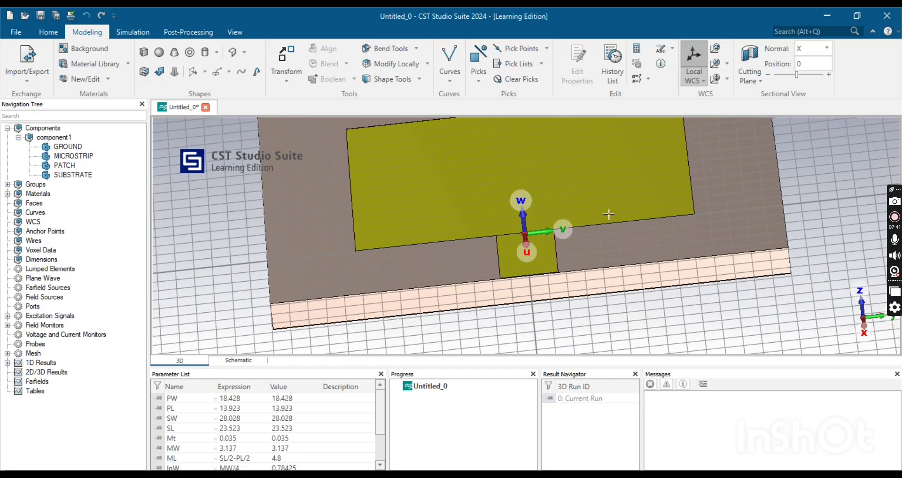
{"action": "mouse_move", "coordinate": [572, 271]}
{"action": "middle_mouse_down"}
{"action": "mouse_move", "coordinate": [561, 316]}
{"action": "mouse_move", "coordinate": [572, 274]}
{"action": "middle_mouse_up"}
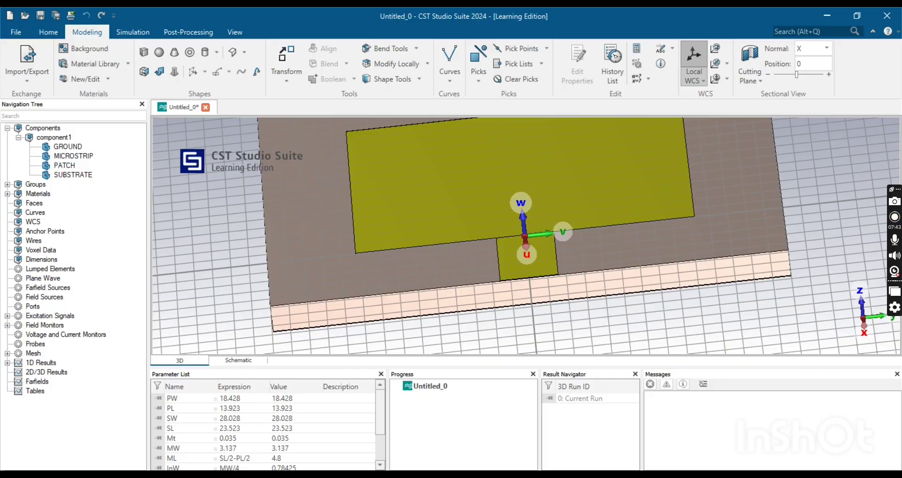
{"action": "mouse_move", "coordinate": [625, 243]}
{"action": "left_mouse_down"}
{"action": "mouse_move", "coordinate": [570, 265]}
{"action": "mouse_move", "coordinate": [626, 278]}
{"action": "left_mouse_up"}
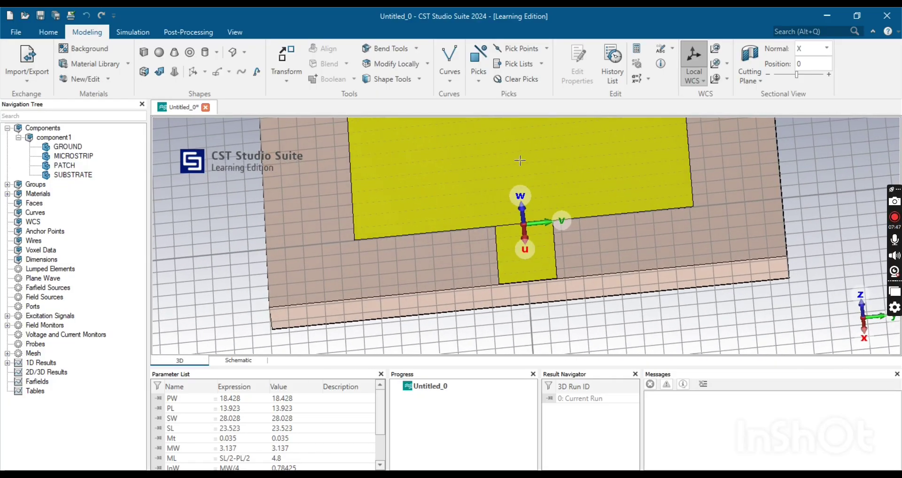
{"action": "left_click", "coordinate": [143, 52]}
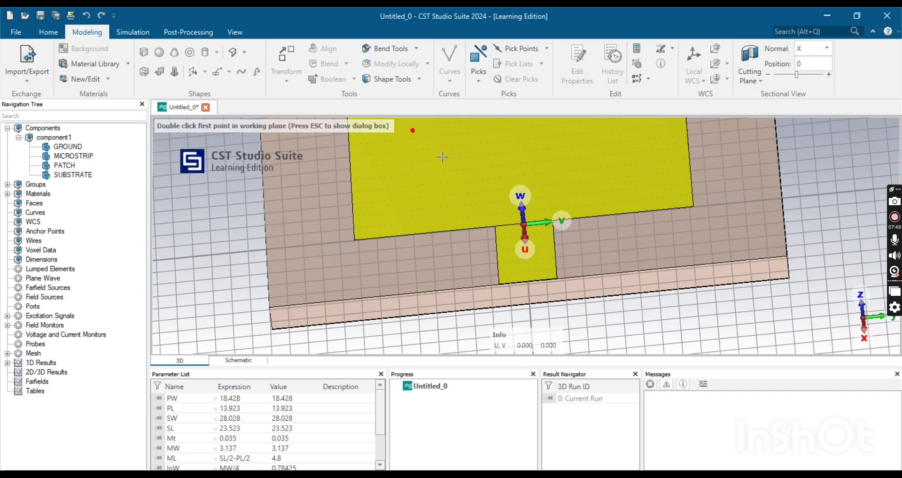
{"action": "double_click", "coordinate": [536, 128]}
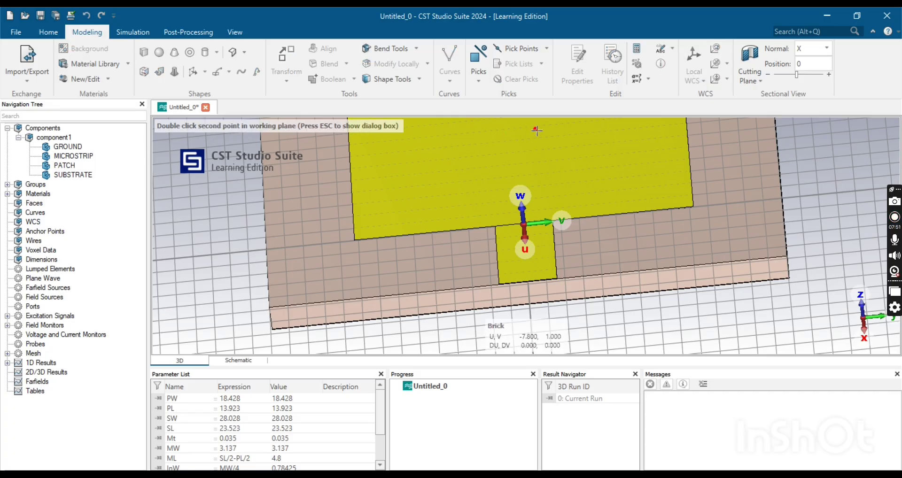
{"action": "double_click", "coordinate": [586, 217]}
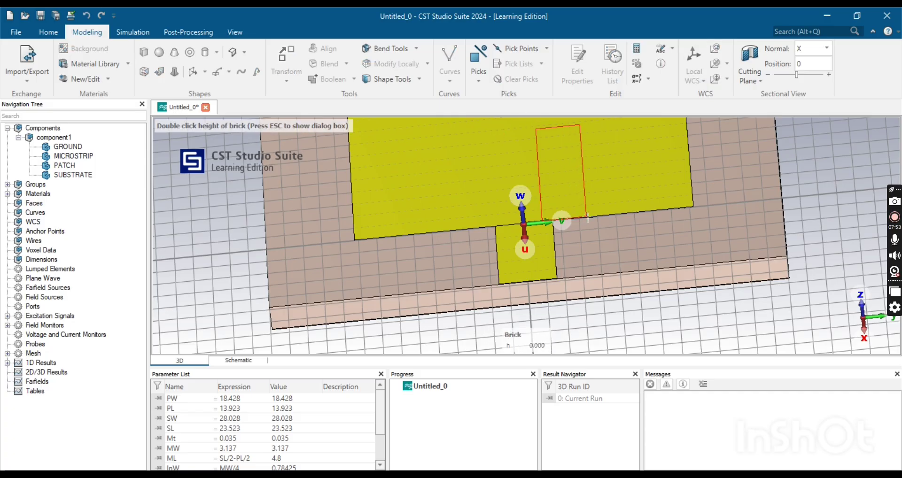
{"action": "double_click", "coordinate": [624, 237]}
{"action": "key", "text": "BackSpace"}
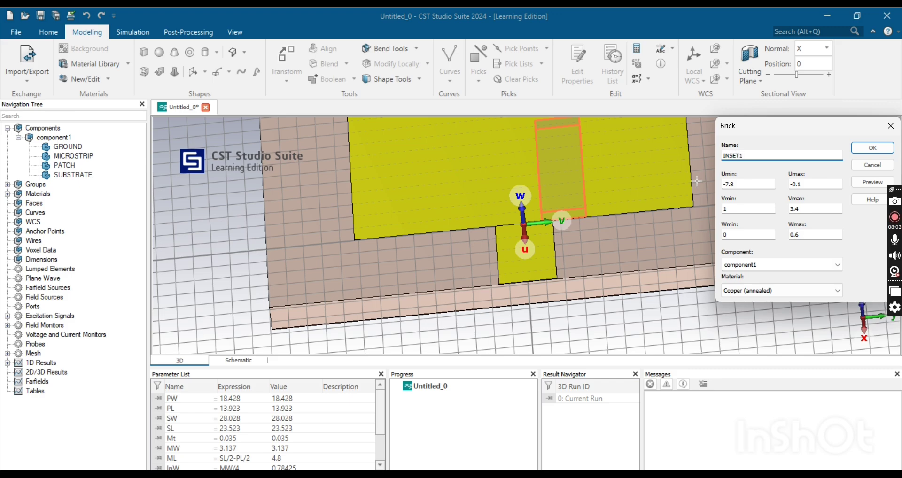
{"action": "left_click", "coordinate": [739, 186]}
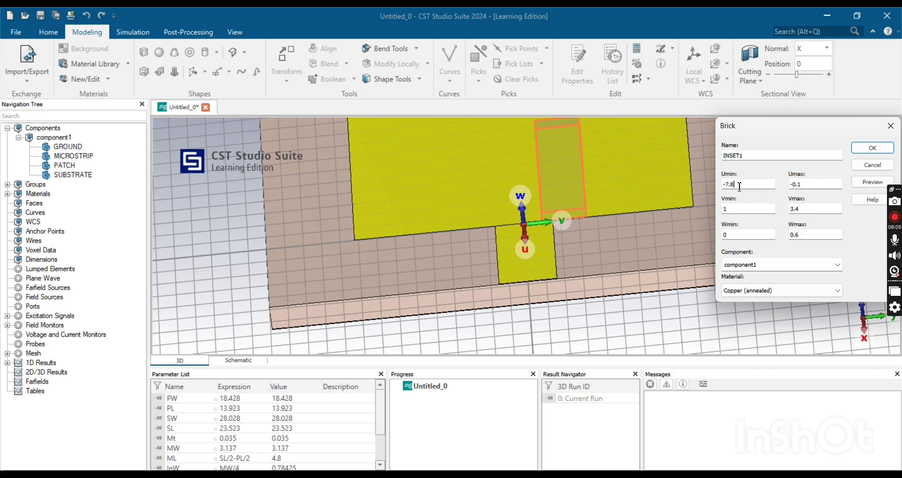
{"action": "left_click_drag", "start_coordinate": [739, 186], "coordinate": [718, 190]}
{"action": "left_click", "coordinate": [872, 148]}
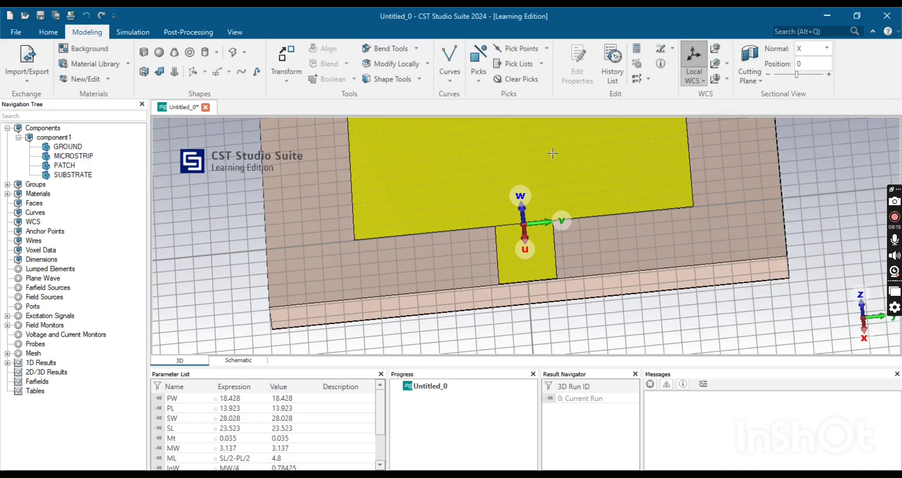
- Move the local WCS by MW/2 in the V direction to the corner of the microstrip line at the patch edge
{"action": "left_click", "coordinate": [714, 64]}
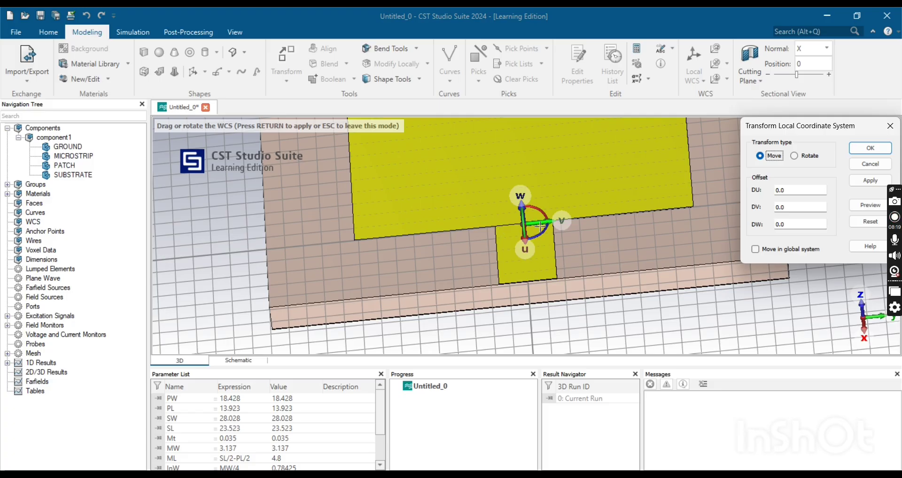
{"action": "double_click", "coordinate": [775, 210]}
{"action": "left_click", "coordinate": [871, 206]}
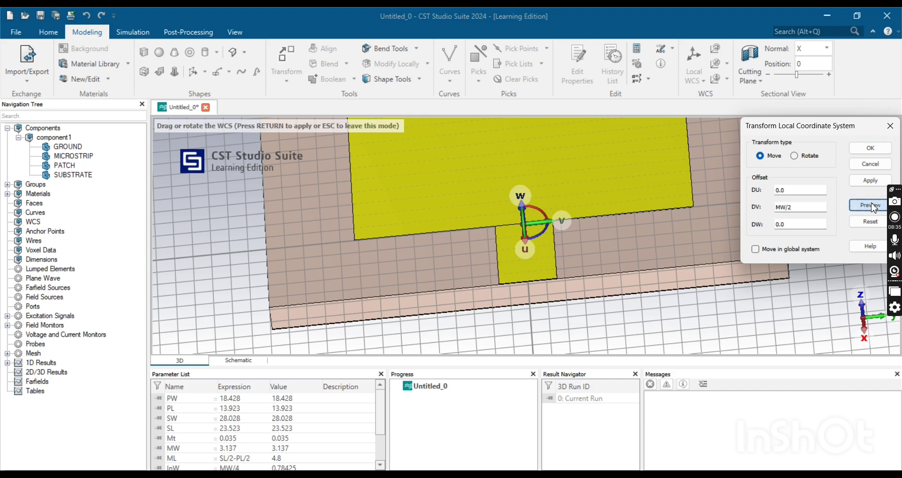
{"action": "left_click", "coordinate": [872, 148]}
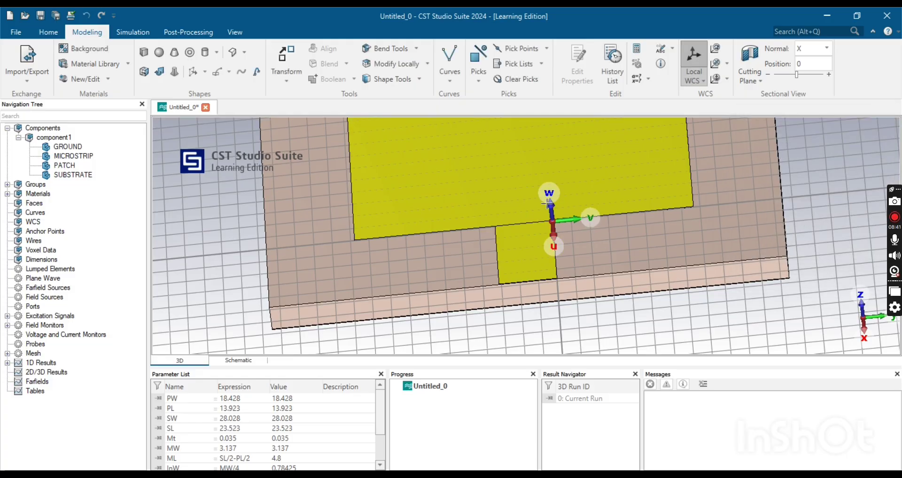
- Draw a brick about 6.9 by 1.6 mm and 0.8 mm high on the patch beside the WCS origin, and name it INSET1
{"action": "left_click", "coordinate": [146, 53]}
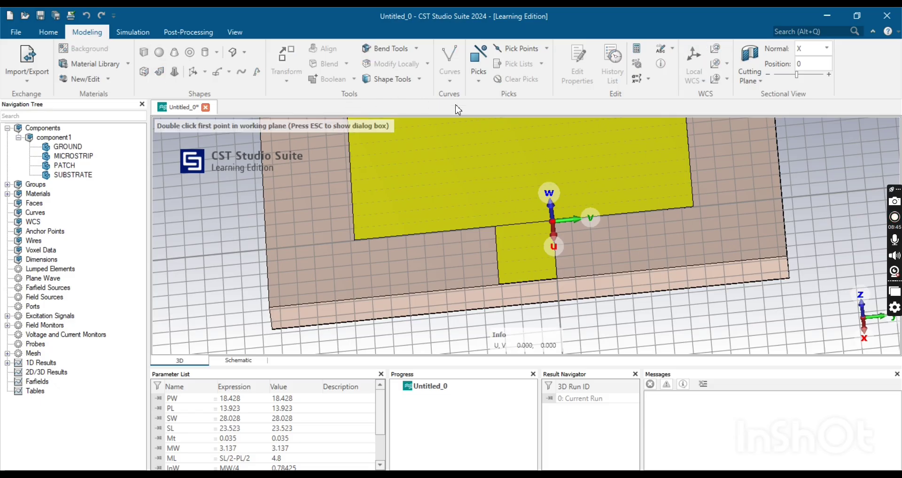
{"action": "double_click", "coordinate": [543, 137]}
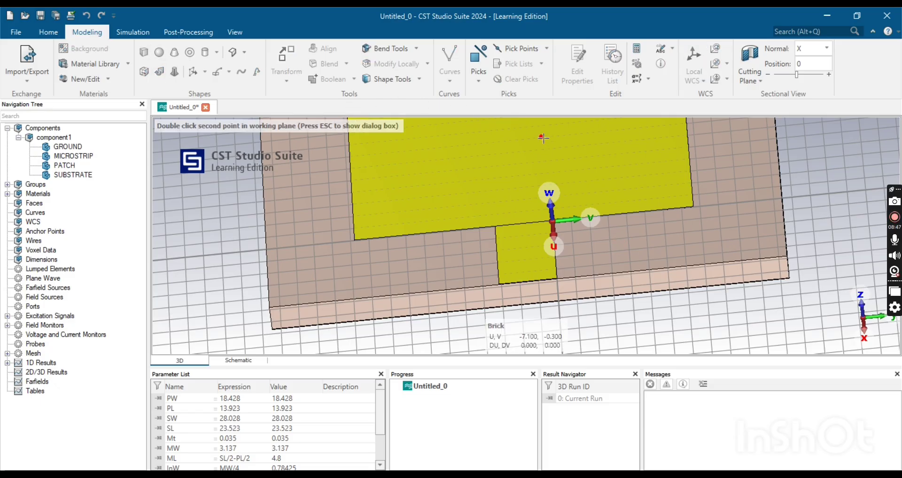
{"action": "double_click", "coordinate": [576, 218]}
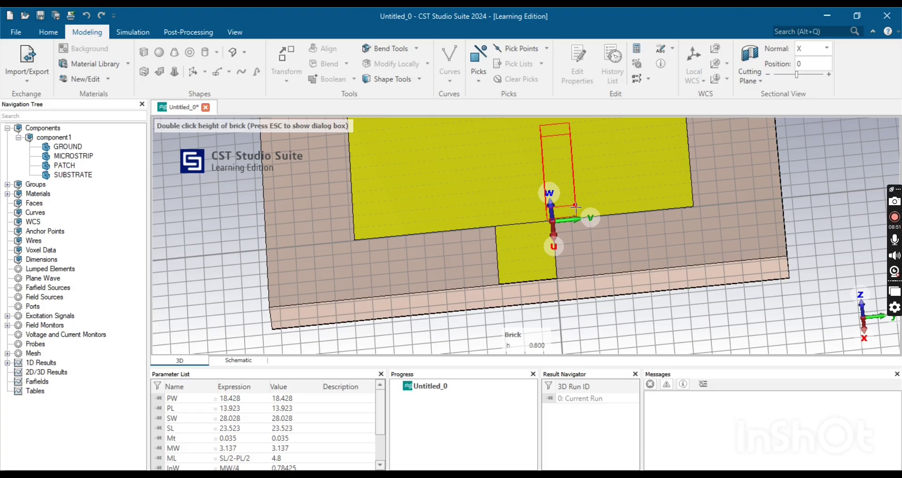
{"action": "double_click", "coordinate": [572, 206]}
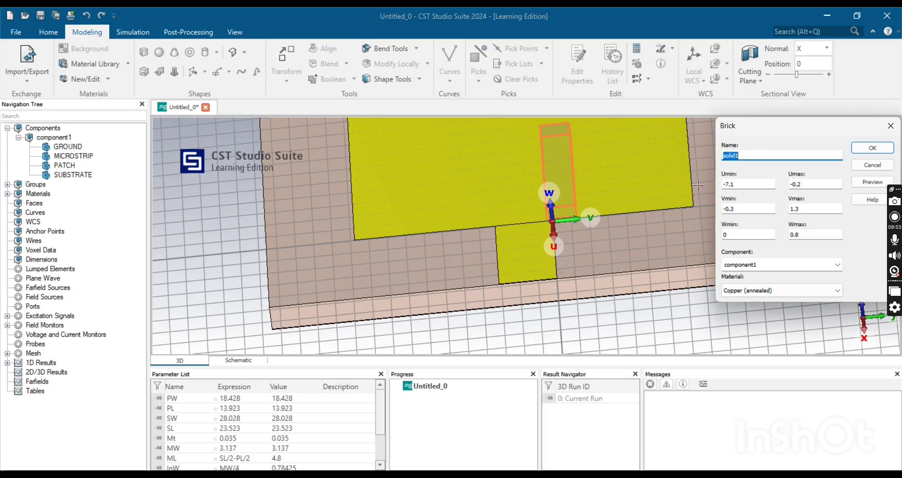
{"action": "type", "text": "INSET1"}
- Set the INSET1 brick's U range from -InL to 0 and its V range from 0 to InW
{"action": "left_click_drag", "start_coordinate": [746, 185], "coordinate": [721, 189]}
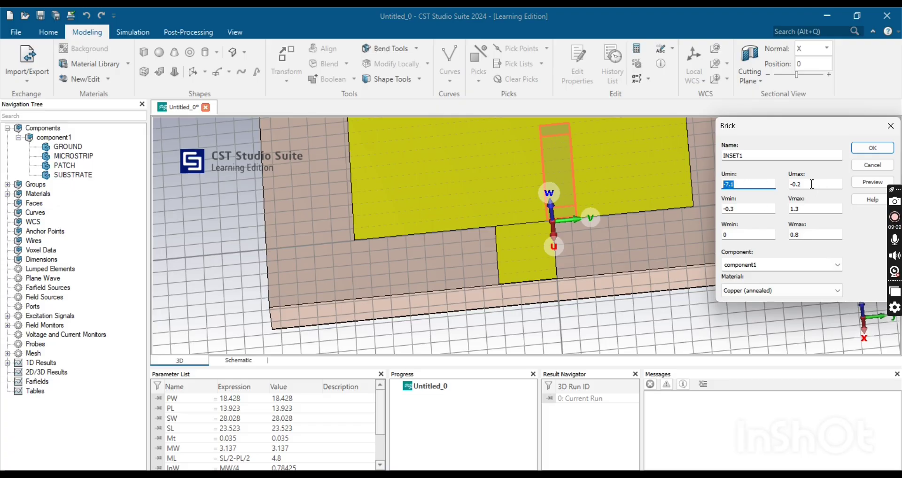
{"action": "left_click_drag", "start_coordinate": [812, 183], "coordinate": [723, 184]}
{"action": "type", "text": "0"}
{"action": "type", "text": "-"}
{"action": "type", "text": "I"}
{"action": "type", "text": "I"}
{"action": "left_click_drag", "start_coordinate": [743, 209], "coordinate": [705, 208]}
{"action": "type", "text": "0"}
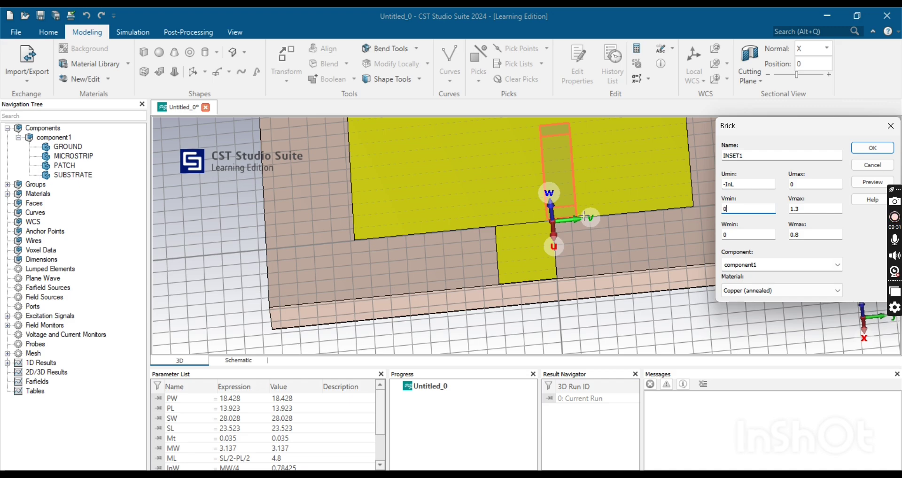
{"action": "key", "text": "Tab"}
- Set the INSET1 brick's Wmax to Mt and its material to Vacuum
{"action": "double_click", "coordinate": [806, 239]}
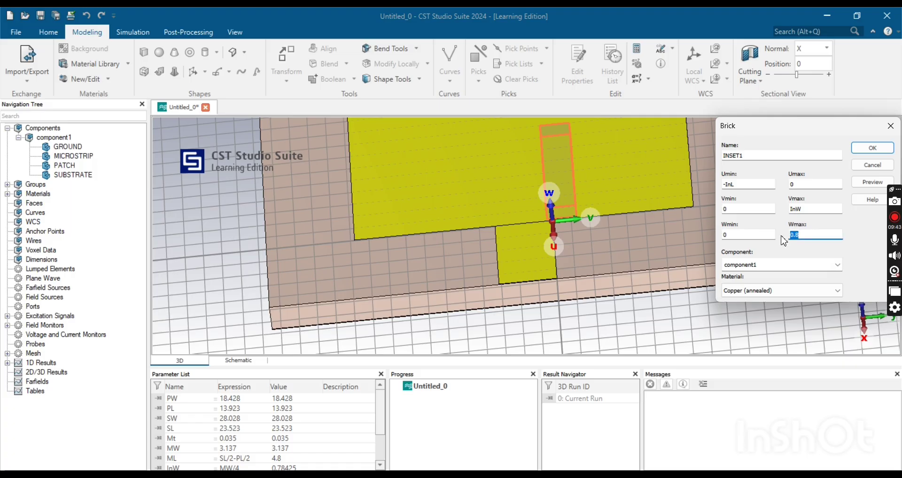
{"action": "type", "text": "MT"}
{"action": "left_click", "coordinate": [755, 293]}
{"action": "left_click", "coordinate": [744, 339]}
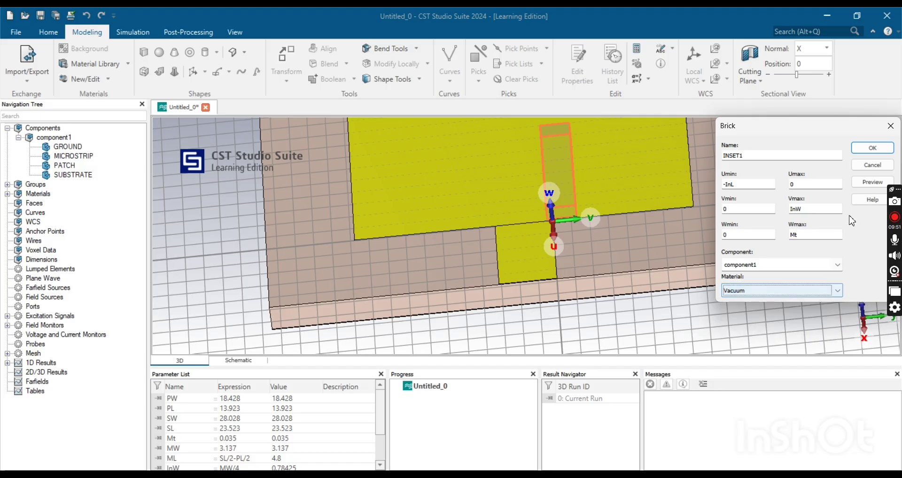
- Preview and create the INSET1 brick, and cut the shape away from the patch
{"action": "left_click", "coordinate": [864, 187]}
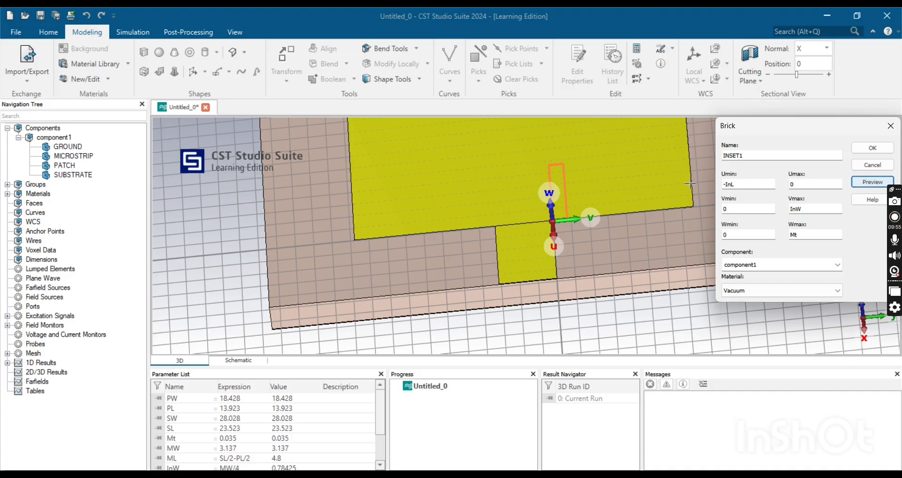
{"action": "left_click", "coordinate": [869, 148]}
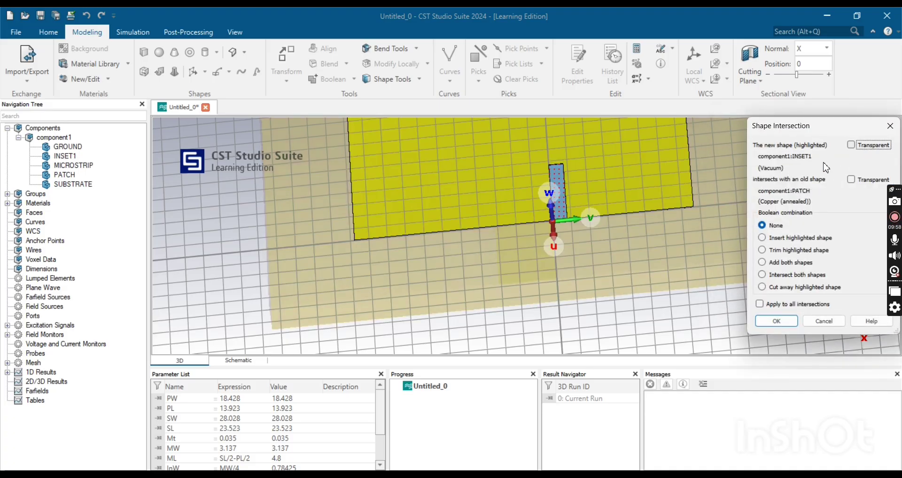
{"action": "left_click", "coordinate": [766, 287]}
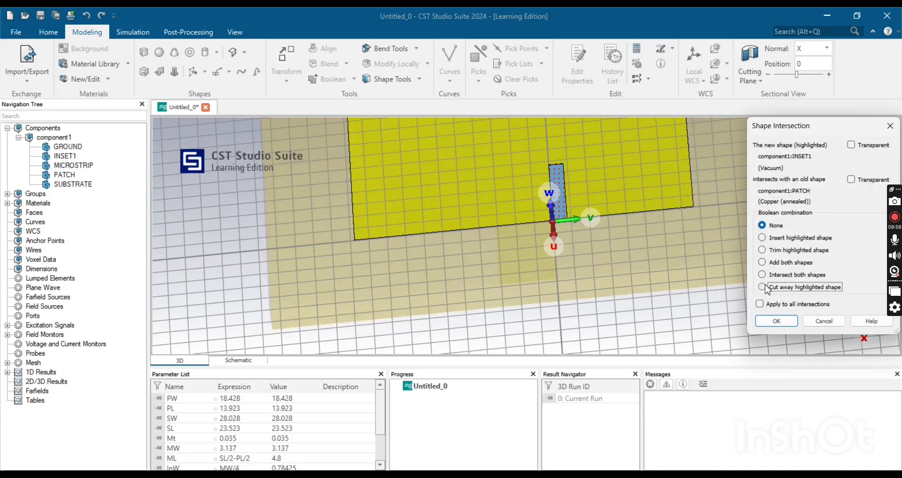
{"action": "left_click", "coordinate": [776, 321]}
- Move the local WCS by -MW in the V direction to the opposite corner of the microstrip line
{"action": "middle_click_drag", "start_coordinate": [689, 243], "coordinate": [749, 286]}
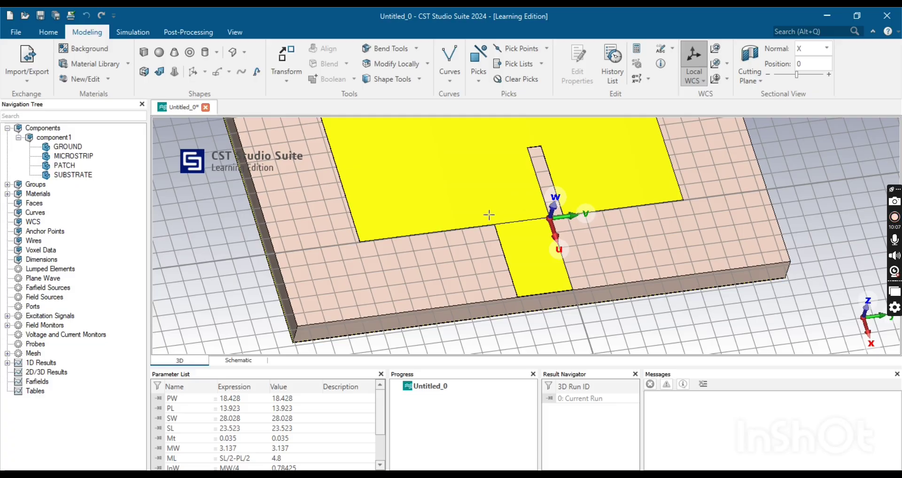
{"action": "left_click", "coordinate": [715, 48]}
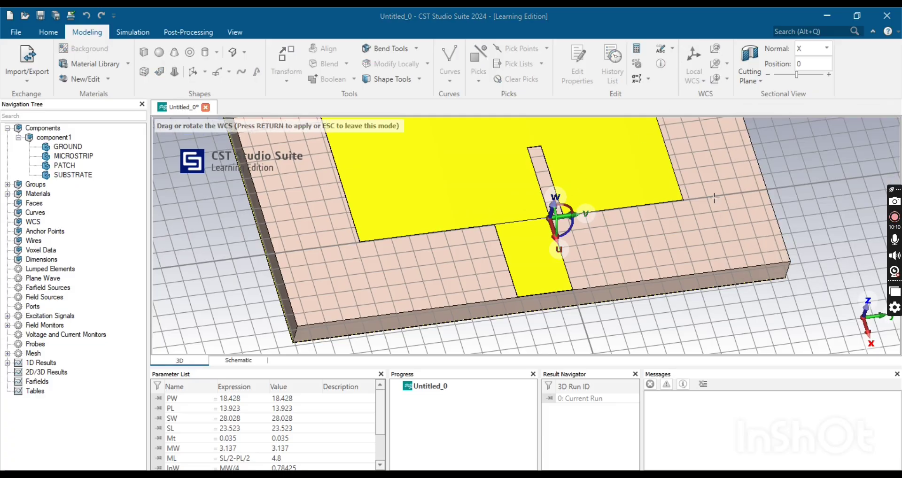
{"action": "left_click", "coordinate": [717, 50]}
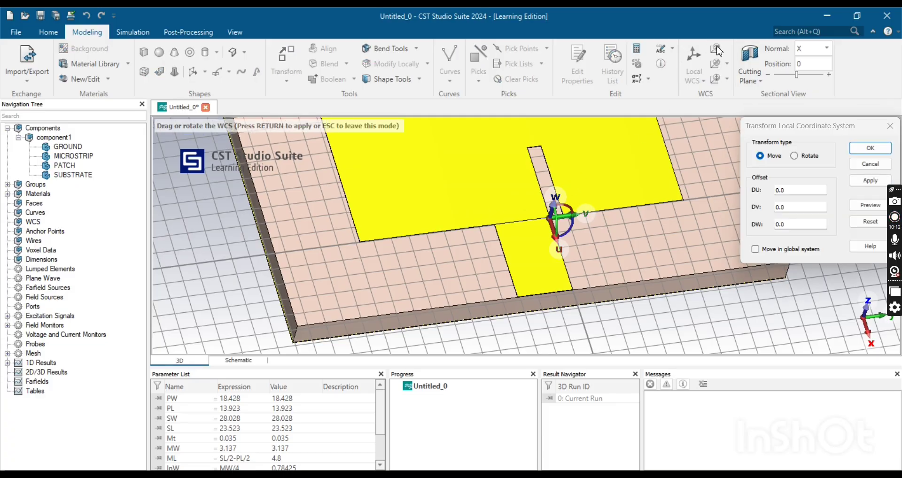
{"action": "left_click", "coordinate": [777, 126]}
{"action": "left_click_drag", "start_coordinate": [835, 128], "coordinate": [745, 143]}
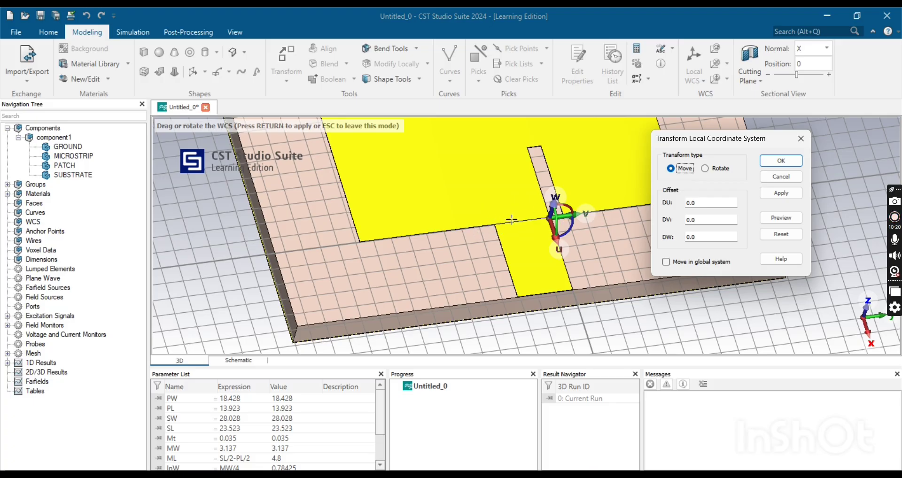
{"action": "left_click", "coordinate": [698, 220]}
{"action": "left_click", "coordinate": [781, 218]}
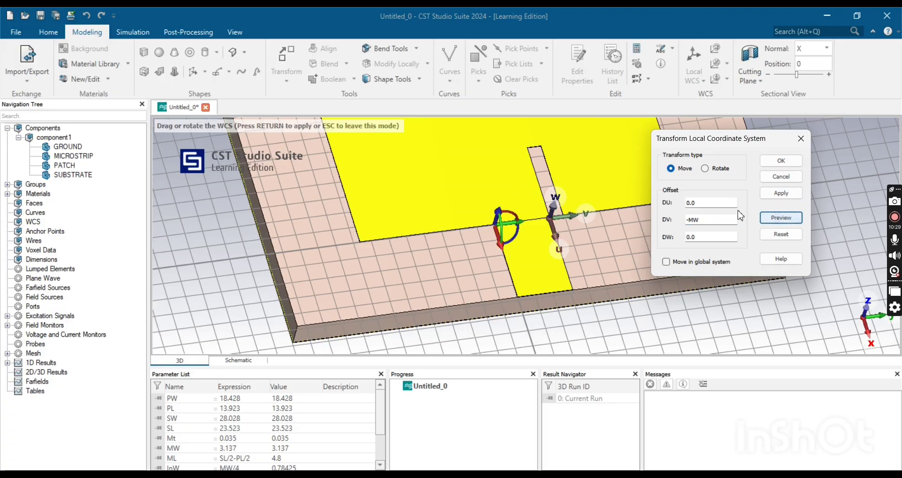
{"action": "left_click", "coordinate": [781, 161]}
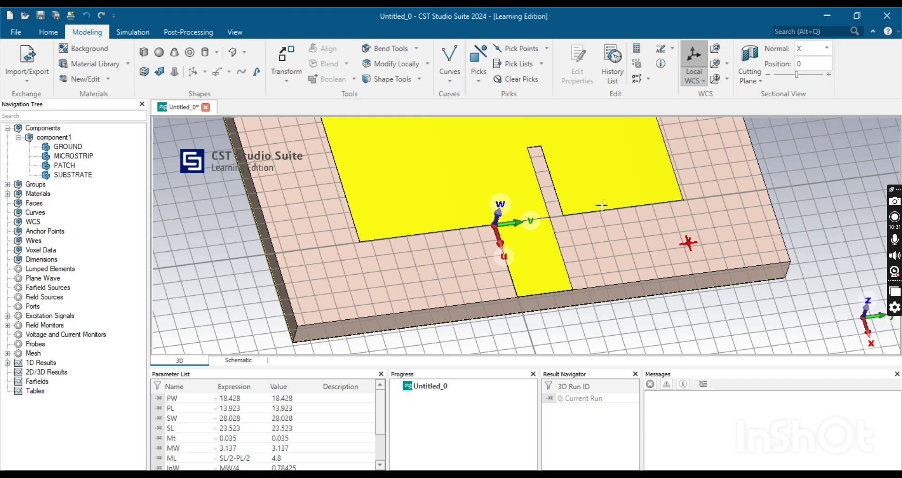
- Draw a brick about 4.9 by 1.6 mm and 2.2 mm high on the patch beside the WCS origin, and name it INSET2
{"action": "middle_click_drag", "start_coordinate": [601, 204], "coordinate": [525, 205]}
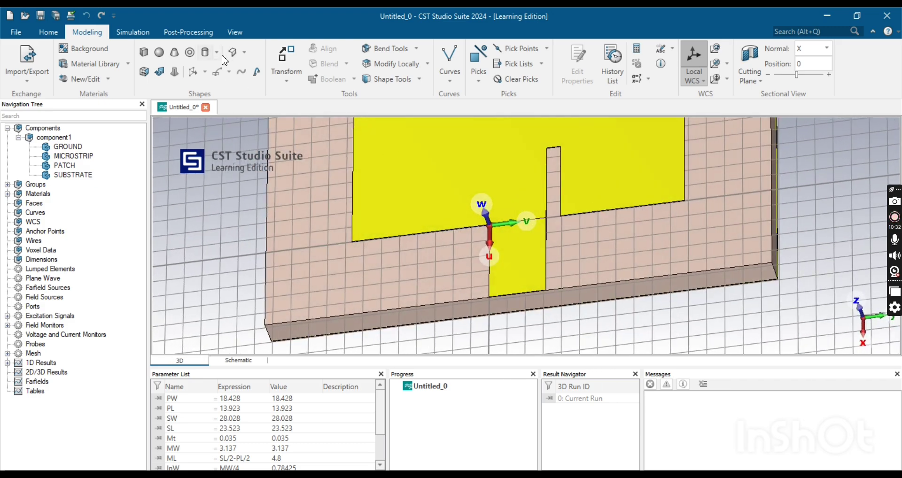
{"action": "left_click", "coordinate": [145, 52]}
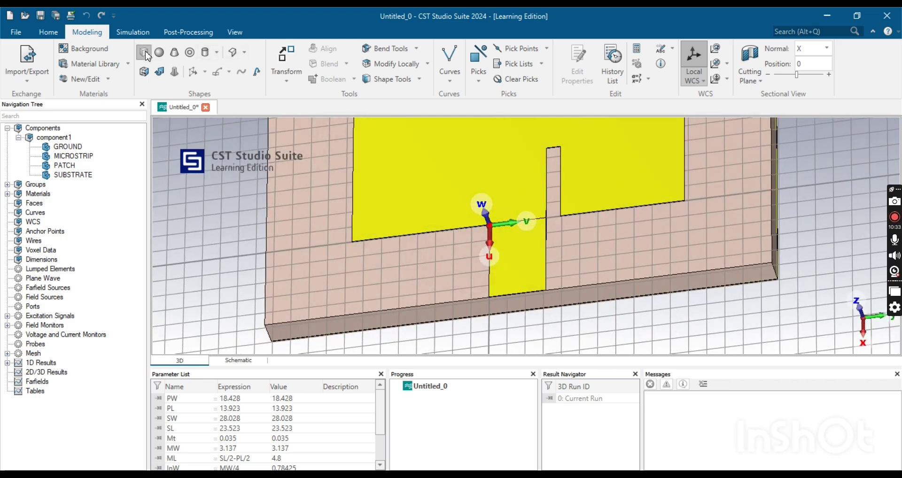
{"action": "double_click", "coordinate": [463, 155]}
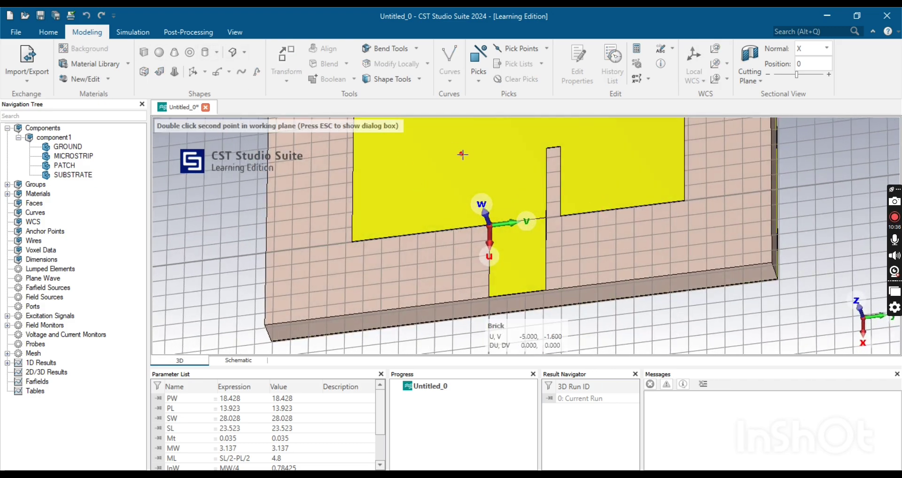
{"action": "double_click", "coordinate": [490, 226]}
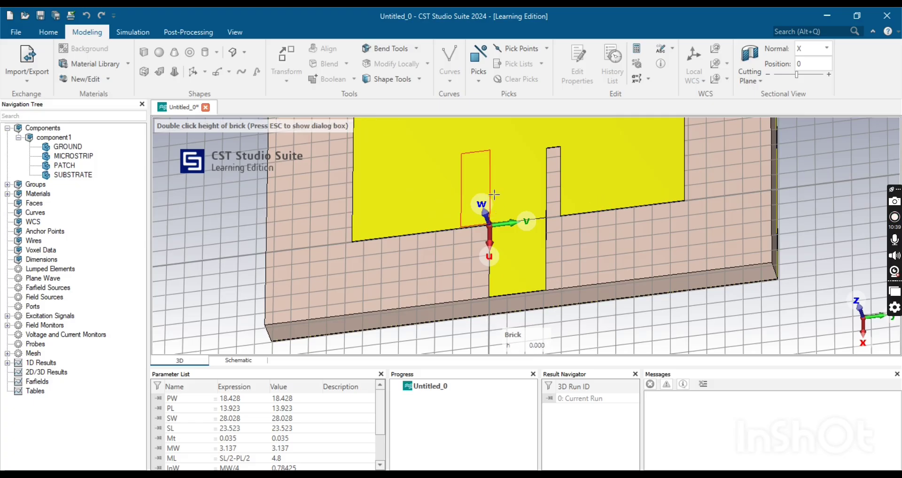
{"action": "double_click", "coordinate": [482, 201]}
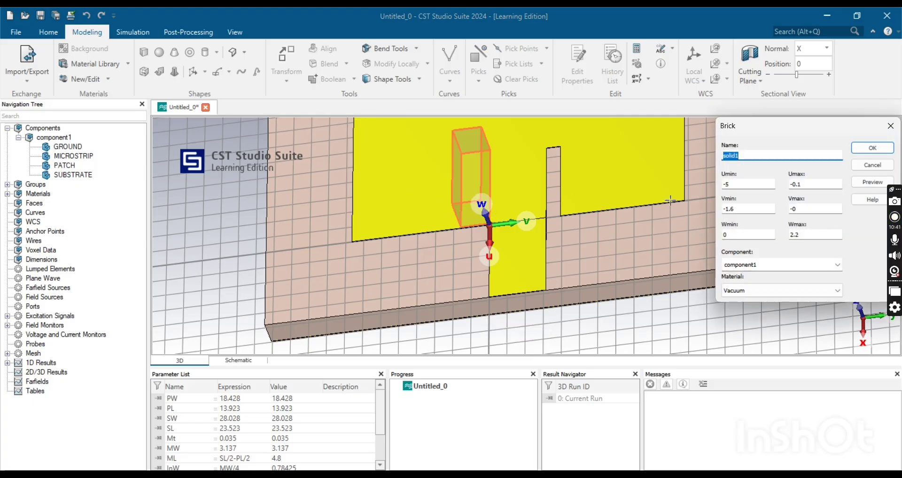
{"action": "key", "text": "BackSpace"}
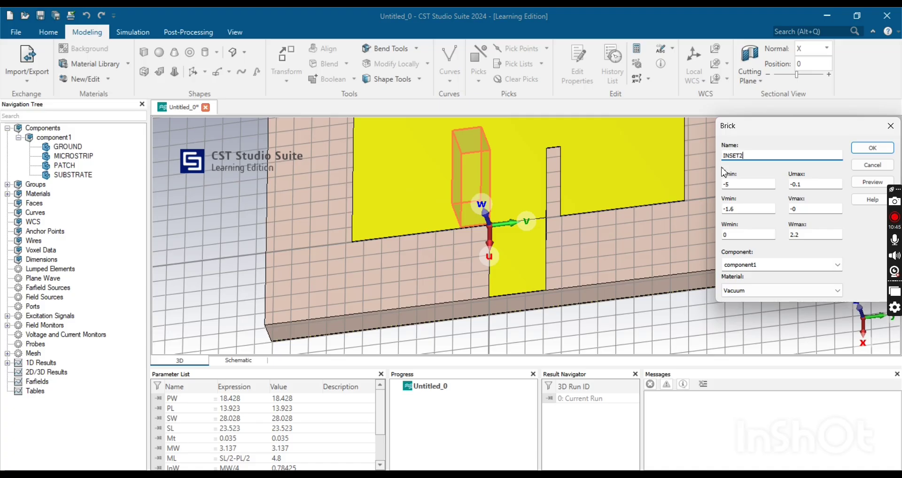
- Set the INSET2 brick's U range from -InL to 0, its V range from -InW to 0 and its Wmax to Mt
{"action": "left_click_drag", "start_coordinate": [739, 184], "coordinate": [720, 188]}
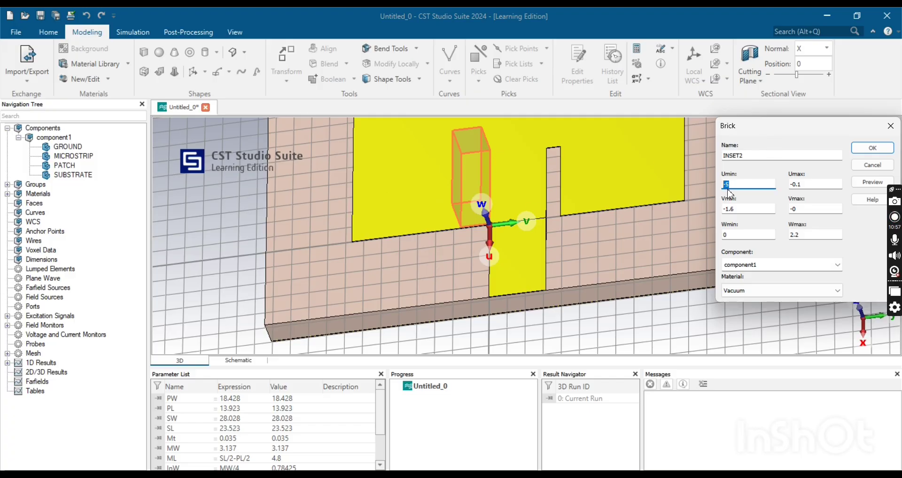
{"action": "type", "text": "InL"}
{"action": "key", "text": "Tab"}
{"action": "type", "text": "0"}
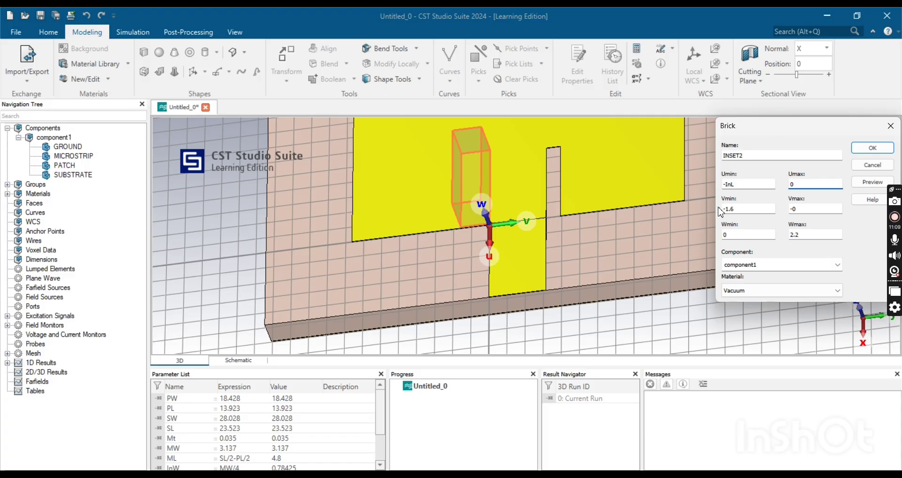
{"action": "left_click_drag", "start_coordinate": [739, 208], "coordinate": [722, 213]}
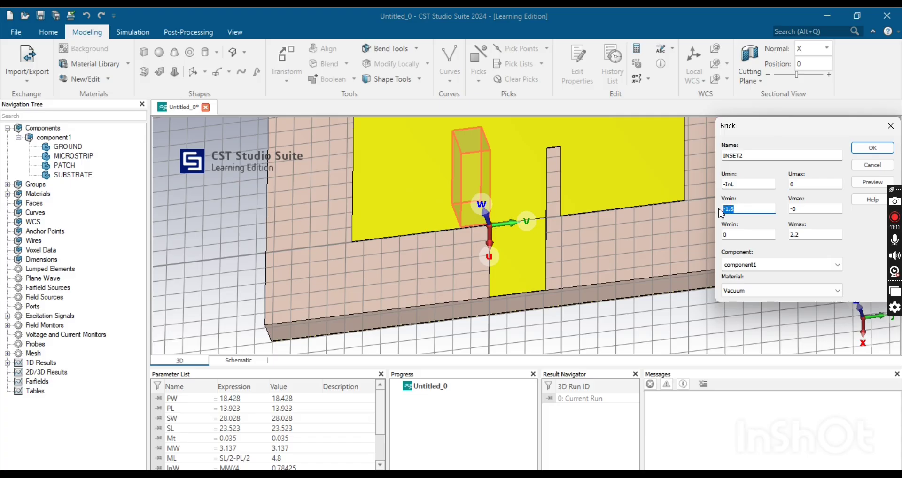
{"action": "type", "text": "-InW"}
{"action": "left_click_drag", "start_coordinate": [807, 210], "coordinate": [785, 211]}
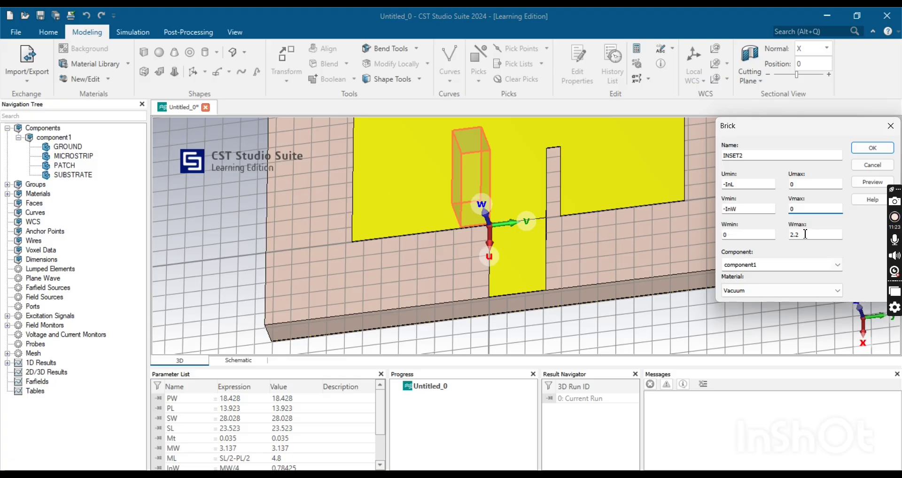
{"action": "left_click_drag", "start_coordinate": [805, 234], "coordinate": [776, 235]}
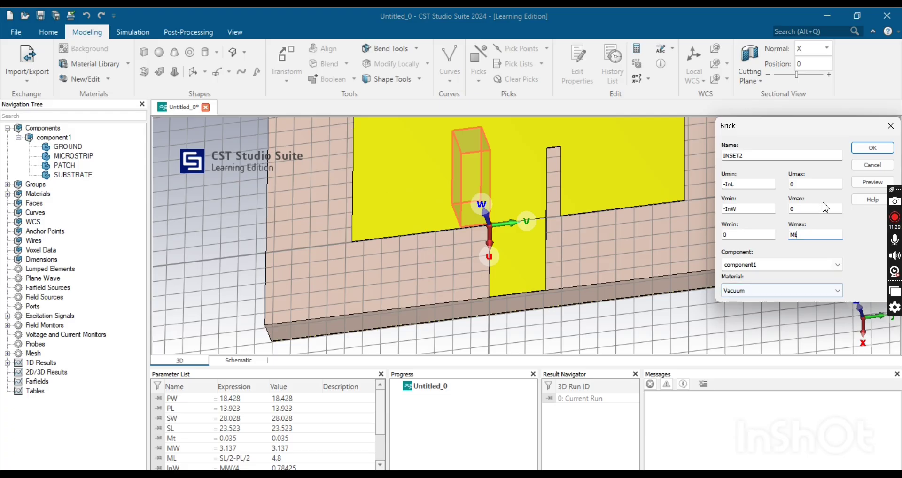
- Preview and create the INSET2 brick in Vacuum, and cut the shape away from the patch
{"action": "left_click", "coordinate": [864, 183]}
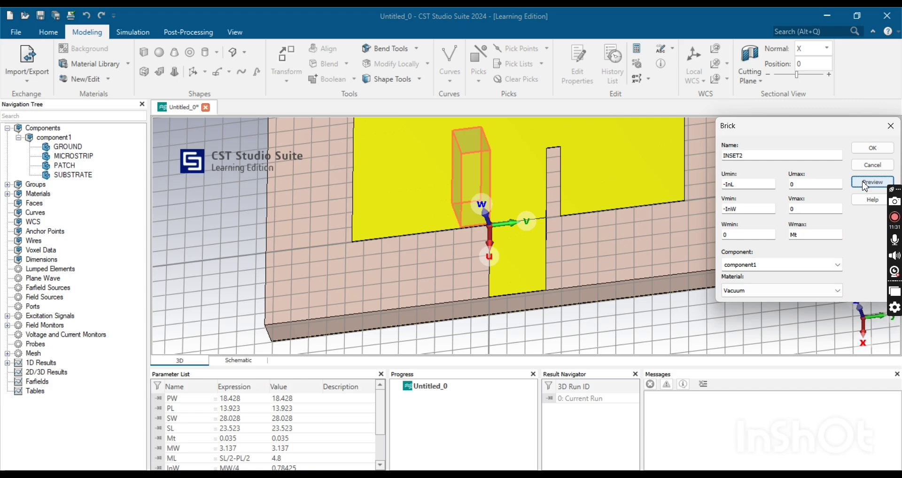
{"action": "left_click", "coordinate": [858, 152]}
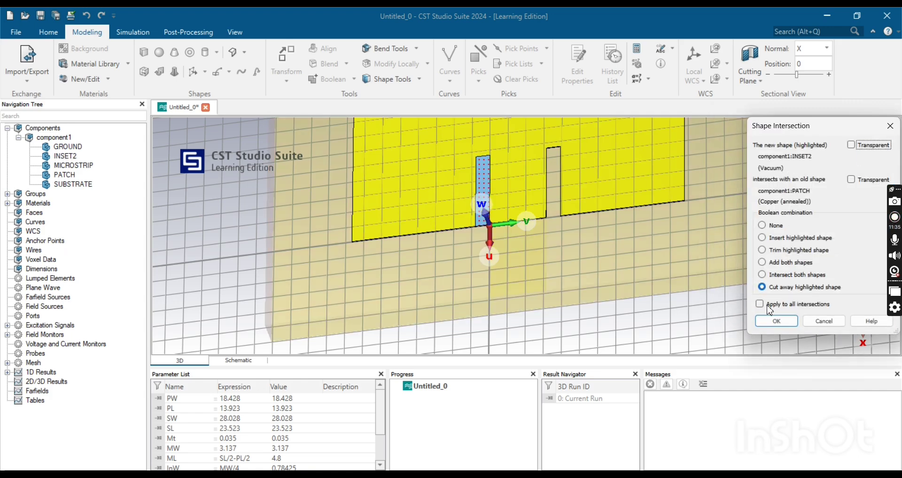
{"action": "left_click", "coordinate": [777, 321]}
- Pick the thin end face of the microstrip line at the substrate edge
{"action": "scroll", "coordinate": [572, 240], "scroll_direction": "down", "scroll_amount": 4}
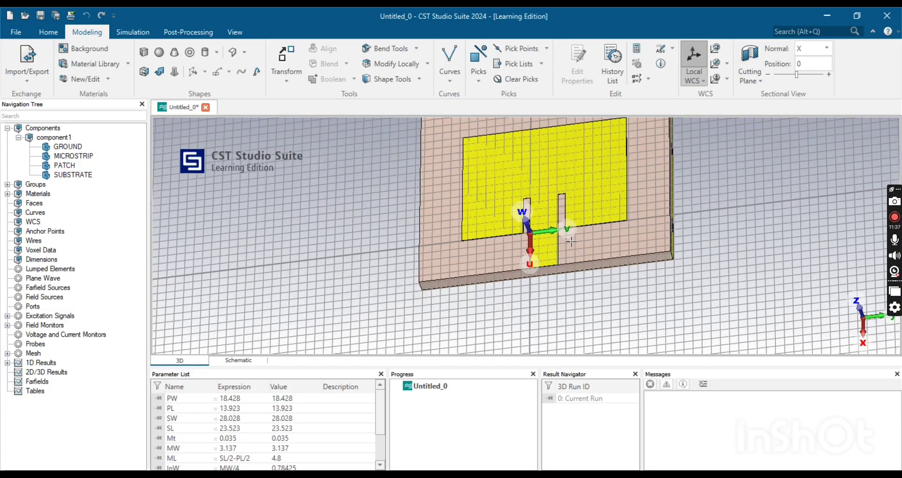
{"action": "left_click_drag", "start_coordinate": [556, 282], "coordinate": [573, 206]}
{"action": "scroll", "coordinate": [551, 257], "scroll_direction": "up", "scroll_amount": 6}
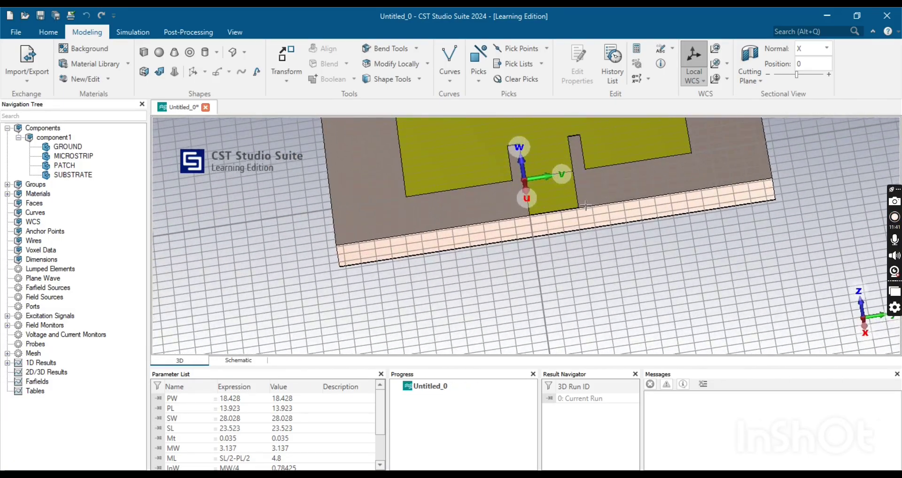
{"action": "scroll", "coordinate": [585, 205], "scroll_direction": "up", "scroll_amount": 2}
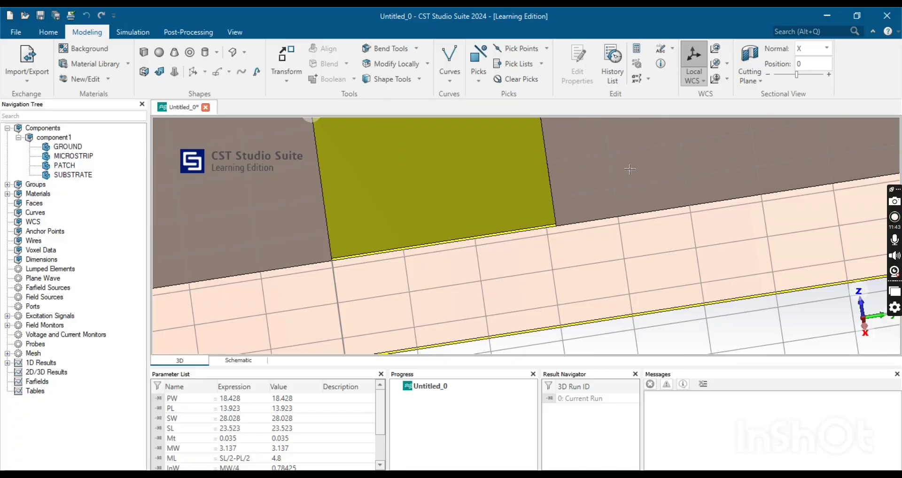
{"action": "left_click", "coordinate": [479, 75]}
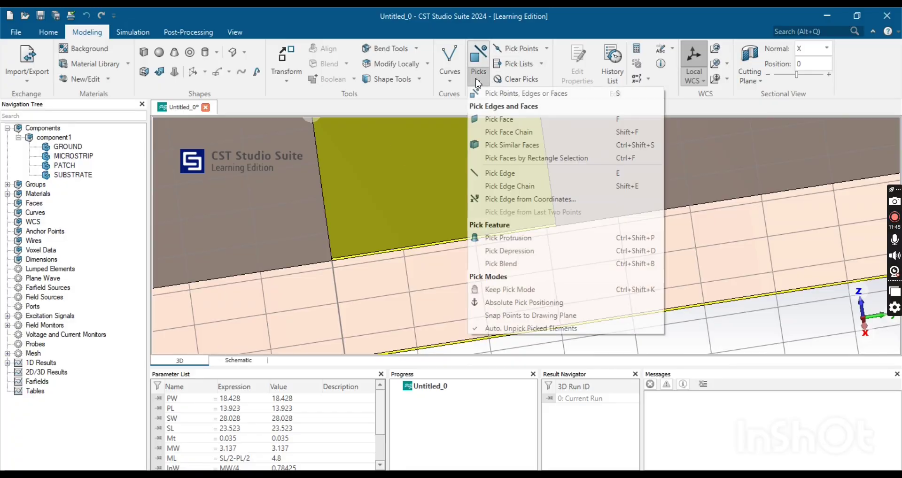
{"action": "left_click", "coordinate": [483, 120]}
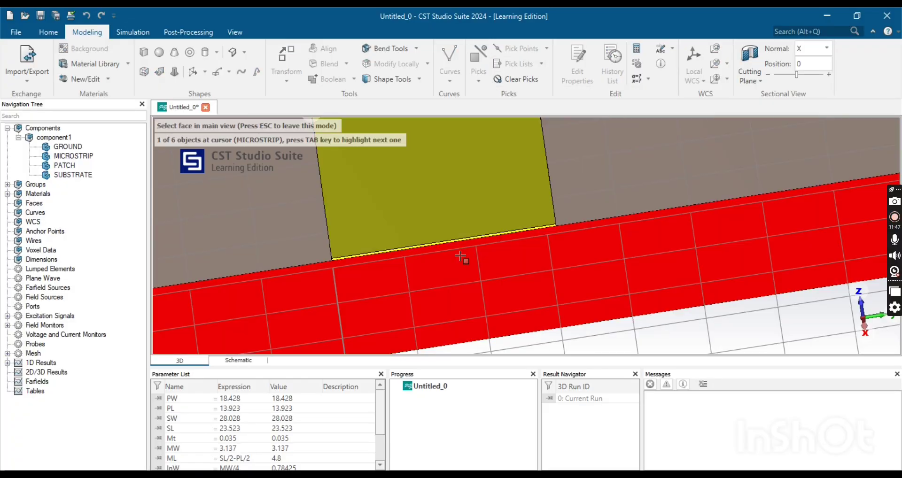
{"action": "left_click", "coordinate": [434, 245]}
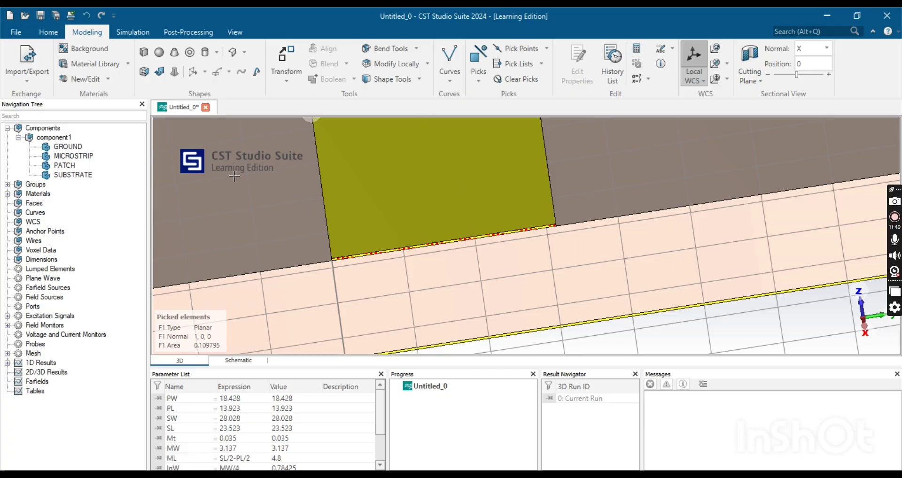
- Calculate the port extension coefficient k for the picked microstrip face with the solver ports macro, and select the k value
{"action": "left_click", "coordinate": [55, 34]}
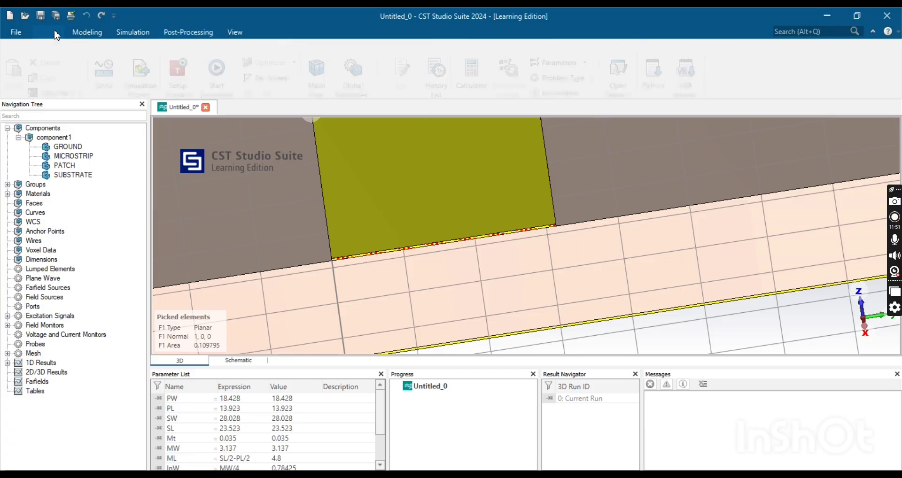
{"action": "left_click", "coordinate": [699, 85]}
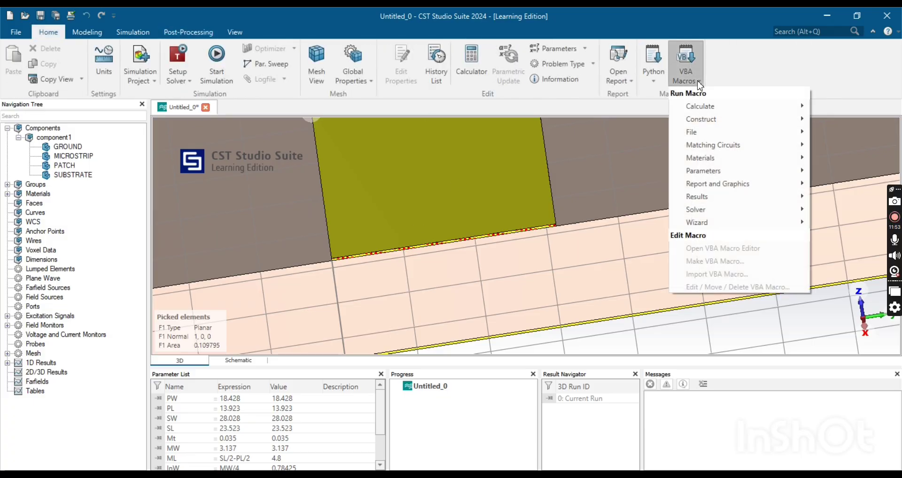
{"action": "mouse_move", "coordinate": [714, 210]}
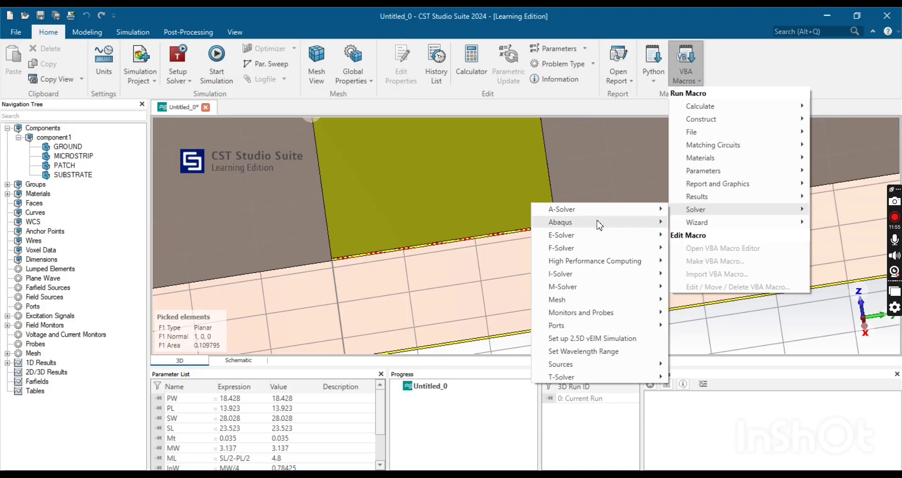
{"action": "mouse_move", "coordinate": [597, 327]}
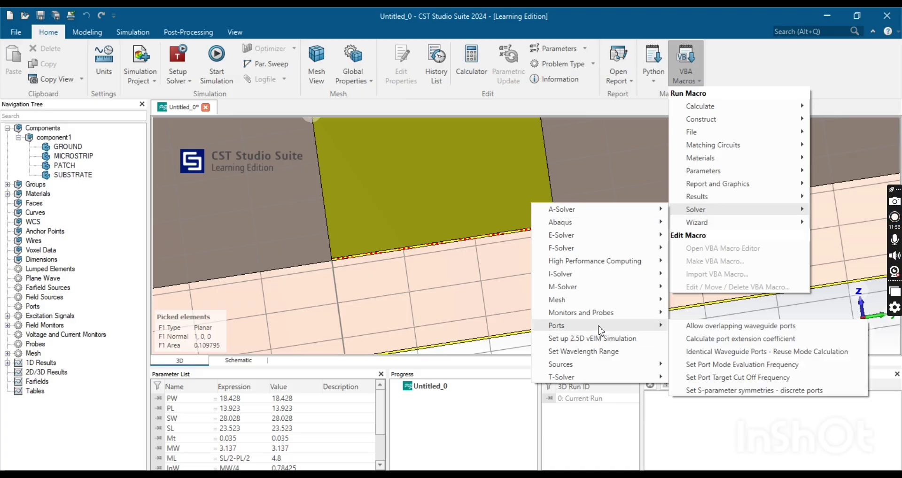
{"action": "left_click", "coordinate": [704, 339]}
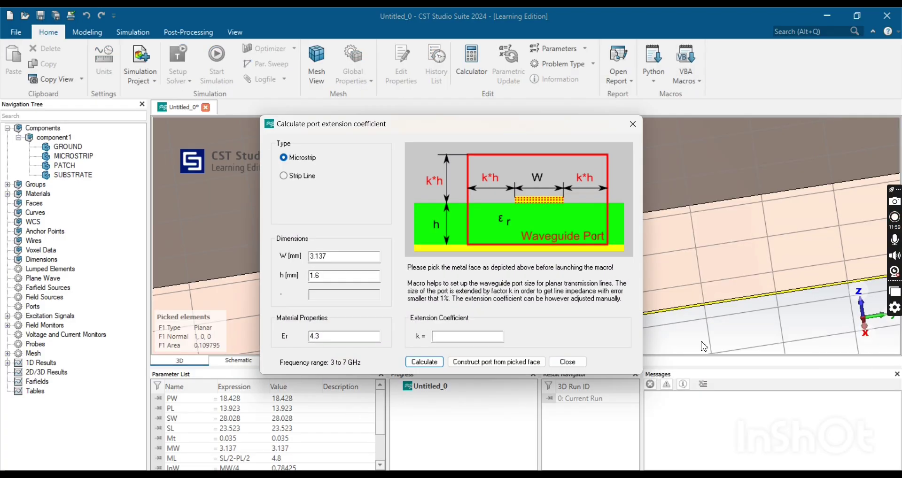
{"action": "left_click", "coordinate": [417, 364]}
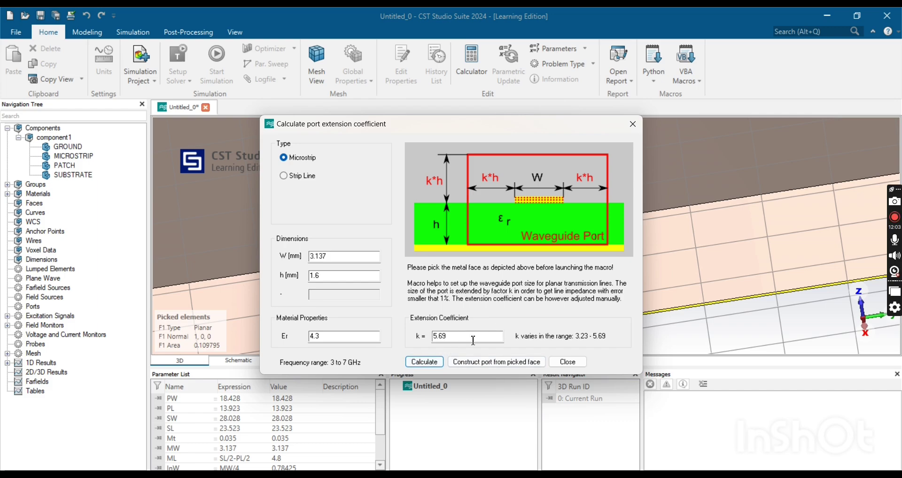
{"action": "left_click_drag", "start_coordinate": [455, 337], "coordinate": [412, 339]}
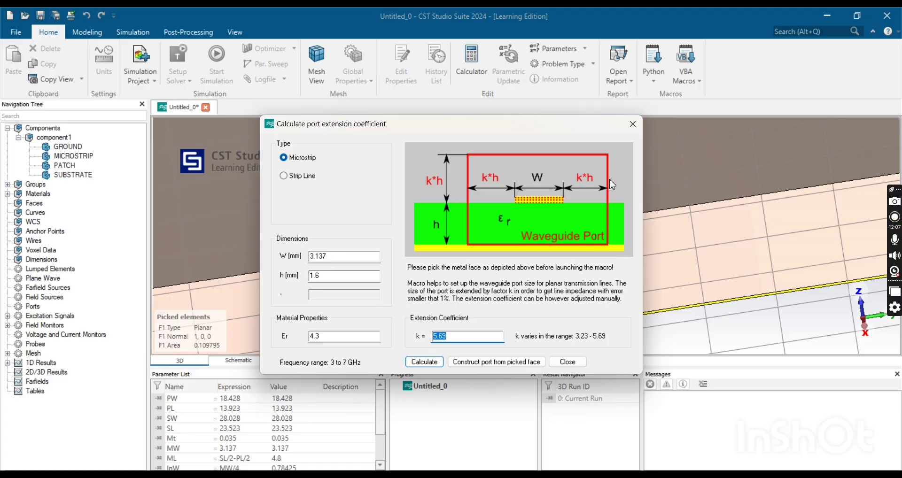
- Close the port extension calculator and add a parameter k with the value 5.69
{"action": "left_click", "coordinate": [632, 126]}
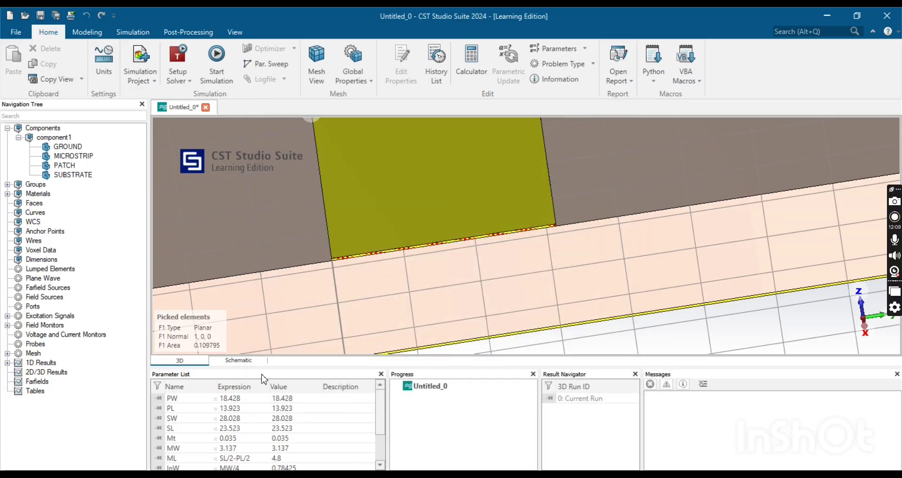
{"action": "scroll", "coordinate": [260, 413], "scroll_direction": "down", "scroll_amount": 1}
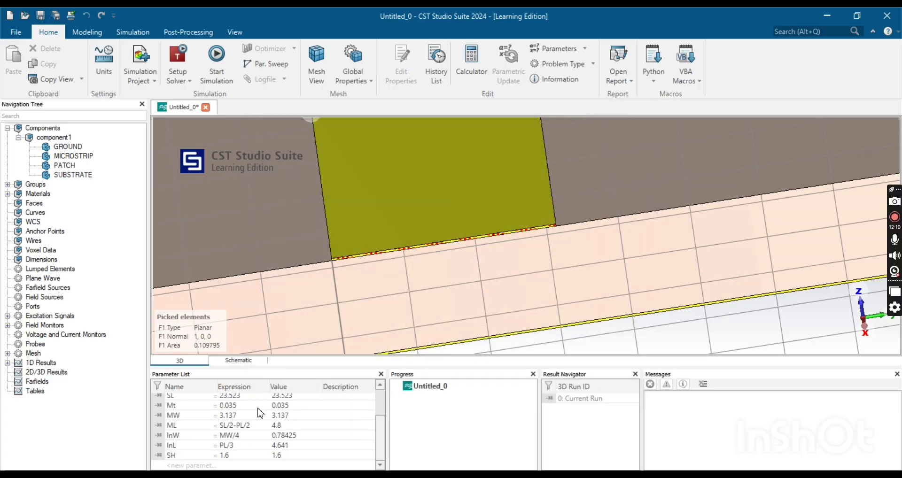
{"action": "left_click", "coordinate": [179, 466]}
{"action": "type", "text": "k"}
{"action": "key", "text": "Return"}
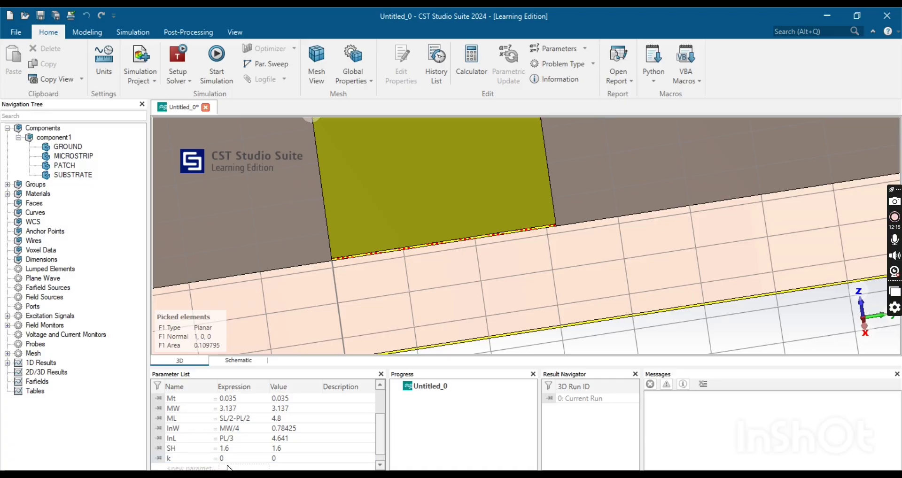
{"action": "left_click", "coordinate": [230, 458]}
{"action": "left_click", "coordinate": [230, 458]}
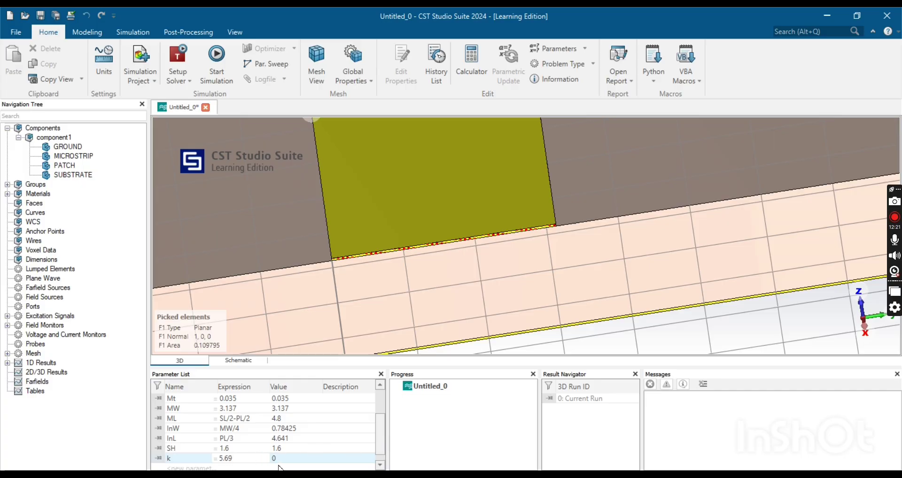
{"action": "left_click", "coordinate": [266, 466]}
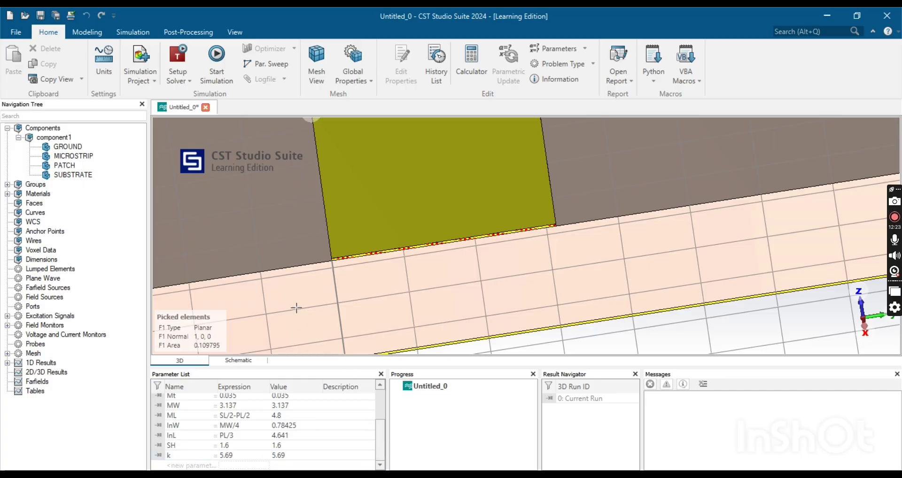
- Start a waveguide port on the picked microstrip face and extend its Ymin, Ymax and Zmax by SH*k
{"action": "left_click_drag", "start_coordinate": [296, 307], "coordinate": [386, 258]}
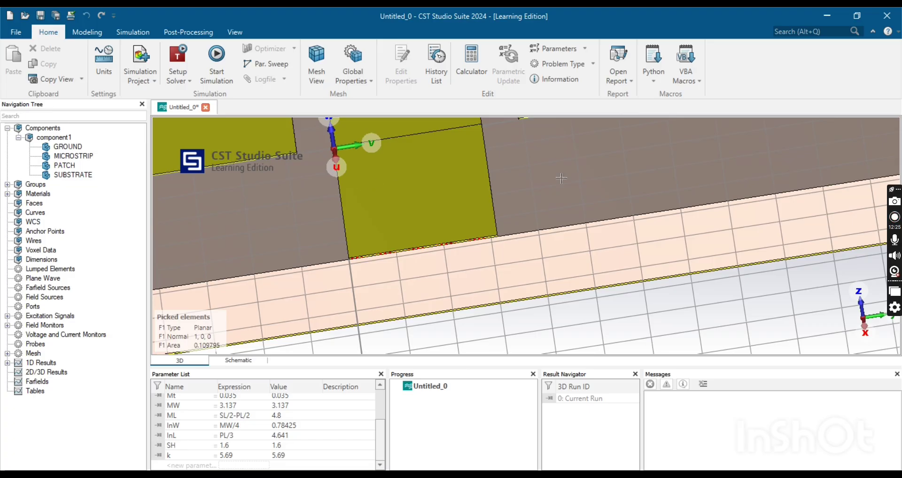
{"action": "left_click", "coordinate": [133, 32]}
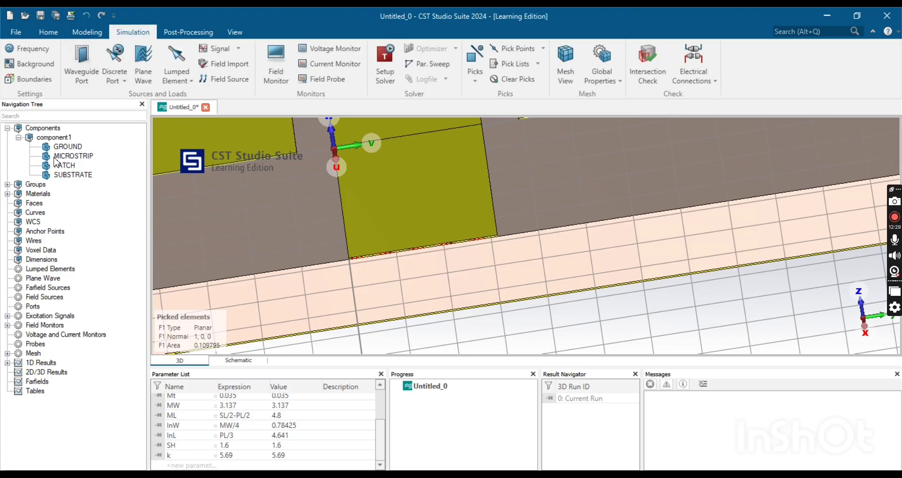
{"action": "left_click", "coordinate": [75, 59]}
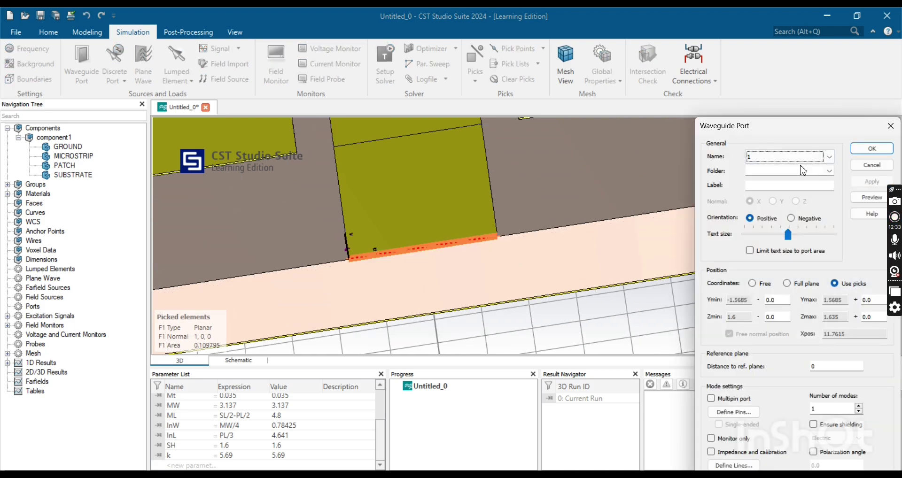
{"action": "left_click_drag", "start_coordinate": [801, 127], "coordinate": [543, 76]}
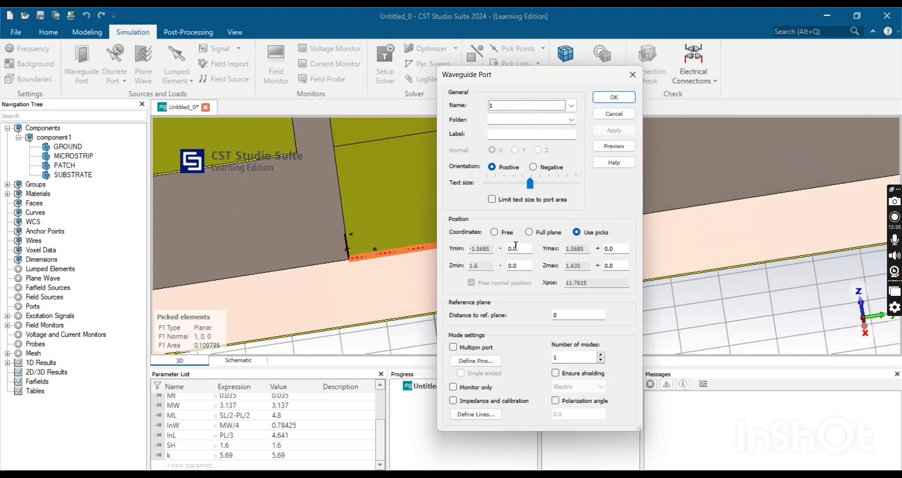
{"action": "left_click_drag", "start_coordinate": [522, 248], "coordinate": [501, 251]}
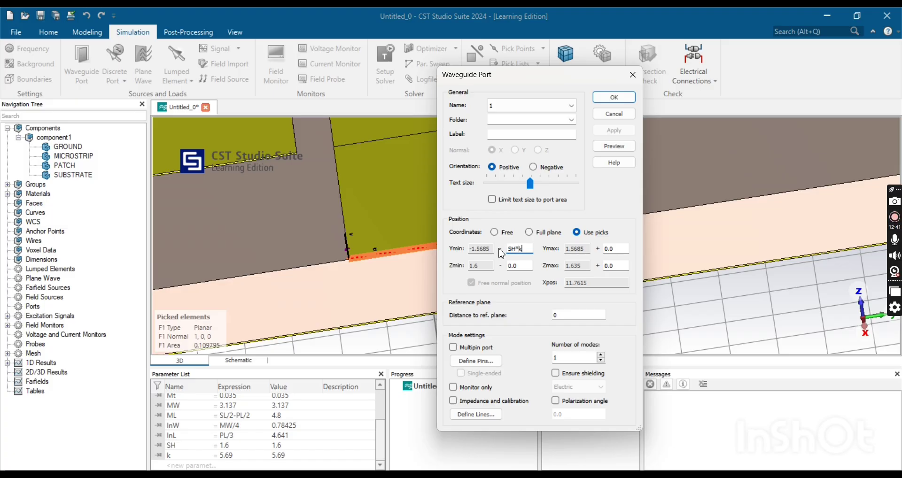
{"action": "left_click_drag", "start_coordinate": [525, 250], "coordinate": [500, 254]}
{"action": "key", "text": "ctrl+c"}
{"action": "left_click", "coordinate": [611, 250]}
{"action": "key", "text": "ctrl+v"}
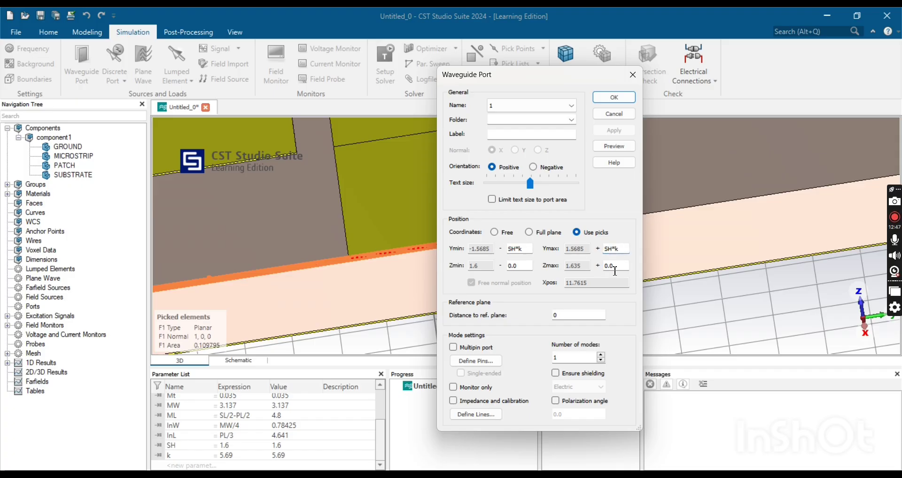
{"action": "left_click_drag", "start_coordinate": [615, 265], "coordinate": [602, 266]}
{"action": "key", "text": "ctrl+v"}
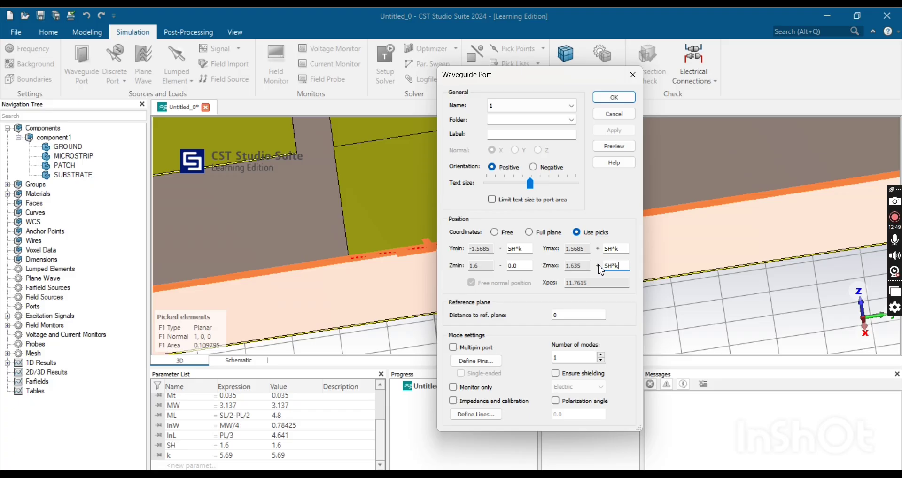
- Extend the port's Zmin by SH, preview it and create waveguide port 1
{"action": "left_click", "coordinate": [521, 266]}
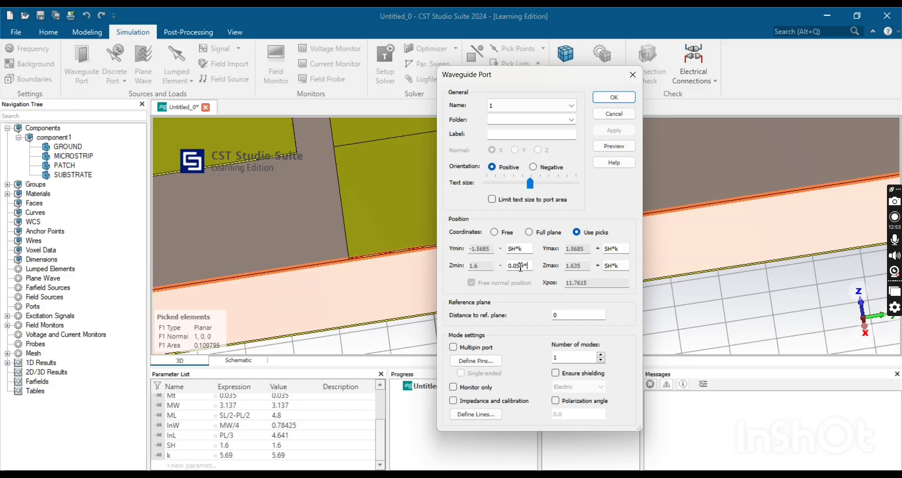
{"action": "key", "text": "ctrl+a"}
{"action": "key", "text": "BackSpace"}
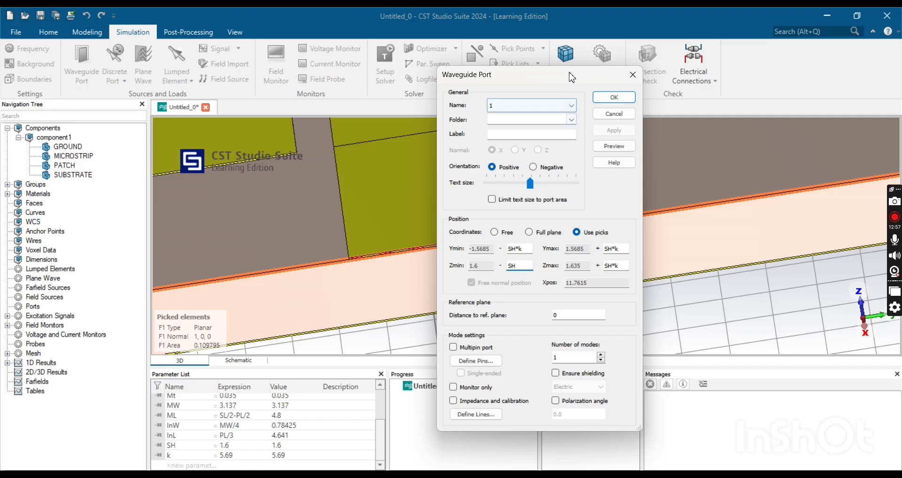
{"action": "left_click_drag", "start_coordinate": [571, 75], "coordinate": [616, 75]}
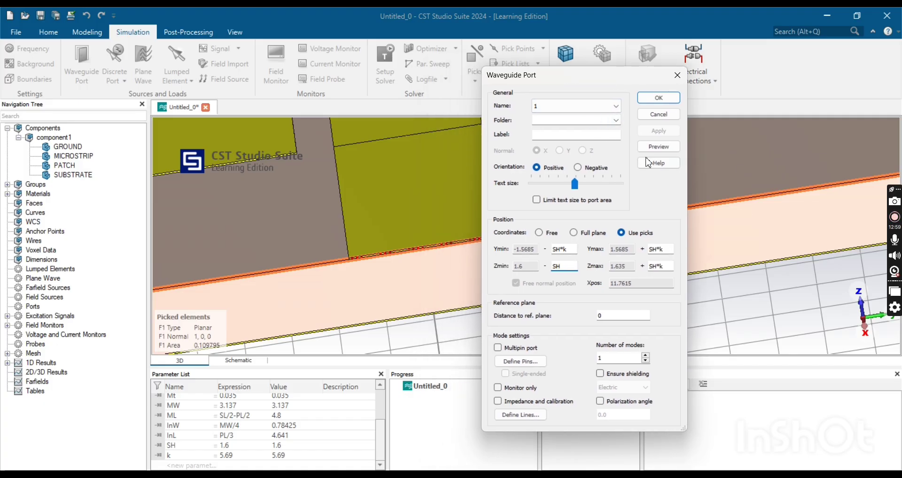
{"action": "left_click", "coordinate": [659, 146]}
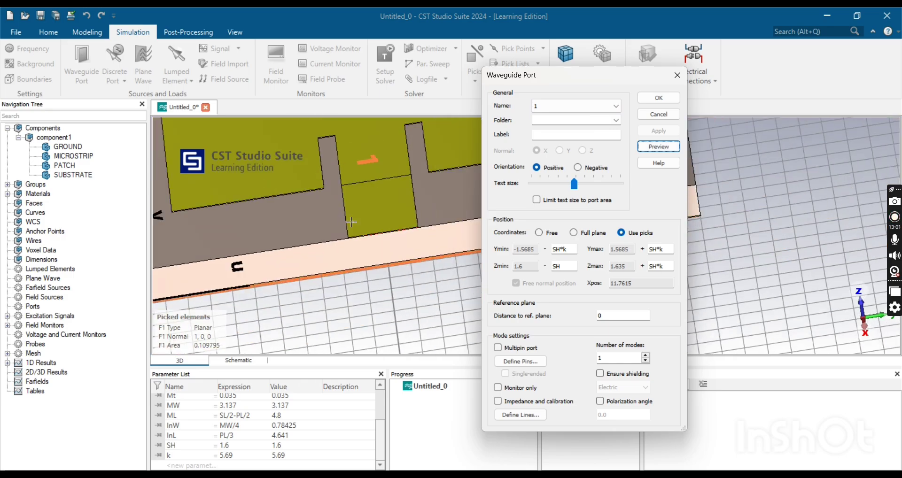
{"action": "scroll", "coordinate": [351, 221], "scroll_direction": "down", "scroll_amount": 5}
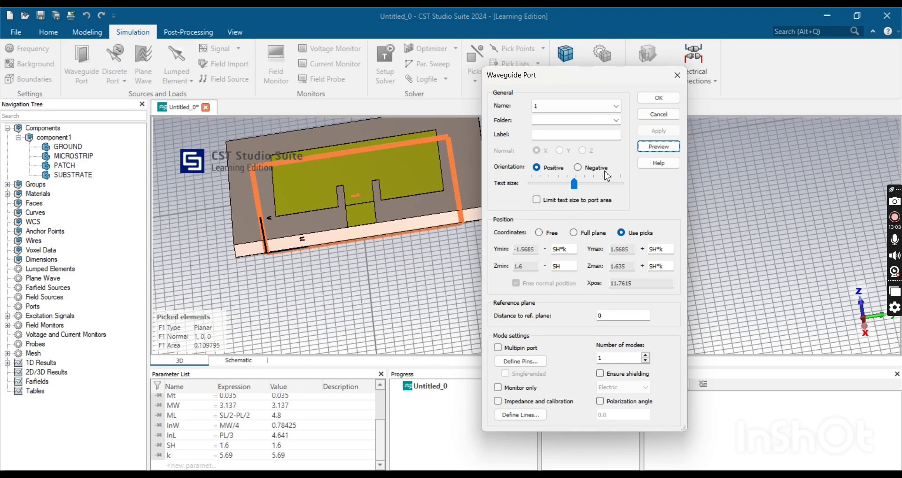
{"action": "left_click", "coordinate": [659, 98]}
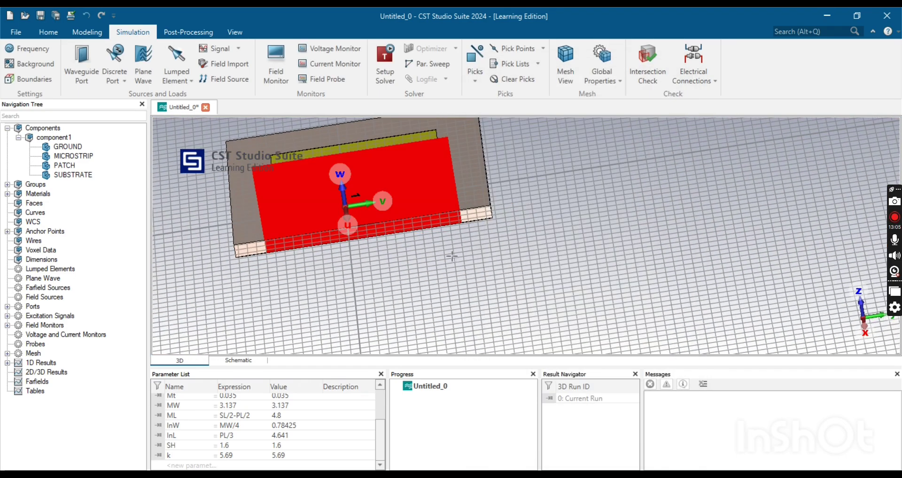
- Set the time domain solver to normalize to a fixed 50 Ohm impedance with adaptive mesh refinement, and start the simulation
{"action": "left_click_drag", "start_coordinate": [411, 253], "coordinate": [413, 210]}
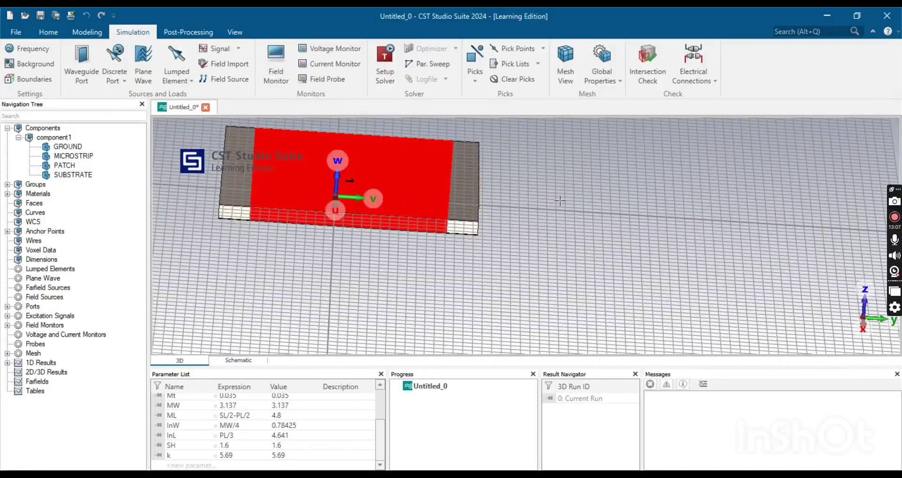
{"action": "left_click_drag", "start_coordinate": [540, 245], "coordinate": [426, 243]}
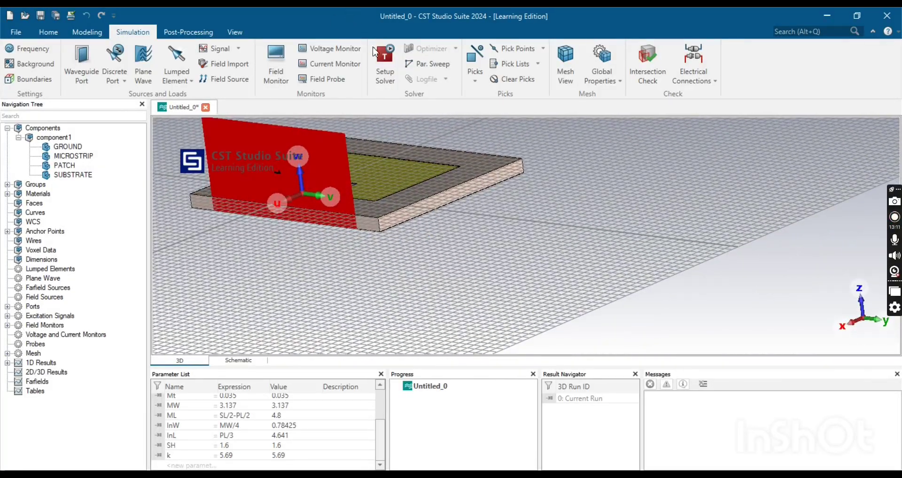
{"action": "left_click", "coordinate": [384, 60]}
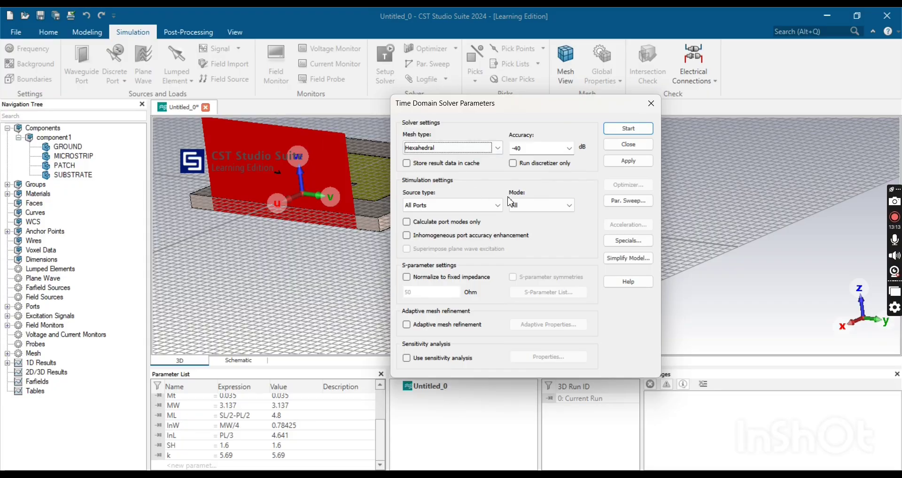
{"action": "left_click", "coordinate": [417, 276]}
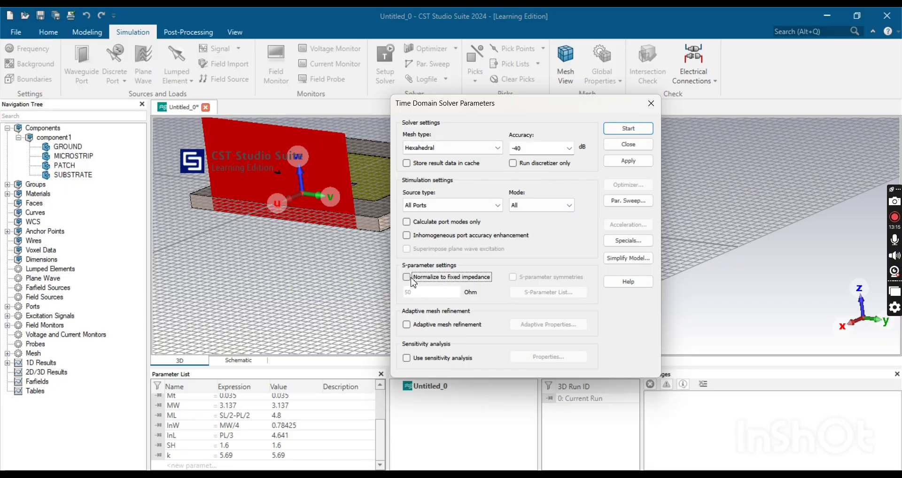
{"action": "left_click", "coordinate": [404, 325]}
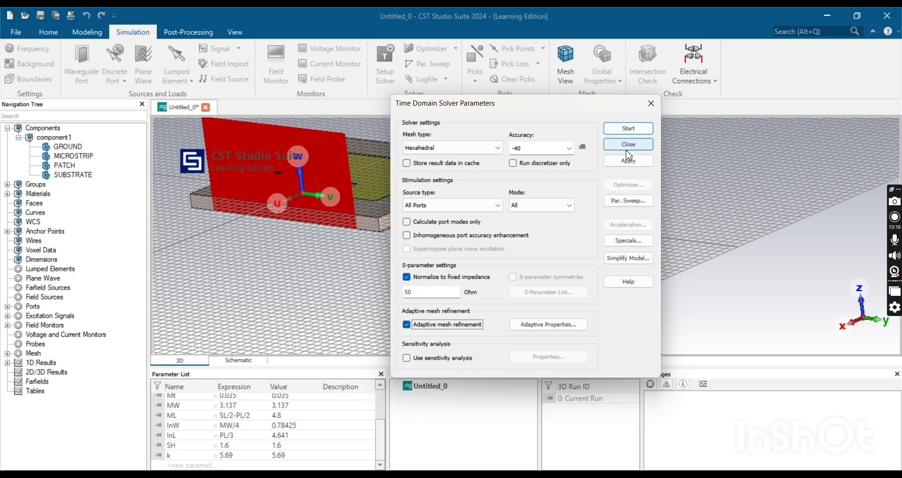
{"action": "left_click", "coordinate": [629, 129]}
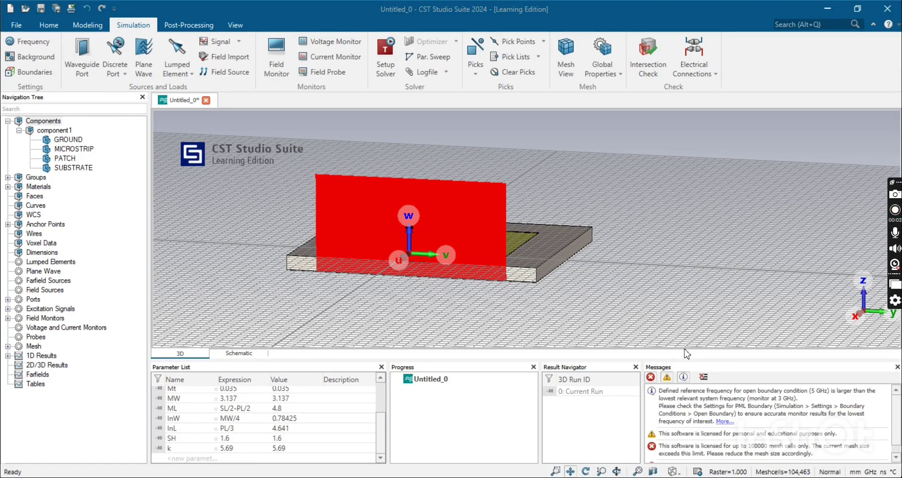
- Reduce the hexahedral mesh to 5 cells per wavelength and 8 cells per max model box edge near the model, deleting the current results
{"action": "left_click", "coordinate": [765, 471]}
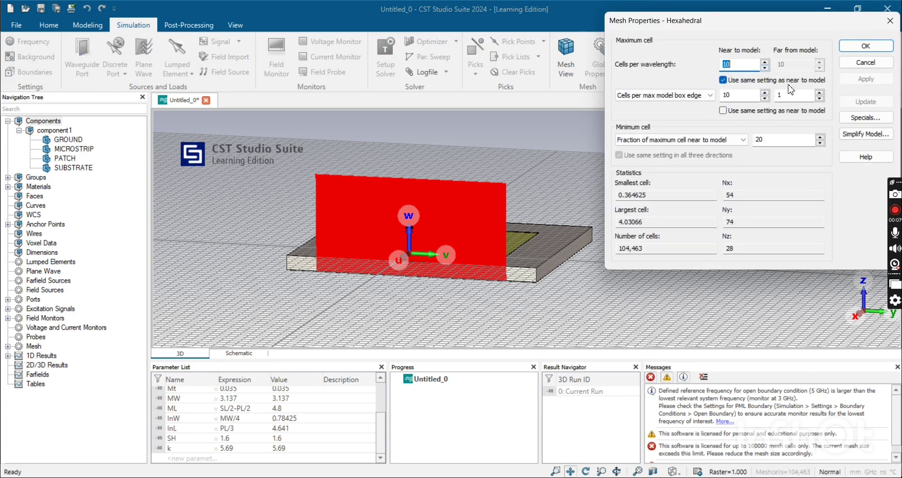
{"action": "left_click", "coordinate": [765, 98]}
{"action": "left_click", "coordinate": [765, 98]}
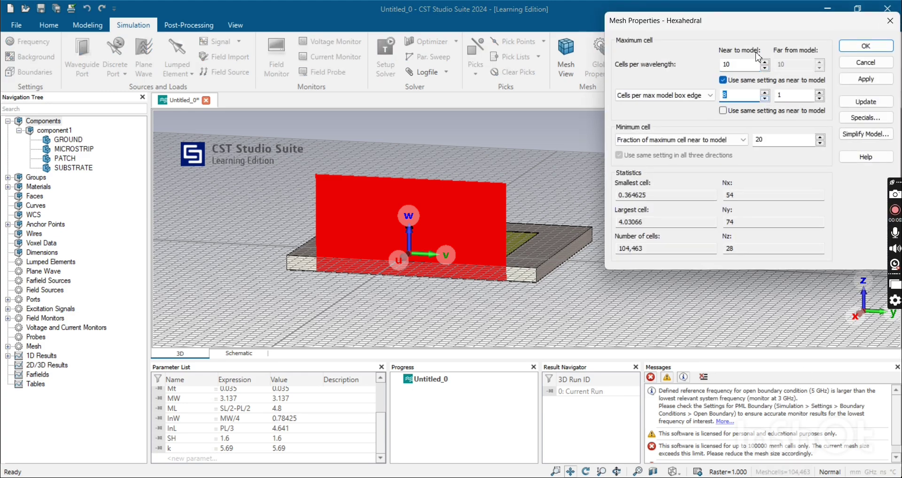
{"action": "left_click", "coordinate": [763, 66]}
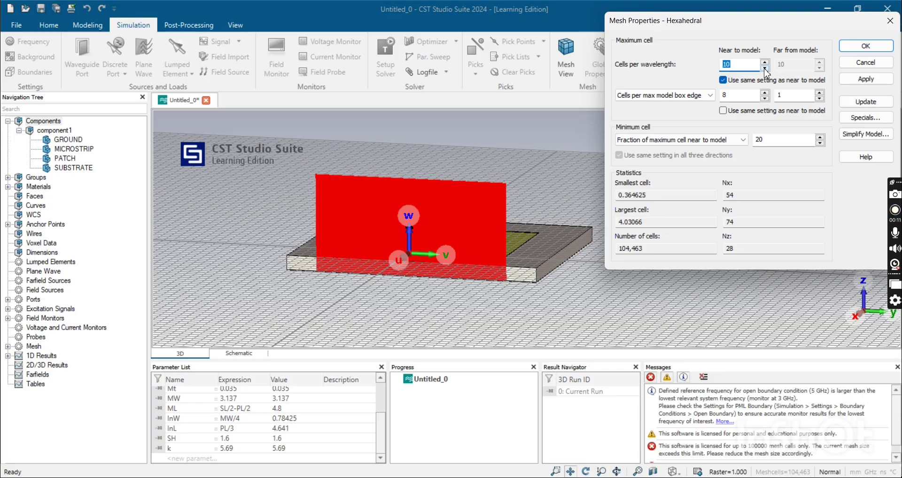
{"action": "left_click", "coordinate": [765, 69]}
{"action": "left_click", "coordinate": [765, 69]}
{"action": "left_click", "coordinate": [861, 83]}
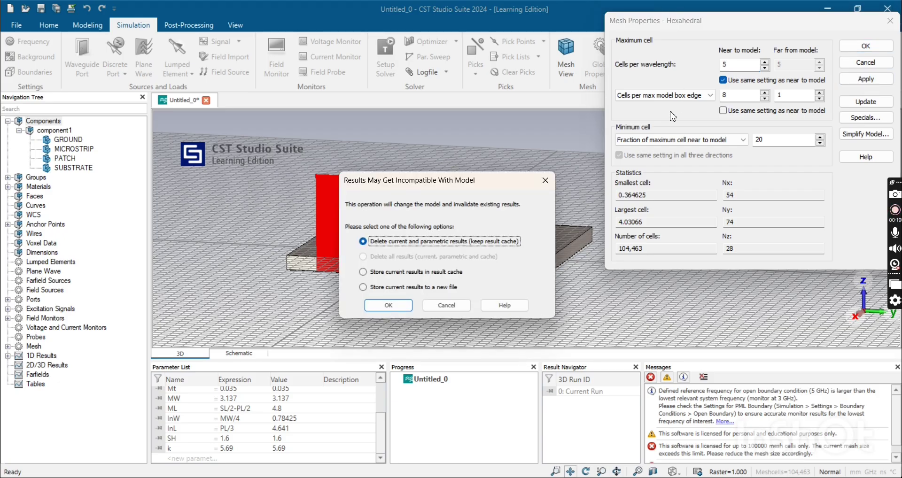
{"action": "left_click", "coordinate": [376, 308]}
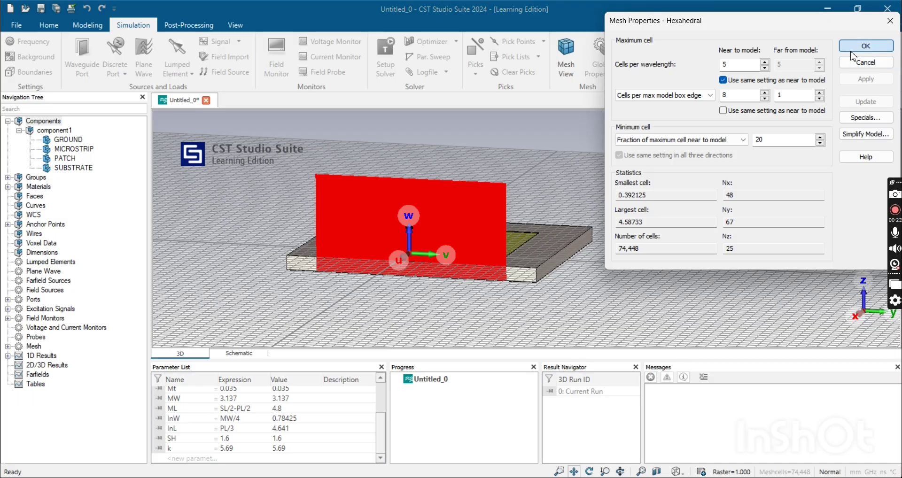
{"action": "left_click", "coordinate": [866, 46]}
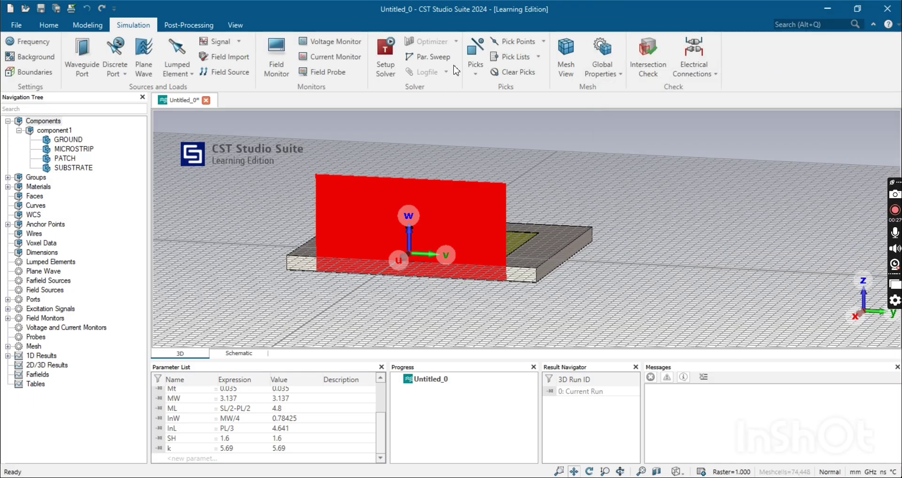
- Run the time domain solver with its existing settings and open the S1,1 S-parameter plot from the 1D results
{"action": "left_click", "coordinate": [385, 52]}
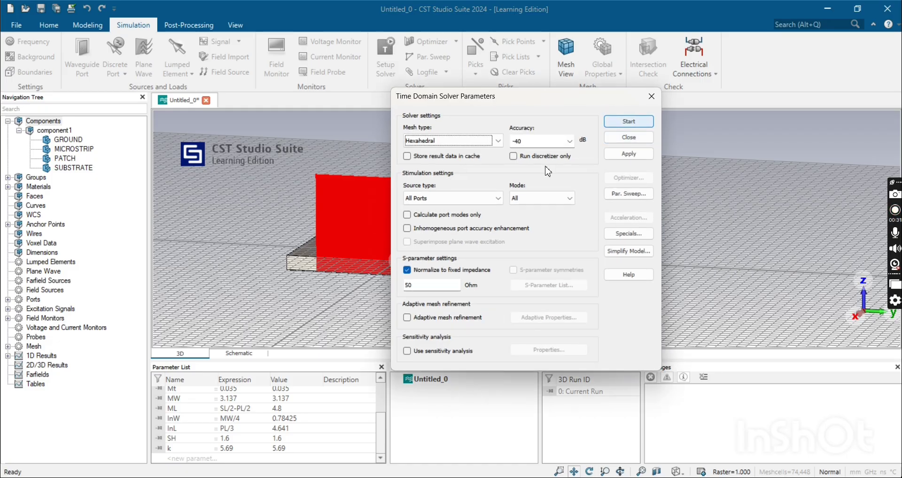
{"action": "left_click", "coordinate": [629, 121]}
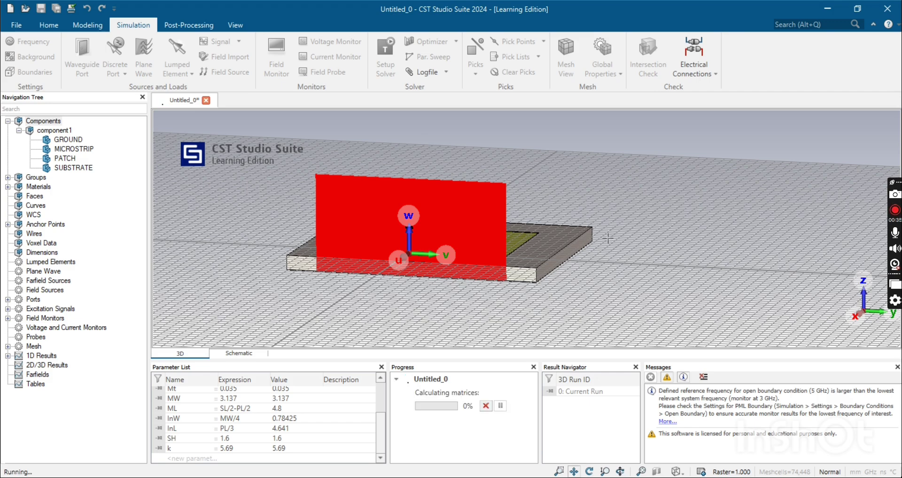
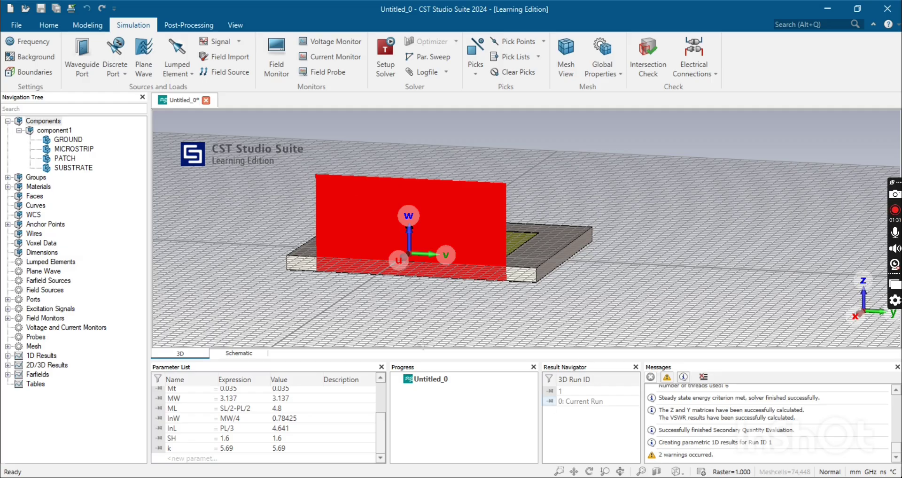
{"action": "left_click", "coordinate": [8, 356]}
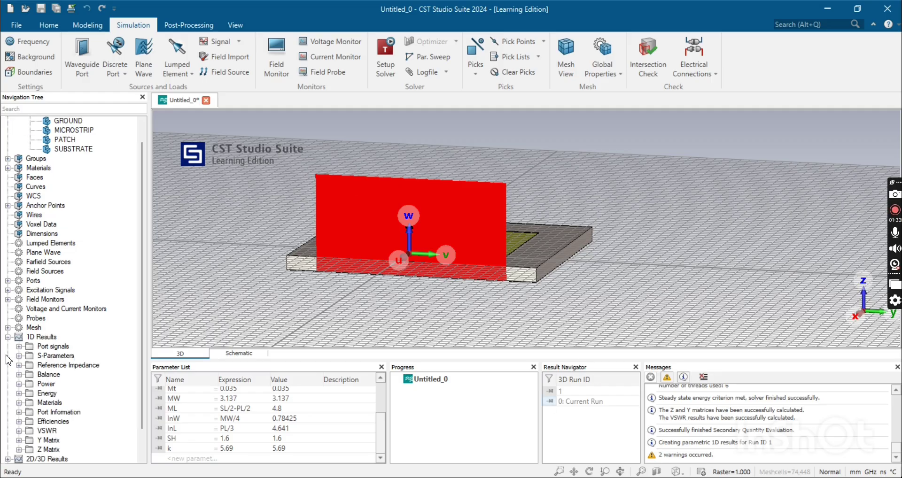
{"action": "left_click", "coordinate": [19, 357]}
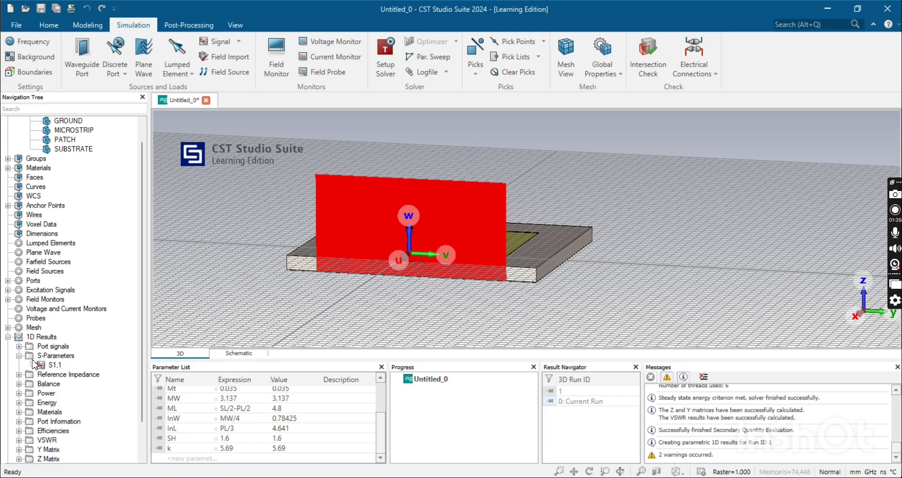
{"action": "left_click", "coordinate": [54, 366]}
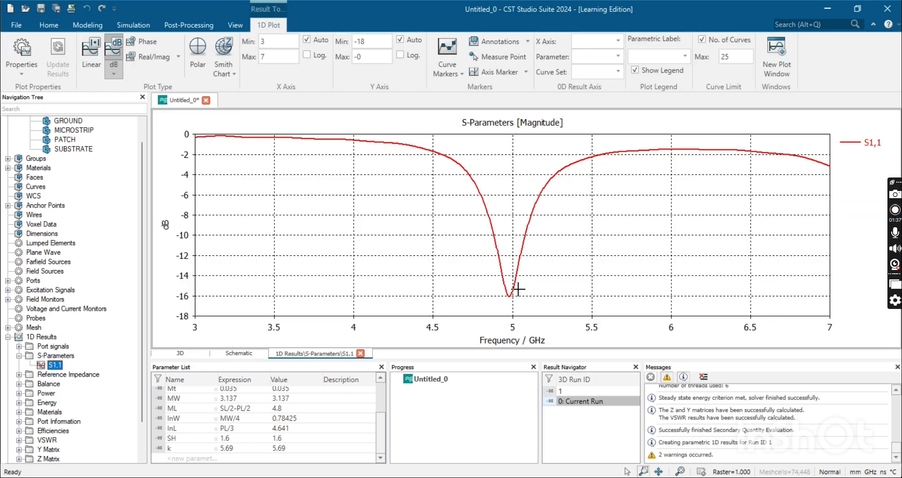
- Add a curve marker at the lowest point of the S1,1 resonance dip near 5 GHz
{"action": "right_click", "coordinate": [369, 198]}
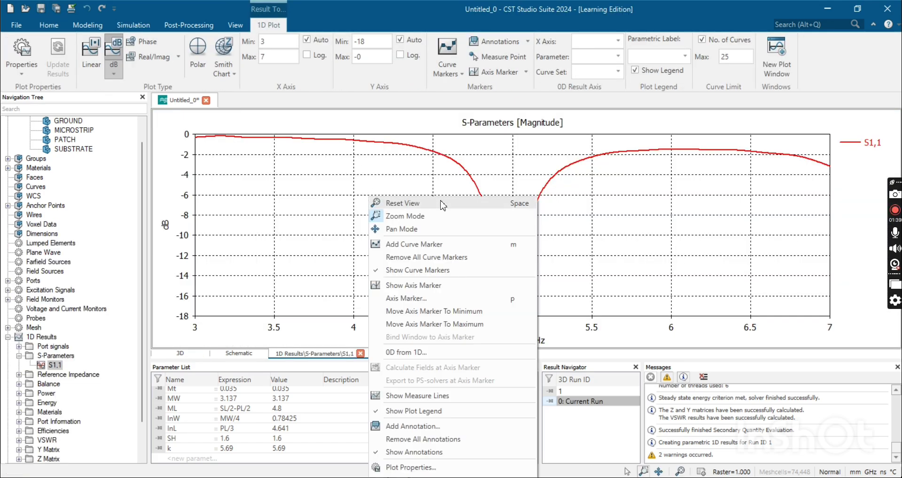
{"action": "left_click", "coordinate": [416, 245]}
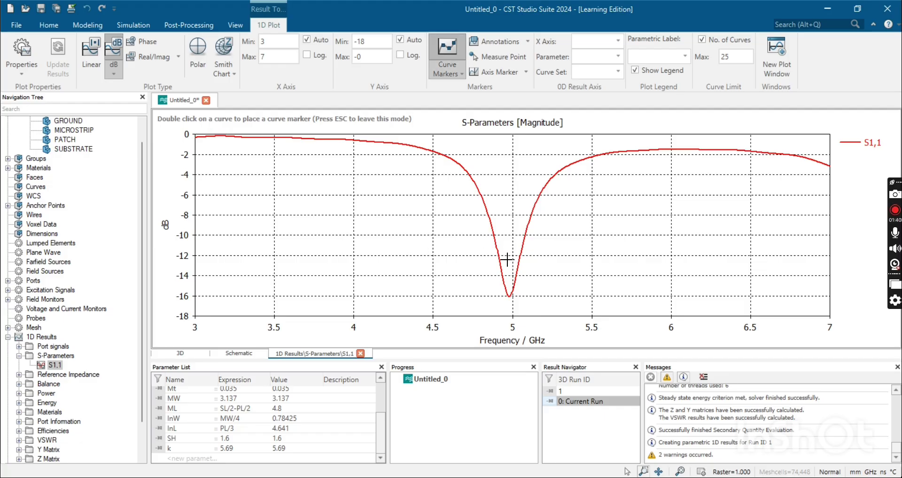
{"action": "double_click", "coordinate": [510, 298]}
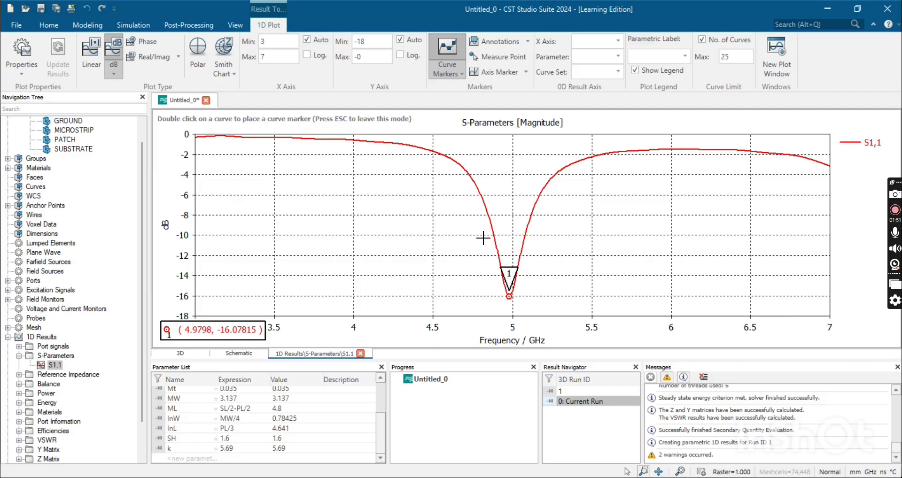
- Show the axis marker and move it between the S1,1 curve's -10 dB crossings at about 4.88 GHz and 5.09 GHz
{"action": "right_click", "coordinate": [432, 227]}
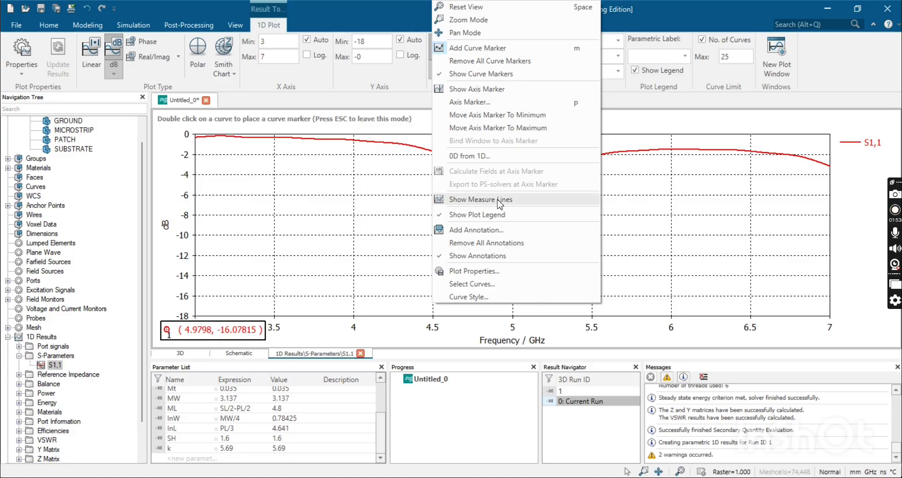
{"action": "left_click", "coordinate": [489, 90]}
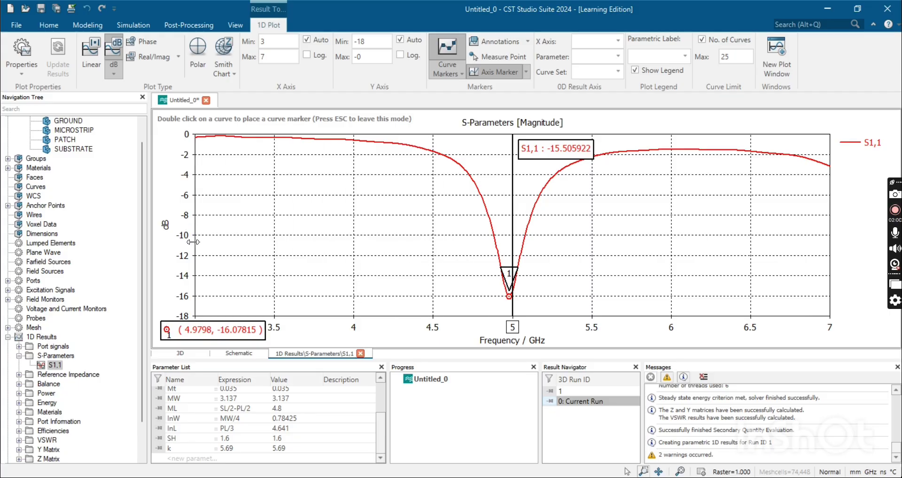
{"action": "mouse_move", "coordinate": [193, 235]}
{"action": "left_mouse_down"}
{"action": "mouse_move", "coordinate": [428, 227]}
{"action": "mouse_move", "coordinate": [493, 244]}
{"action": "left_mouse_up"}
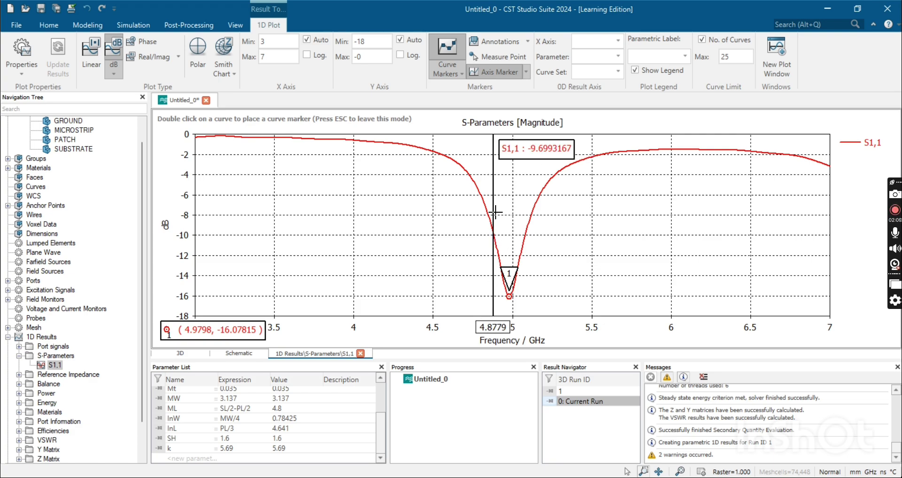
{"action": "mouse_move", "coordinate": [494, 212]}
{"action": "left_mouse_down"}
{"action": "mouse_move", "coordinate": [509, 221]}
{"action": "mouse_move", "coordinate": [525, 256]}
{"action": "left_mouse_up"}
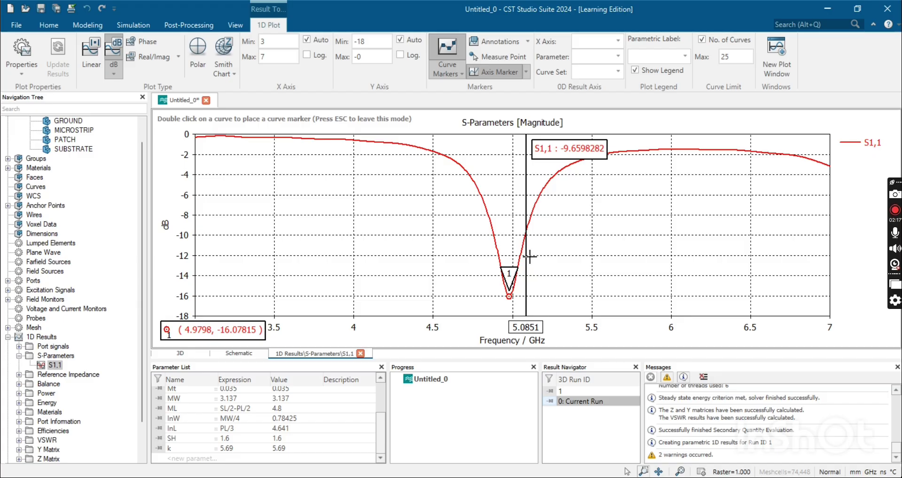
{"action": "left_click_drag", "start_coordinate": [526, 256], "coordinate": [497, 259]}
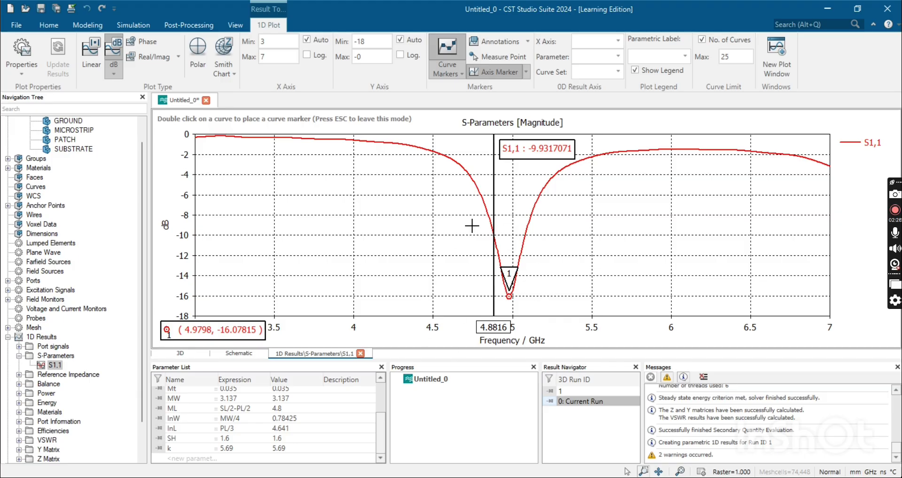
- Open the 3D farfield pattern for f=5 and inspect it from several angles
{"action": "scroll", "coordinate": [15, 362], "scroll_direction": "down", "scroll_amount": 1}
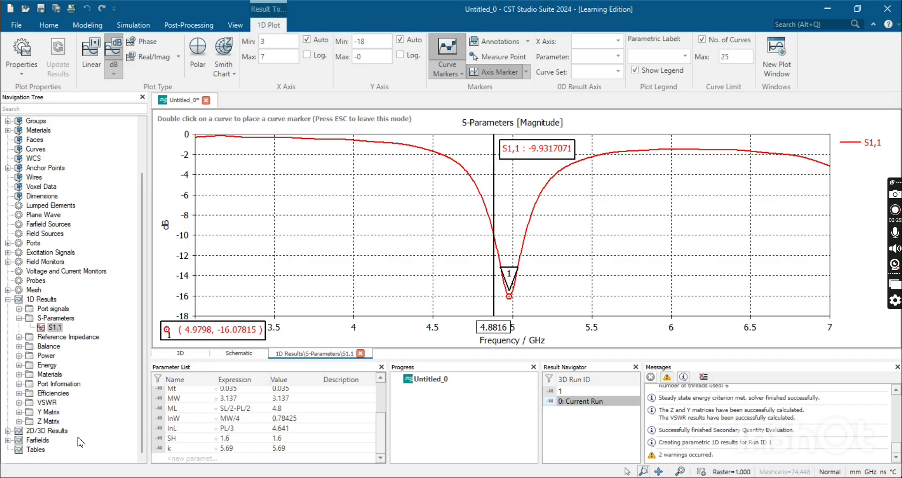
{"action": "left_click", "coordinate": [8, 440]}
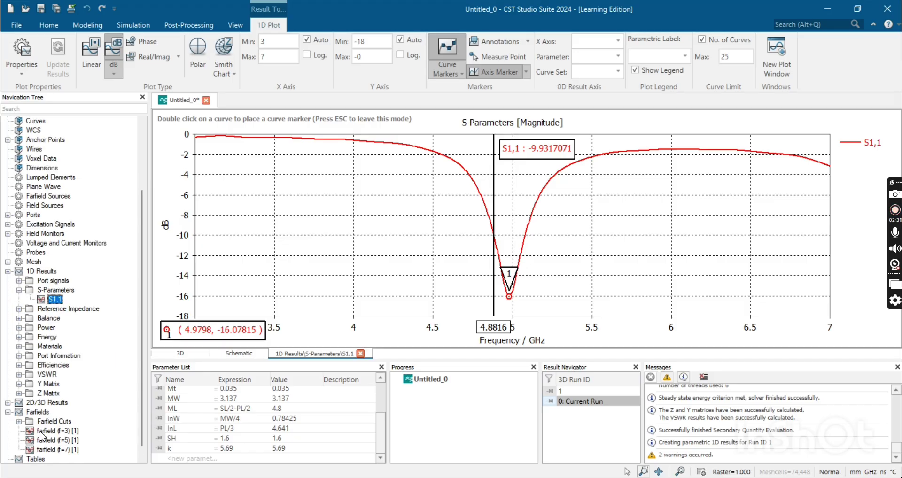
{"action": "left_click", "coordinate": [57, 440]}
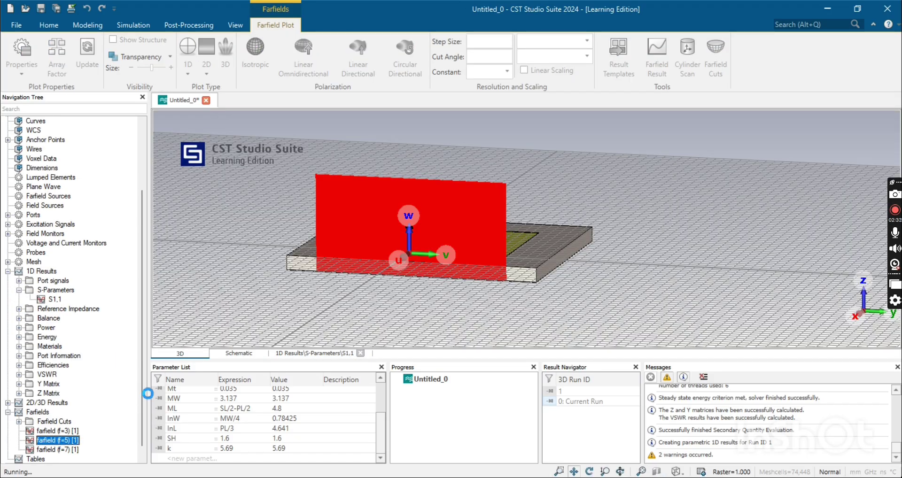
{"action": "scroll", "coordinate": [458, 234], "scroll_direction": "down", "scroll_amount": 5}
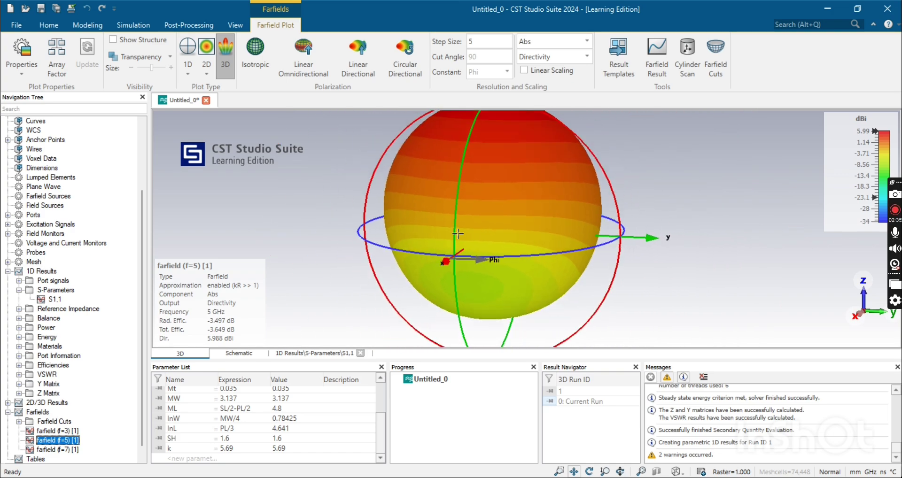
{"action": "double_click", "coordinate": [474, 187]}
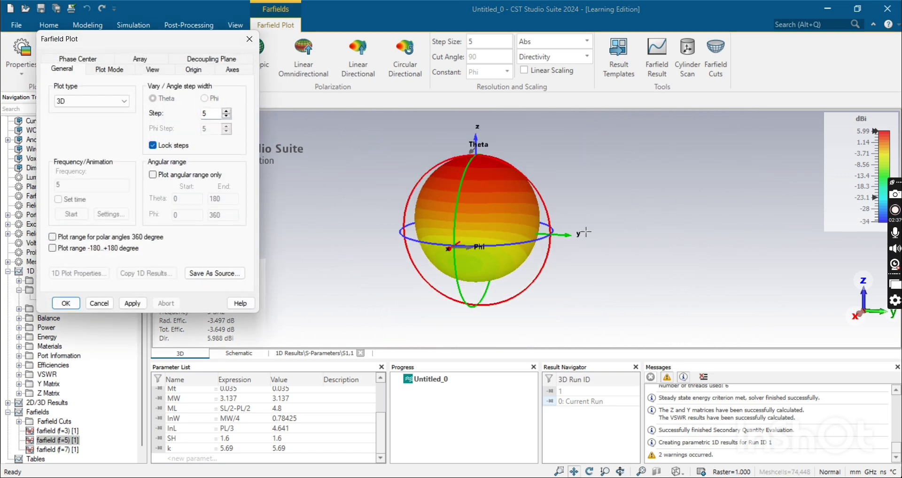
{"action": "left_click", "coordinate": [249, 39]}
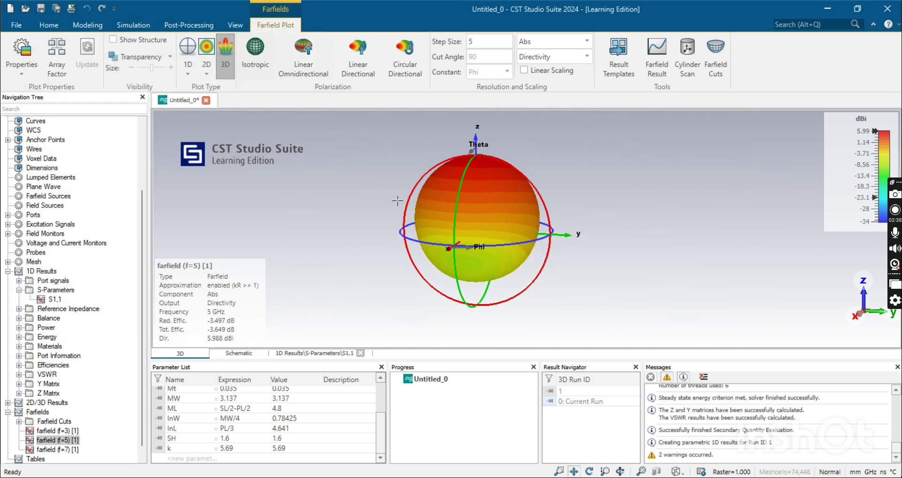
{"action": "middle_click_drag", "start_coordinate": [399, 203], "coordinate": [454, 212]}
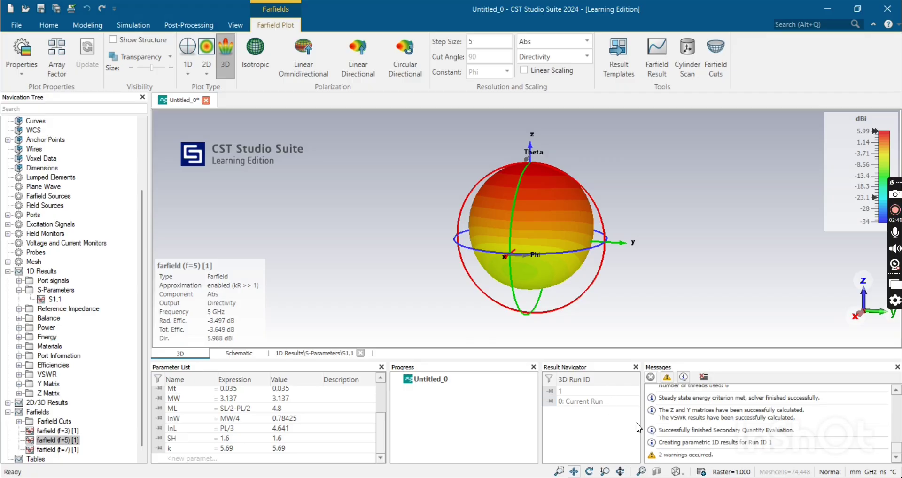
{"action": "left_click", "coordinate": [590, 472]}
{"action": "left_click_drag", "start_coordinate": [466, 243], "coordinate": [493, 250]}
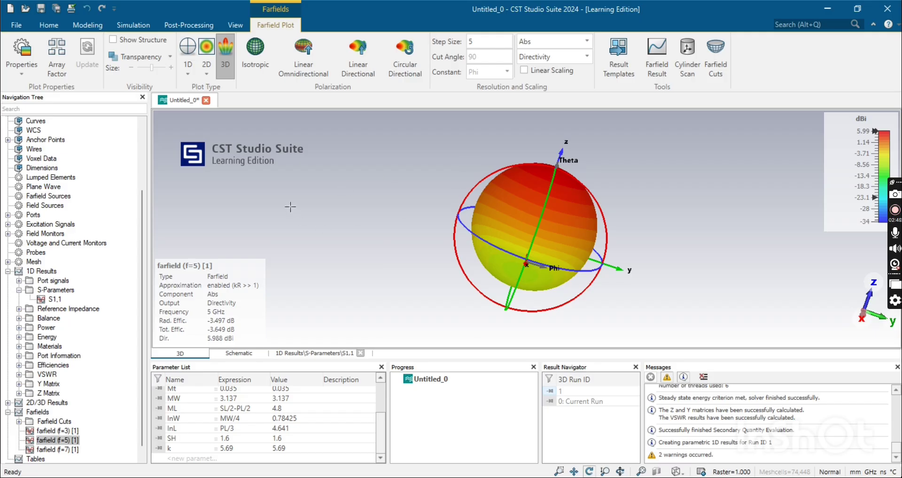
{"action": "left_click_drag", "start_coordinate": [433, 190], "coordinate": [331, 171]}
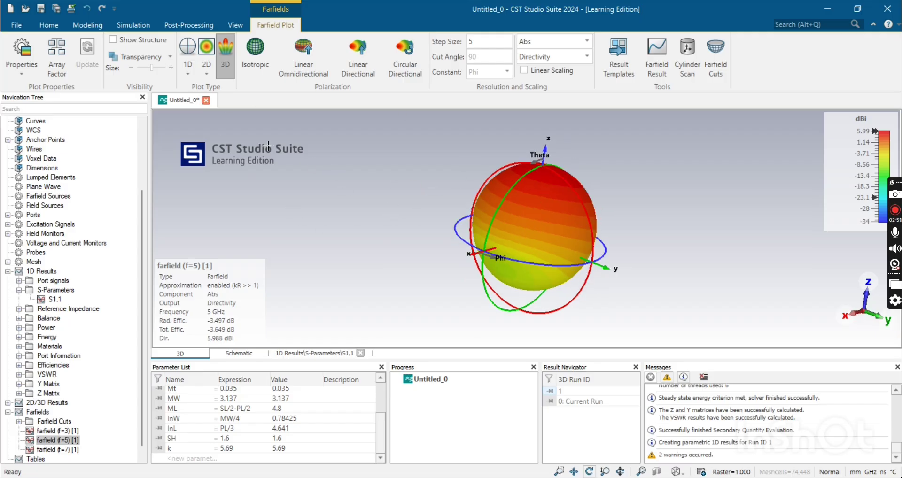
- Show the antenna structure inside the 5 GHz farfield plot and make the pattern transparent, viewing it from the side
{"action": "left_click", "coordinate": [113, 40]}
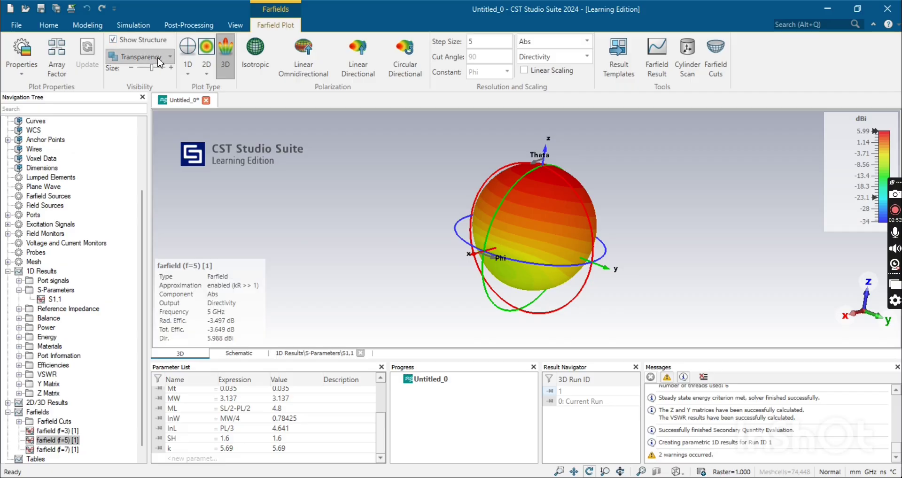
{"action": "left_click", "coordinate": [141, 57]}
{"action": "left_click", "coordinate": [171, 83]}
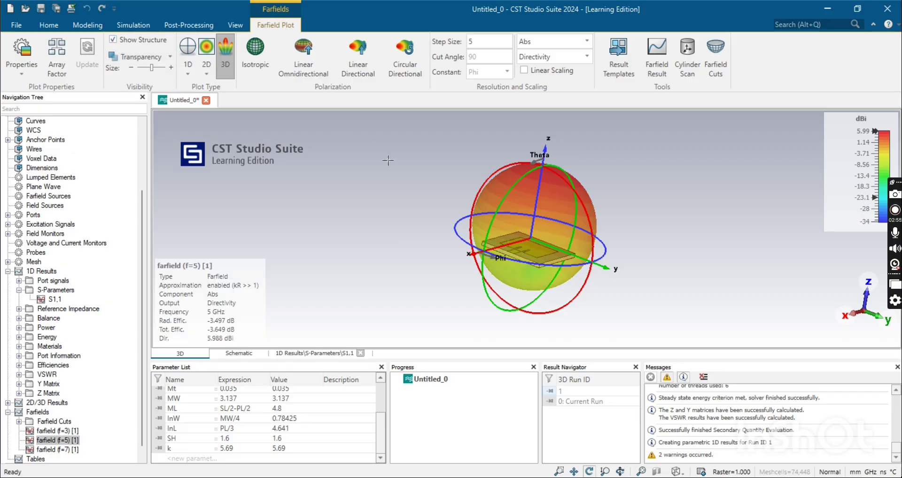
{"action": "left_click_drag", "start_coordinate": [530, 241], "coordinate": [562, 195]}
{"action": "key", "text": "space"}
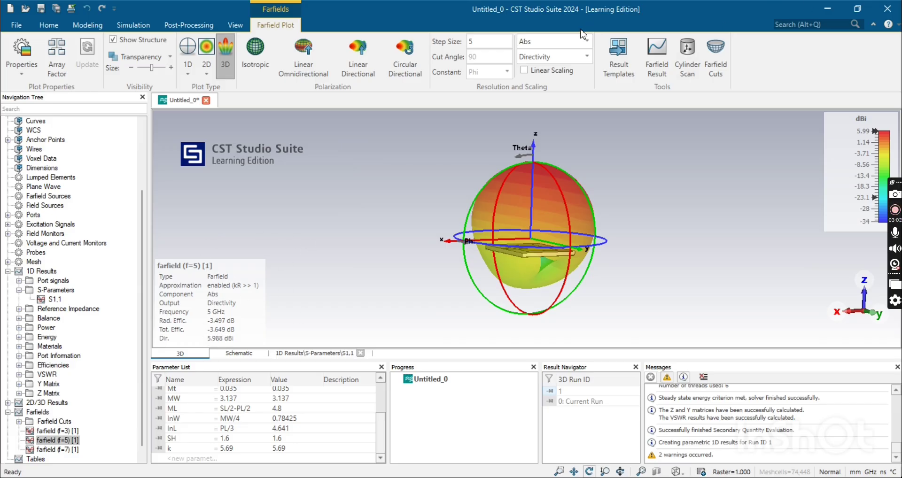
- Set the 3D farfield plot to display Gain and inspect the rotated pattern
{"action": "left_click", "coordinate": [586, 60]}
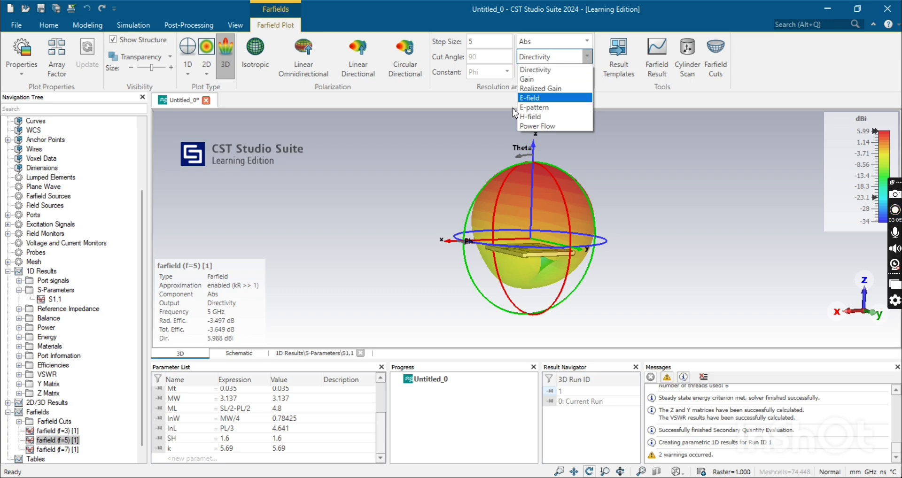
{"action": "left_click", "coordinate": [524, 80]}
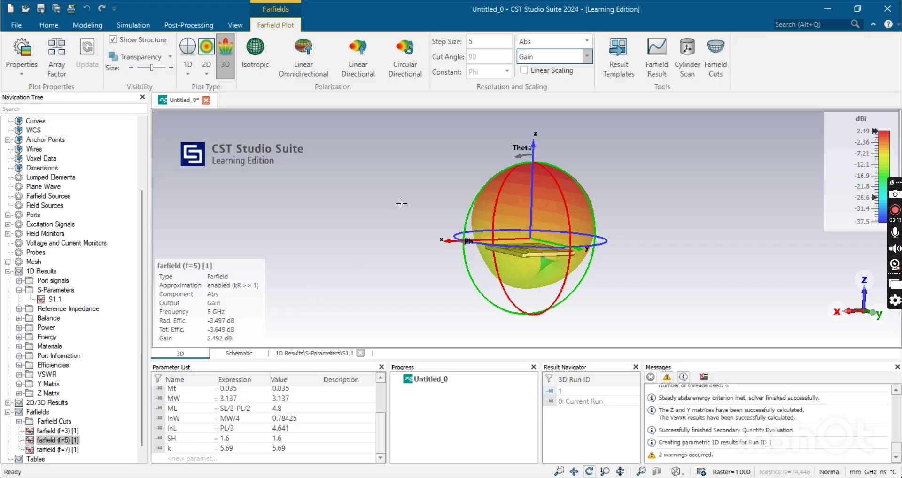
{"action": "left_click_drag", "start_coordinate": [402, 203], "coordinate": [261, 154]}
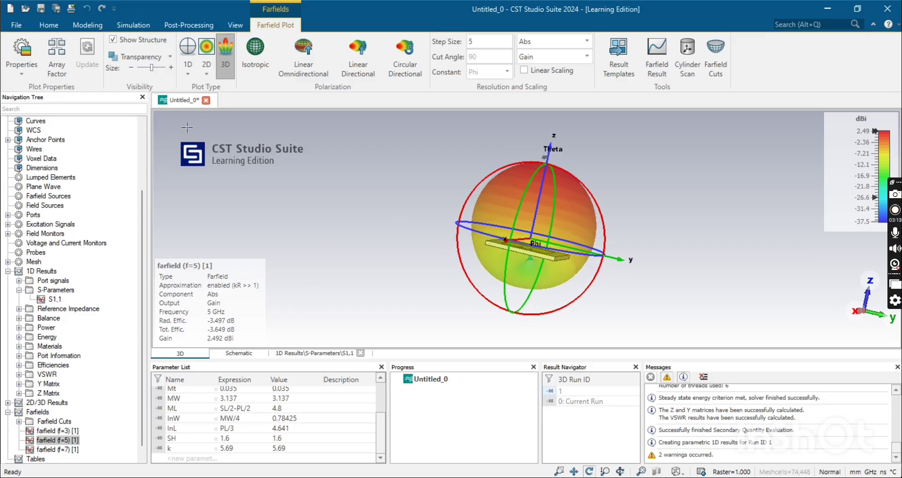
- Switch the 5 GHz farfield gain to a 1D polar plot and set Theta as the constant angle for the 90-degree cut
{"action": "left_click", "coordinate": [190, 76]}
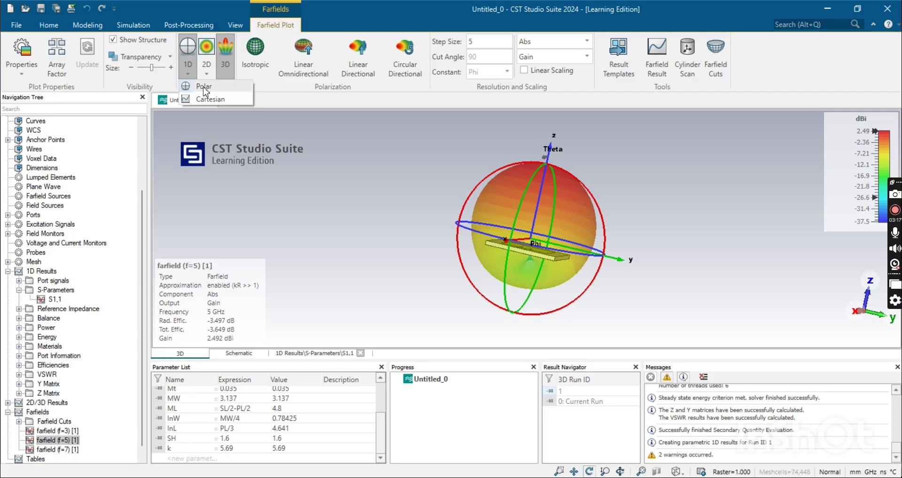
{"action": "left_click", "coordinate": [203, 87]}
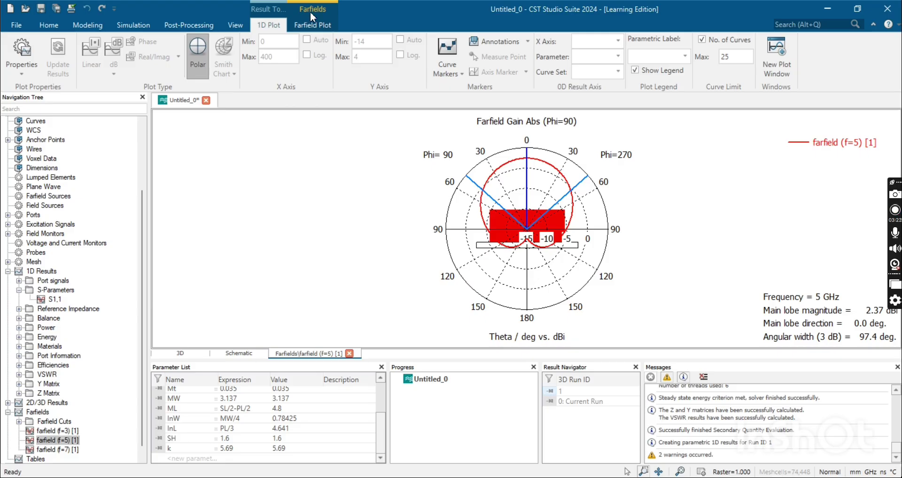
{"action": "left_click", "coordinate": [311, 24]}
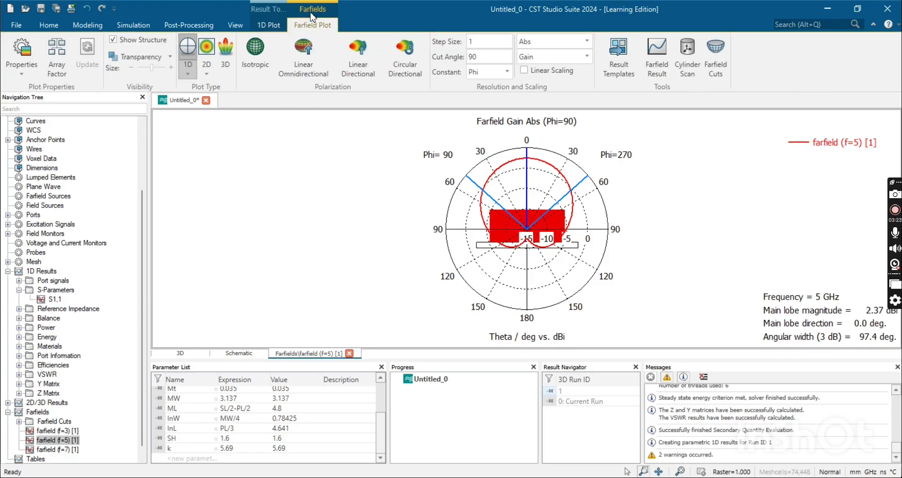
{"action": "left_click", "coordinate": [479, 72]}
{"action": "left_click", "coordinate": [490, 88]}
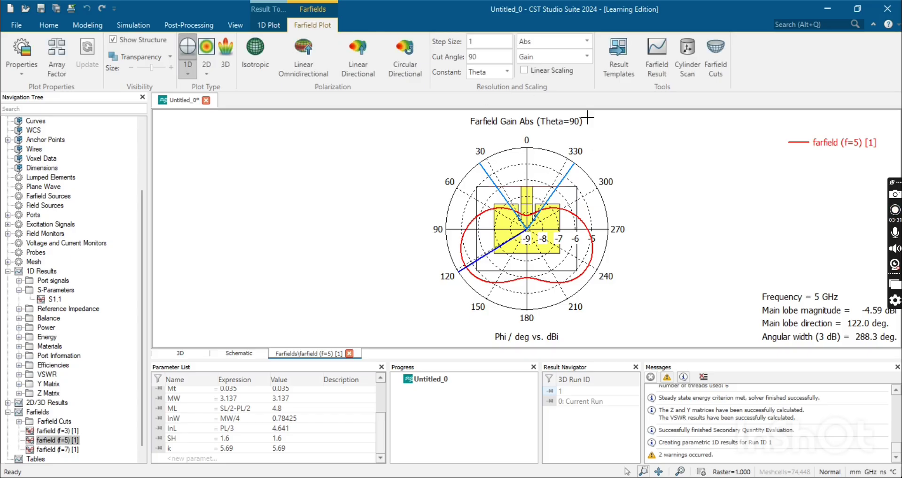
{"action": "scroll", "coordinate": [79, 318], "scroll_direction": "up", "scroll_amount": 3}
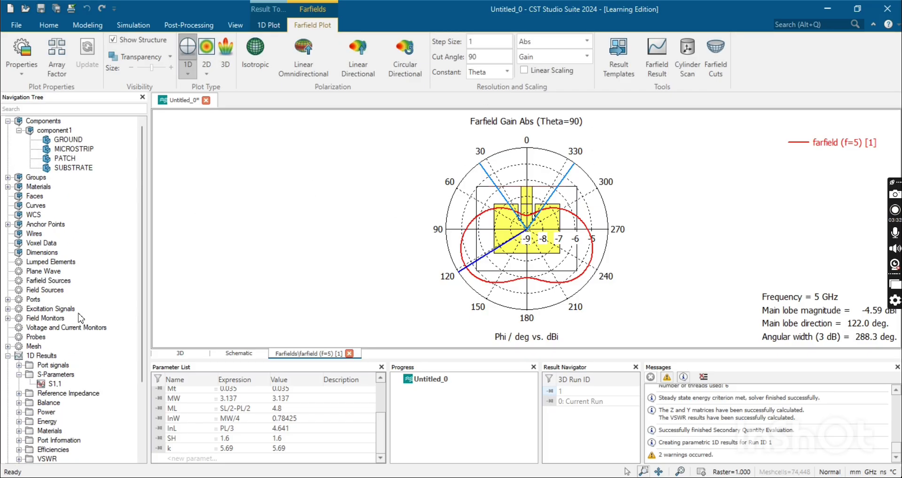